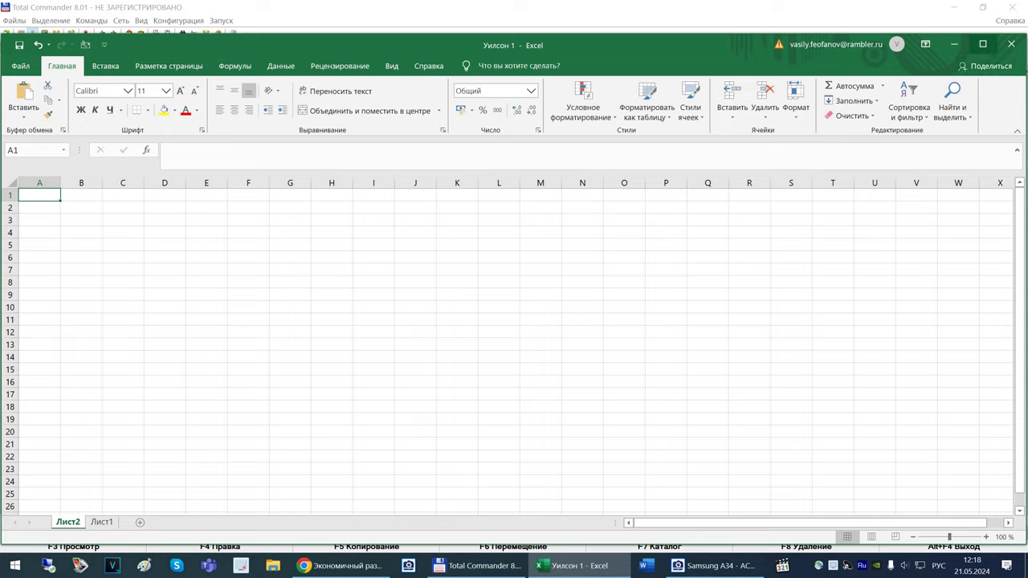
# Switch to Total Commander, open the Word document Задача 1, maximize it and hide its formatting marks
pyautogui.click(983, 43)
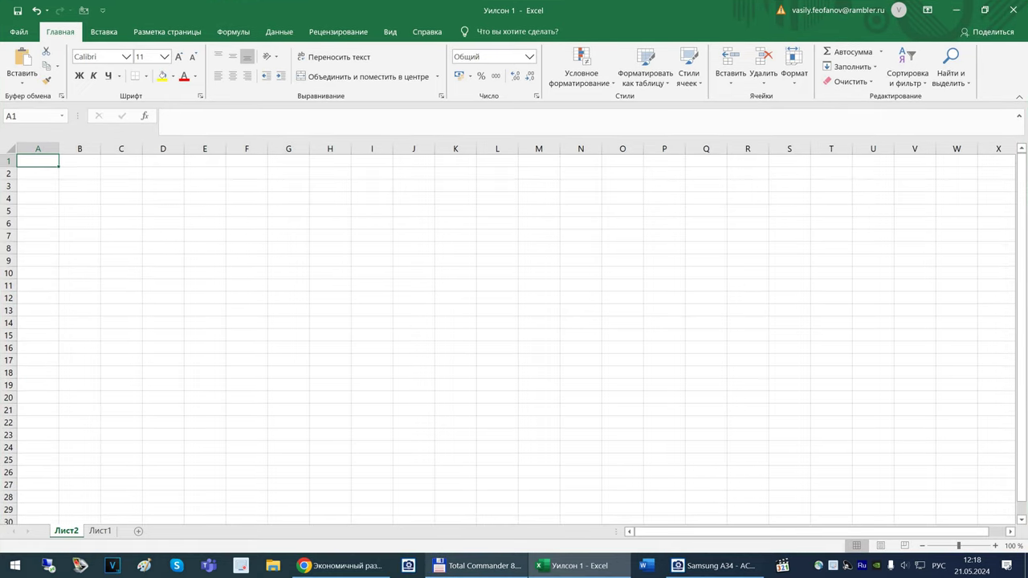
pyautogui.click(478, 565)
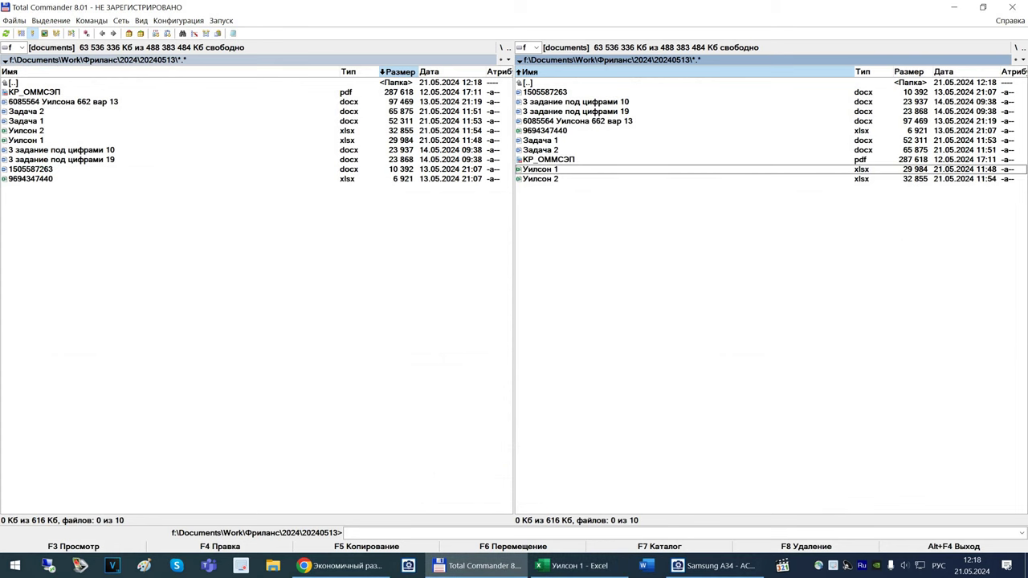
pyautogui.doubleClick(541, 140)
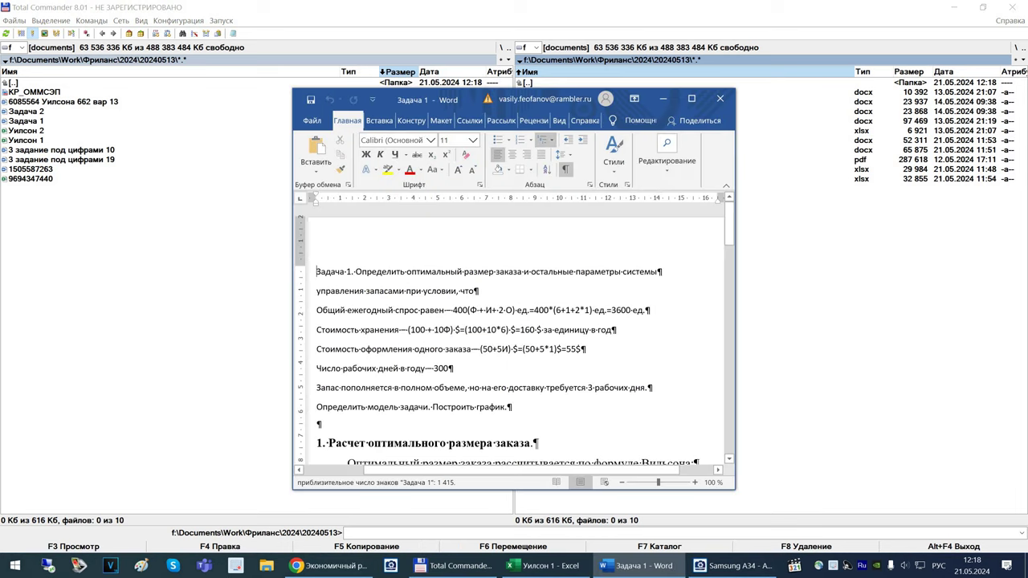
pyautogui.click(691, 98)
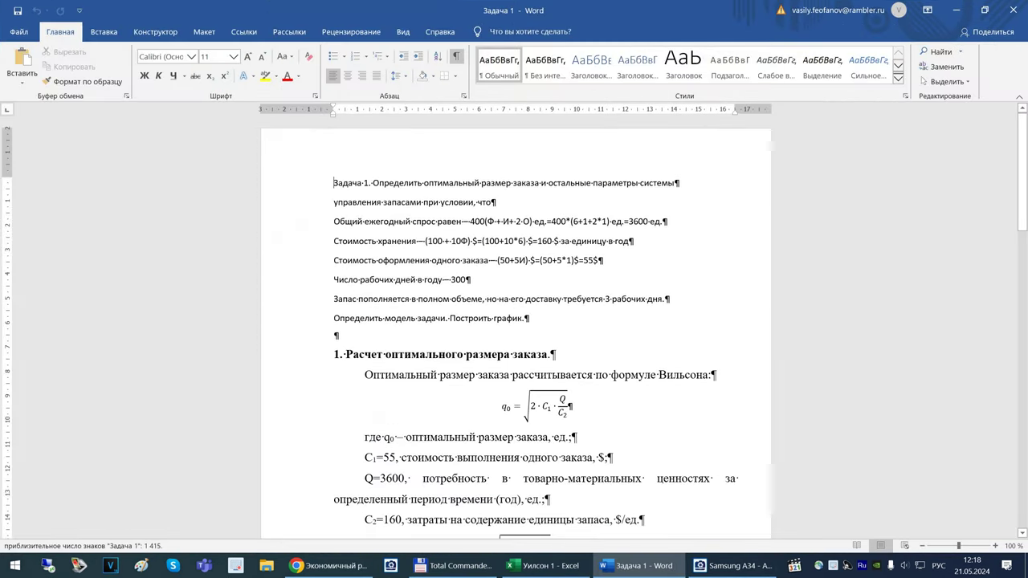
pyautogui.click(456, 56)
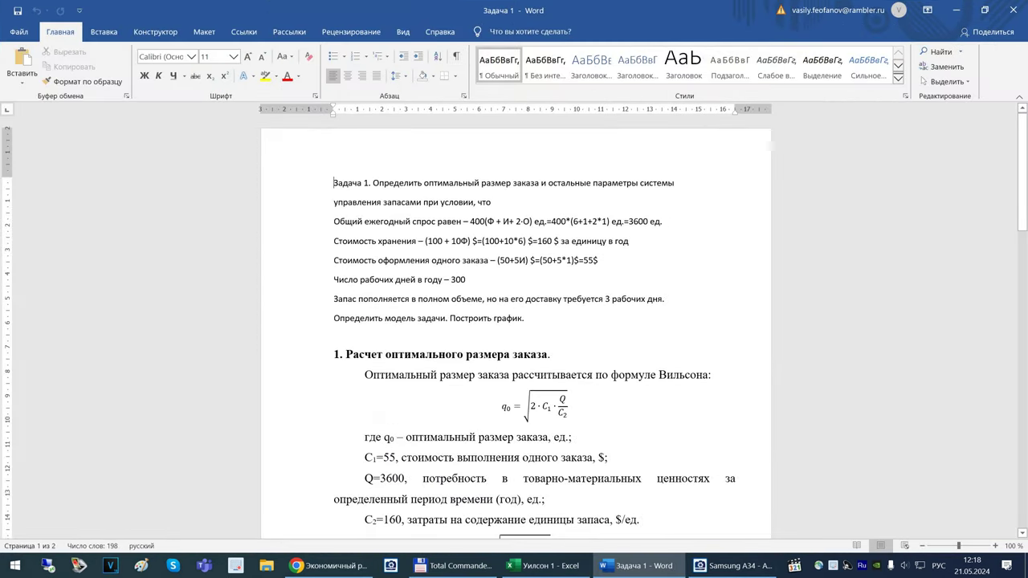
# Review the problem conditions and the solution formulas, from the Wilson formula down to the total cost calculation
pyautogui.scroll(-2, 514, 321)
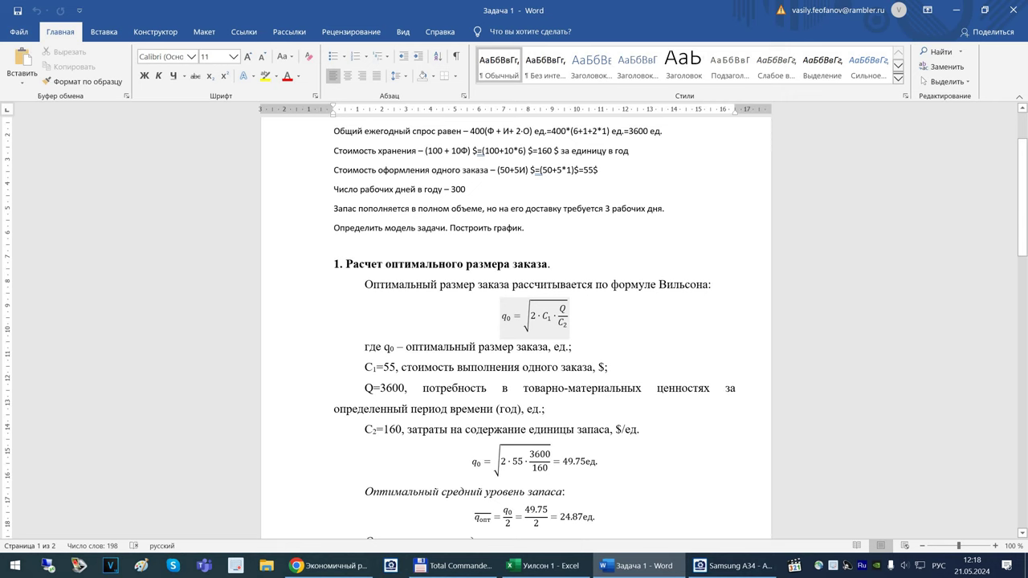
pyautogui.scroll(-1, 514, 322)
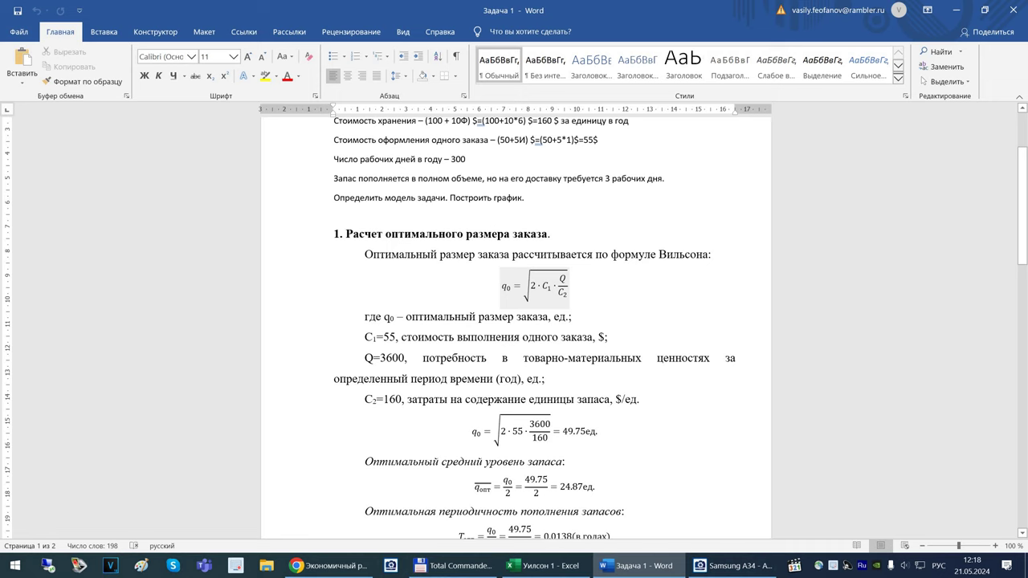
pyautogui.scroll(-1, 514, 321)
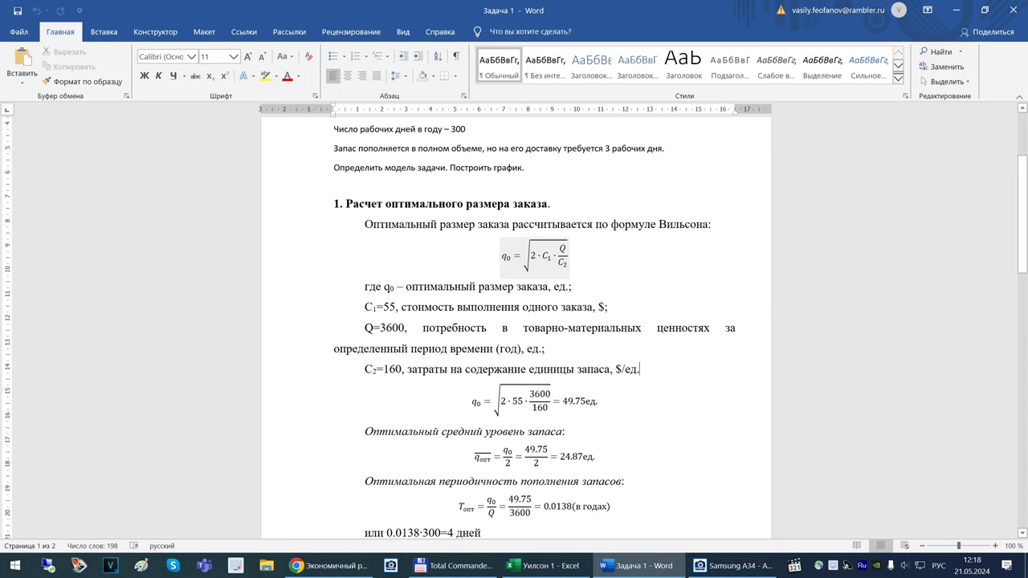
pyautogui.moveTo(640, 369); pyautogui.dragTo(365, 224)
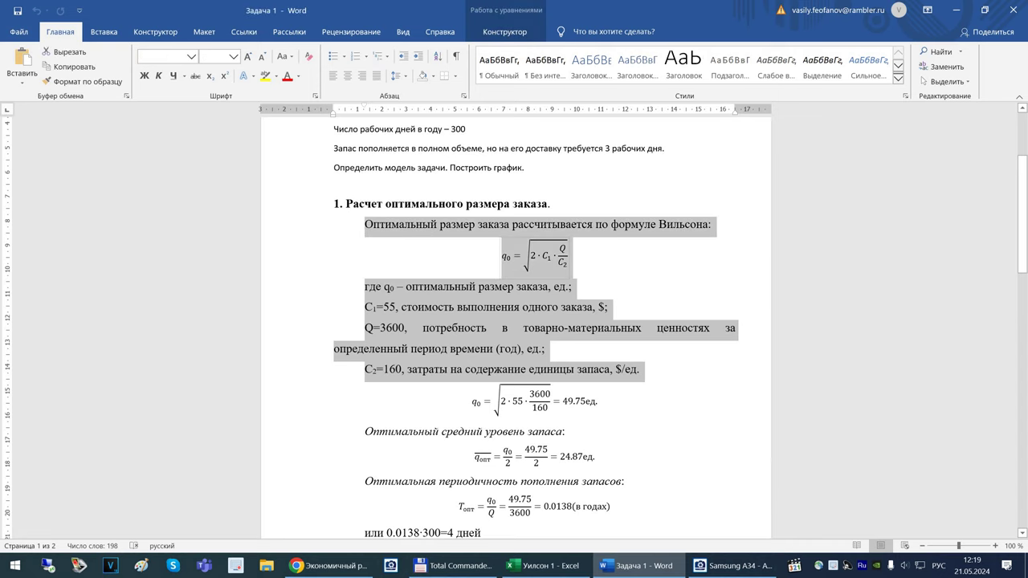
pyautogui.moveTo(546, 566)
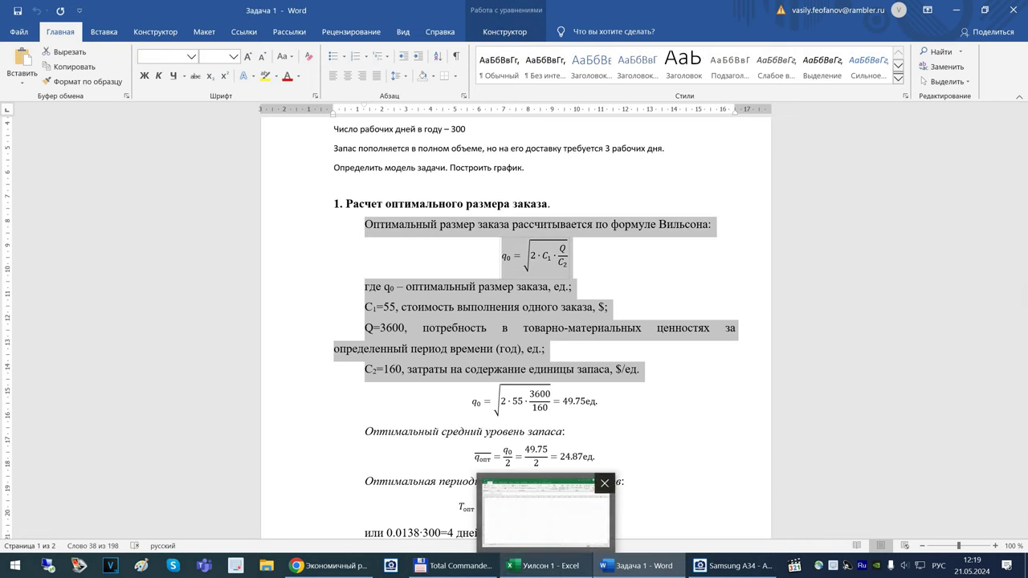
pyautogui.scroll(-5, 515, 321)
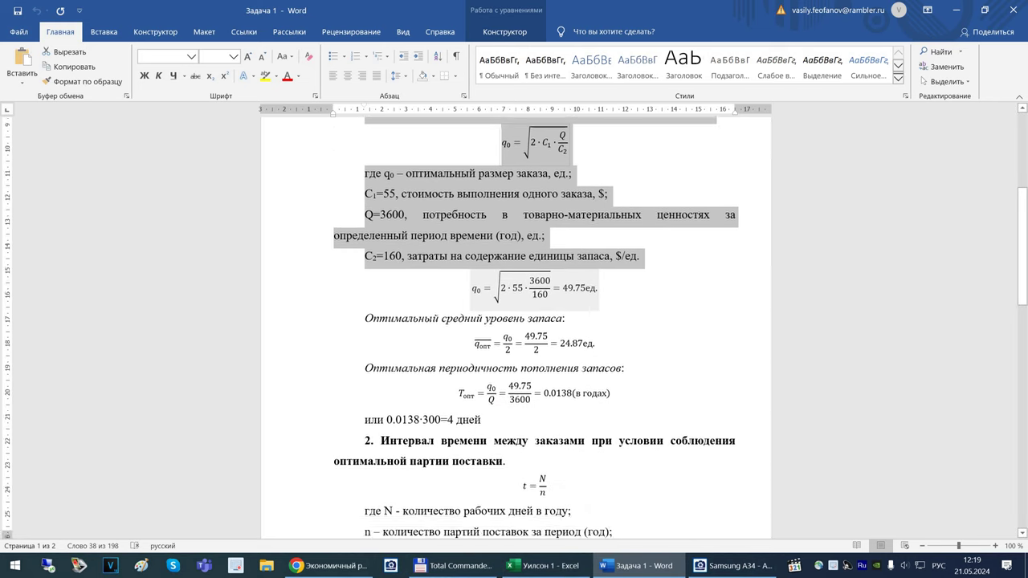
pyautogui.scroll(-8, 515, 321)
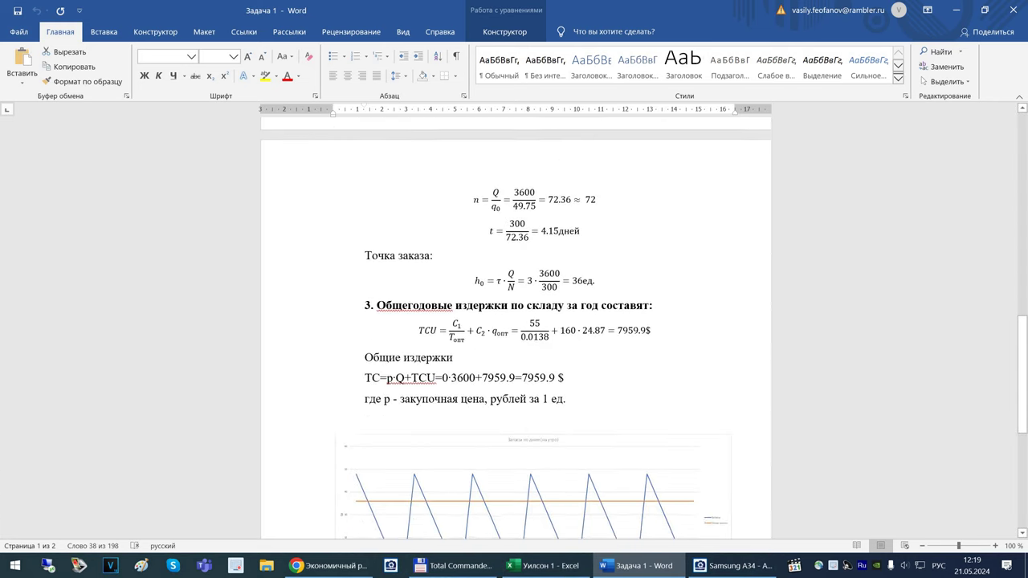
# Copy the whole solution, from the heading "1. Расчет оптимального размера заказа" through the purchase price explanation above the chart
pyautogui.moveTo(567, 368); pyautogui.dragTo(450, 167)
pyautogui.hotkey('shift', 'Up')
pyautogui.hotkey('shift', 'Up')
pyautogui.hotkey('shift', 'Up')
pyautogui.hotkey('shift', 'Up')
pyautogui.hotkey('shift', 'Up')
pyautogui.hotkey('shift', 'Up')
pyautogui.hotkey('shift', 'Up')
pyautogui.hotkey('shift', 'Up')
pyautogui.hotkey('shift', 'Up')
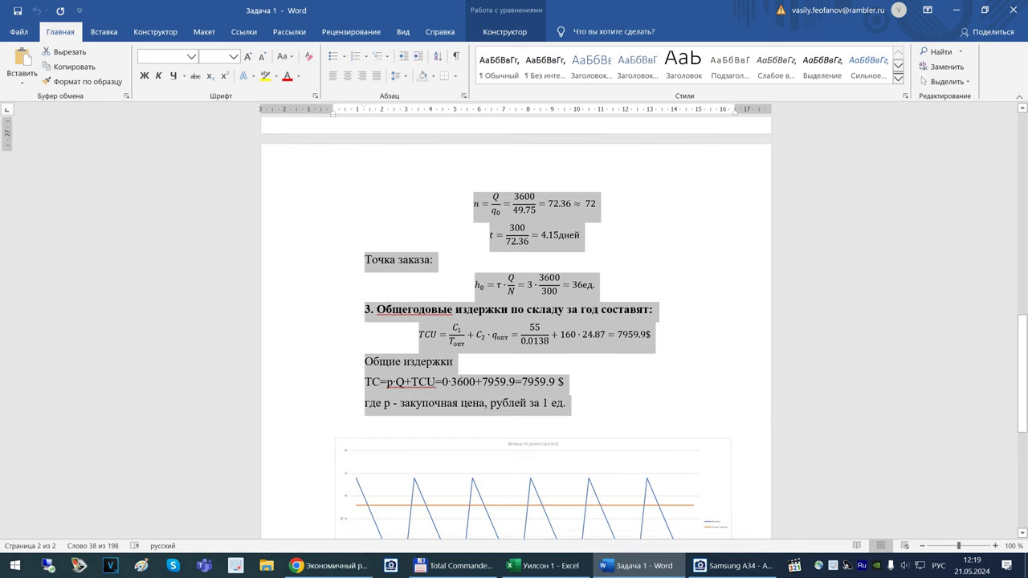
pyautogui.hotkey('shift', 'Up')
pyautogui.hotkey('shift', 'Up')
pyautogui.hotkey('shift', 'Up')
pyautogui.hotkey('shift', 'Up')
pyautogui.hotkey('shift', 'Up')
pyautogui.hotkey('shift', 'Up')
pyautogui.hotkey('shift', 'Up')
pyautogui.hotkey('shift', 'Up')
pyautogui.hotkey('shift', 'Up')
pyautogui.hotkey('shift', 'Up')
pyautogui.hotkey('shift', 'Up')
pyautogui.hotkey('shift', 'Up')
pyautogui.hotkey('shift', 'Up')
pyautogui.hotkey('shift', 'Up')
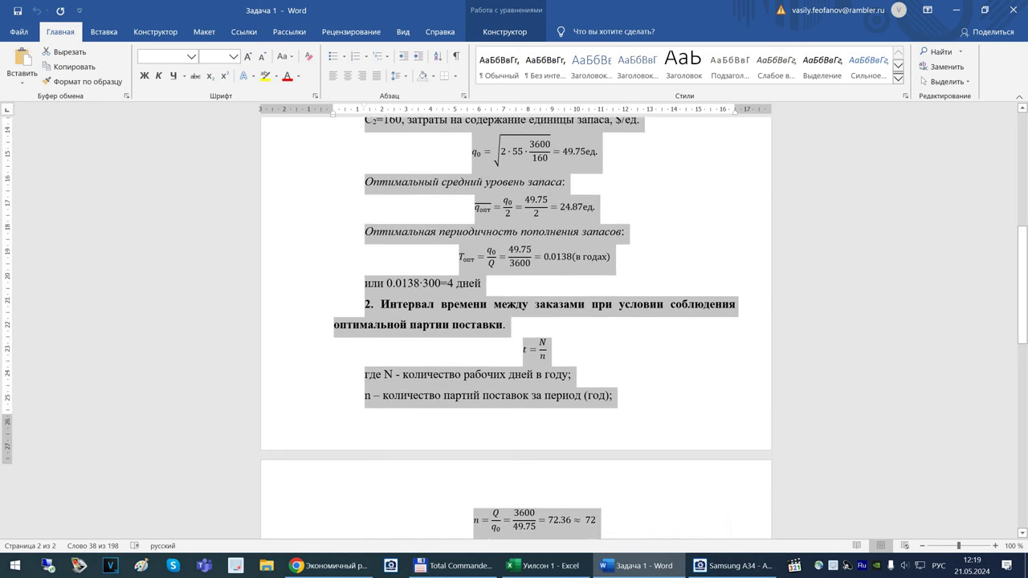
pyautogui.hotkey('shift', 'Down')
pyautogui.hotkey('shift', 'Down')
pyautogui.hotkey('shift', 'Down')
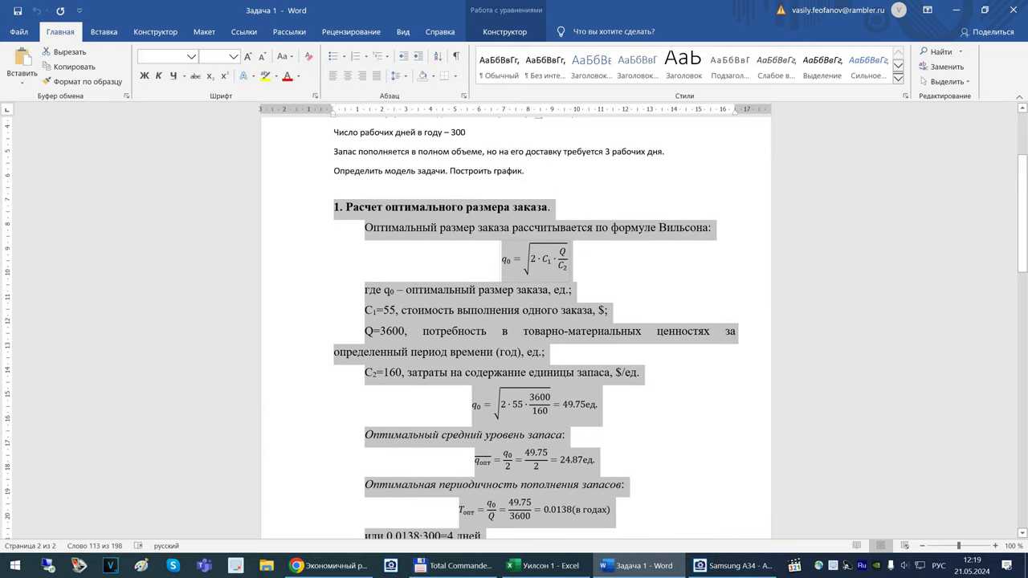
# Paste the copied solution at A1 on sheet Лист2 of Excel workbook Уилсон 1, and fit column A and the row heights to the text
pyautogui.click(543, 565)
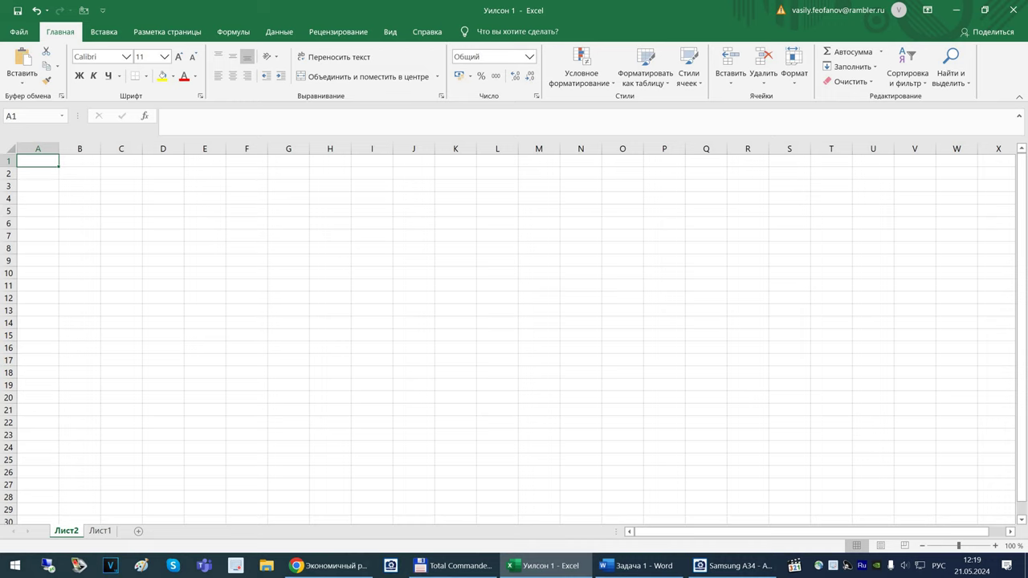
pyautogui.hotkey('ctrl', 'v')
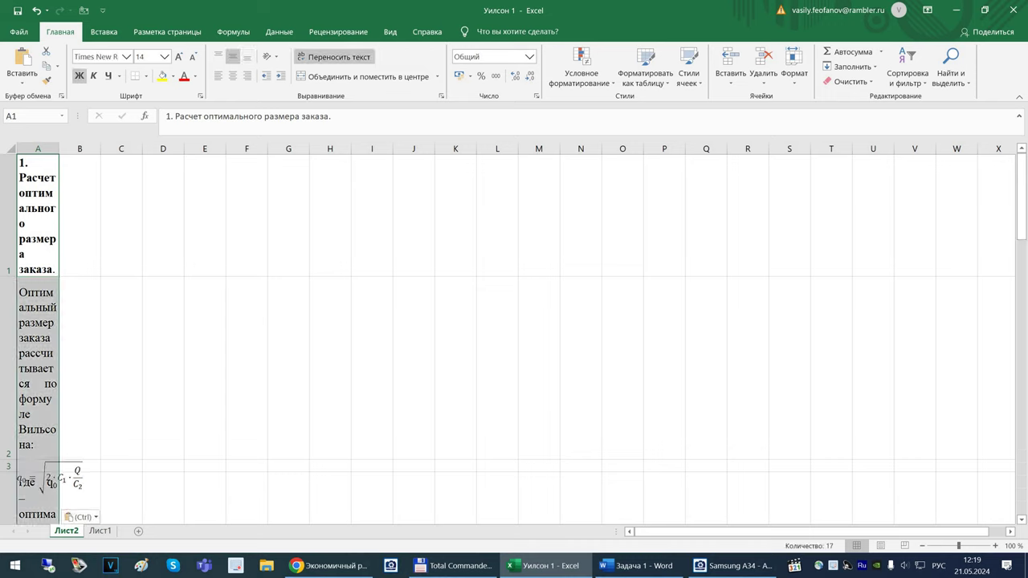
pyautogui.moveTo(59, 149); pyautogui.dragTo(485, 149)
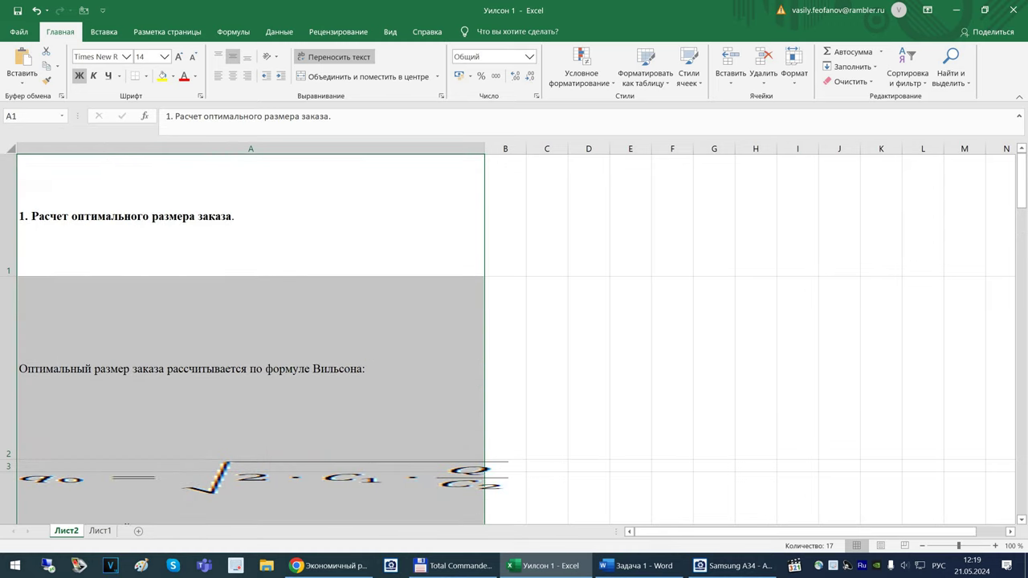
pyautogui.hotkey('ctrl', 'a')
pyautogui.doubleClick(8, 277)
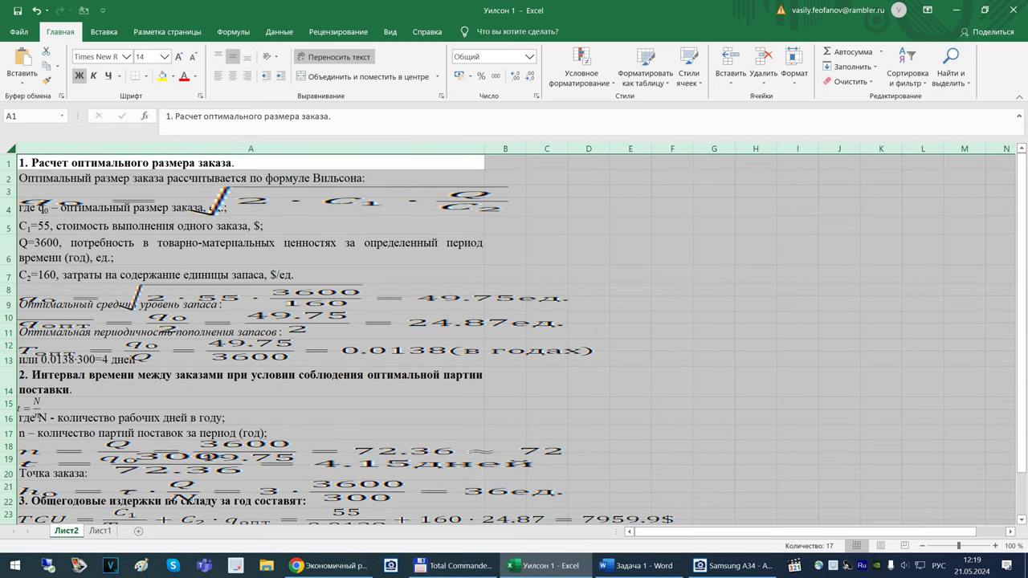
# Clear all cell contents on Лист2 and delete the two q0 square-root formula pictures
pyautogui.click(251, 250)
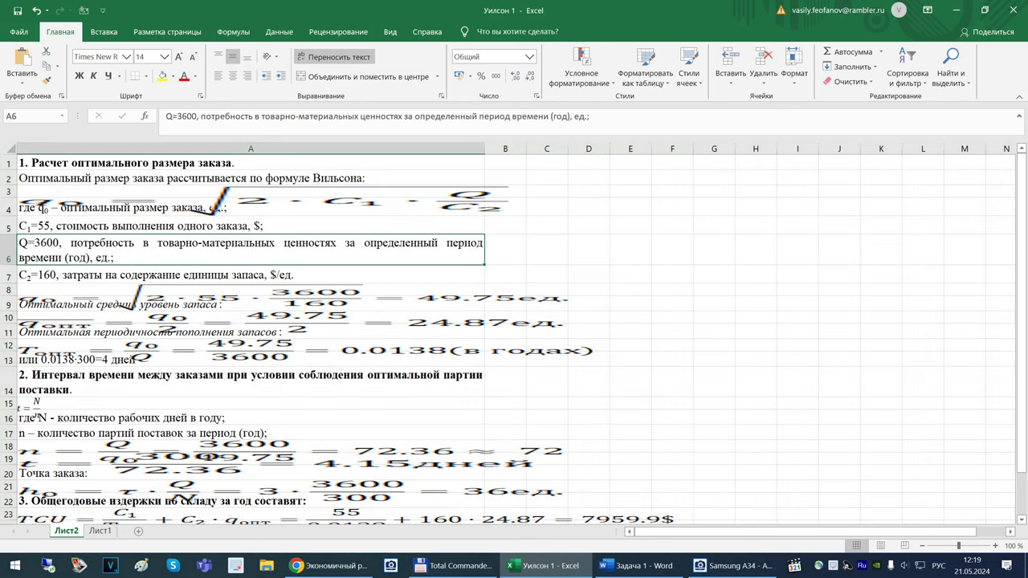
pyautogui.click(12, 149)
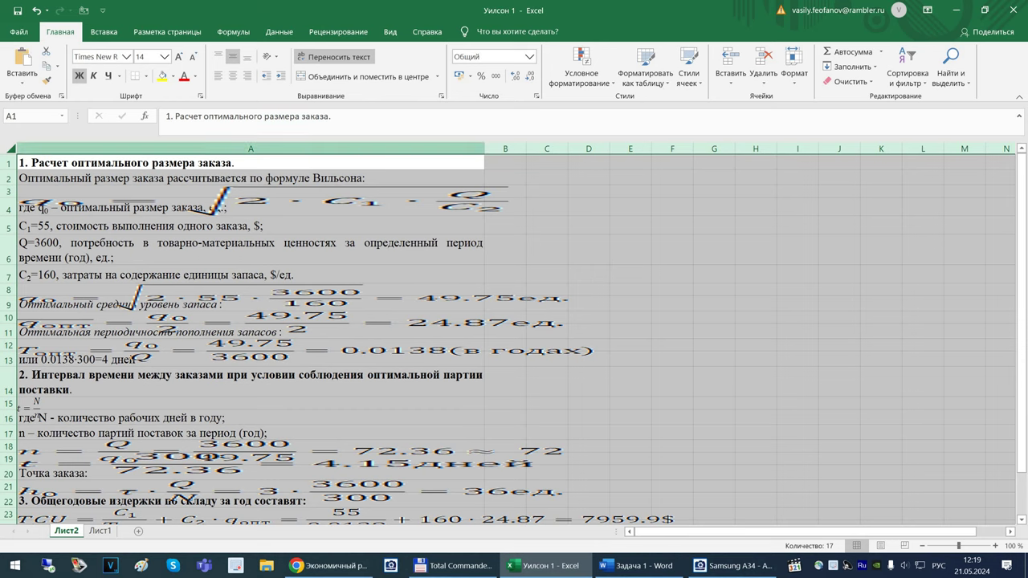
pyautogui.press('Delete')
pyautogui.click(264, 200)
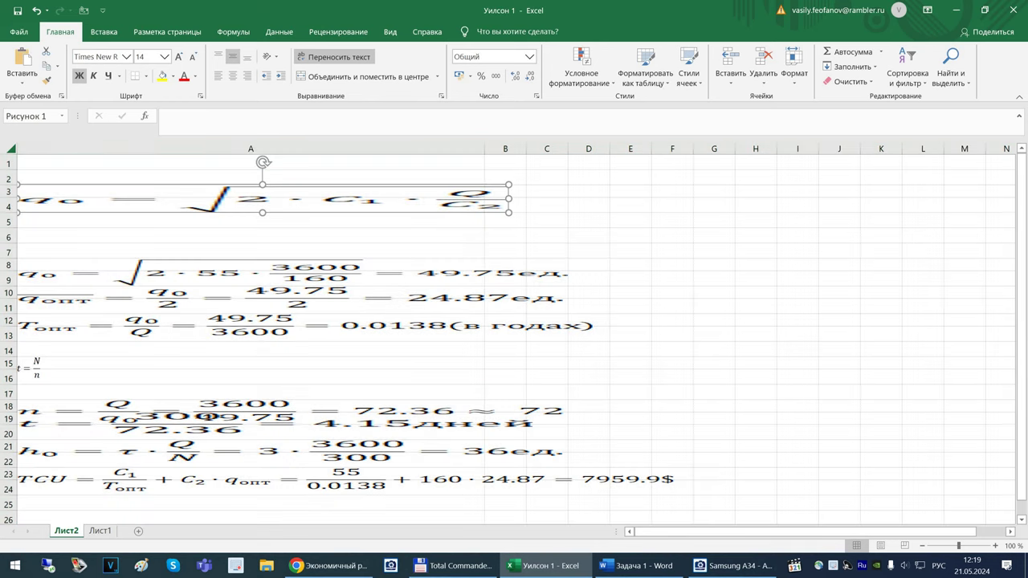
pyautogui.press('Delete')
pyautogui.click(293, 273)
pyautogui.press('Delete')
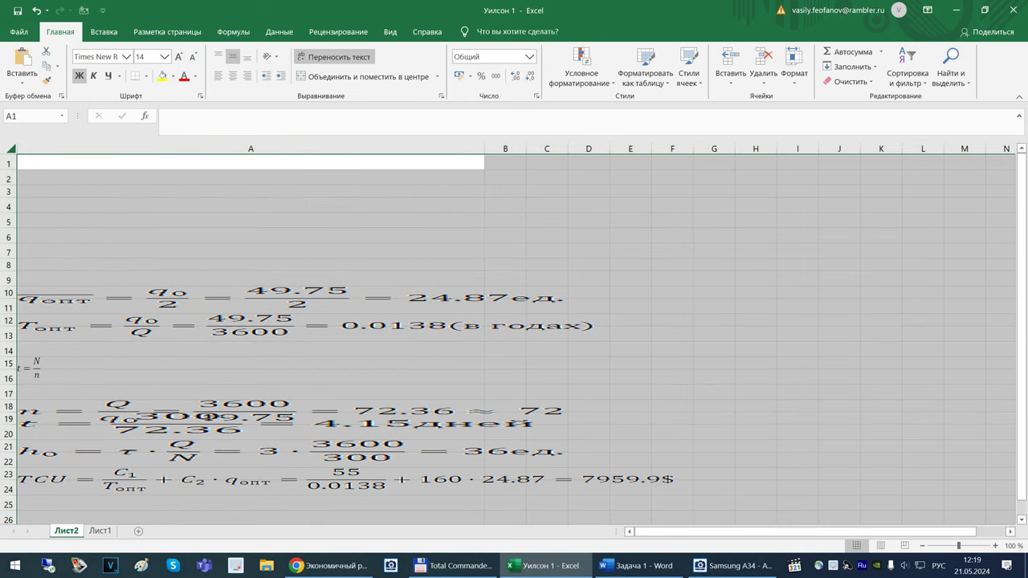
# Delete the formula pictures for average stock, replenishment period, t = N/n and number of deliveries n
pyautogui.click(291, 298)
pyautogui.press('Delete')
pyautogui.click(306, 325)
pyautogui.press('Delete')
pyautogui.hotkey('ctrl', 'a')
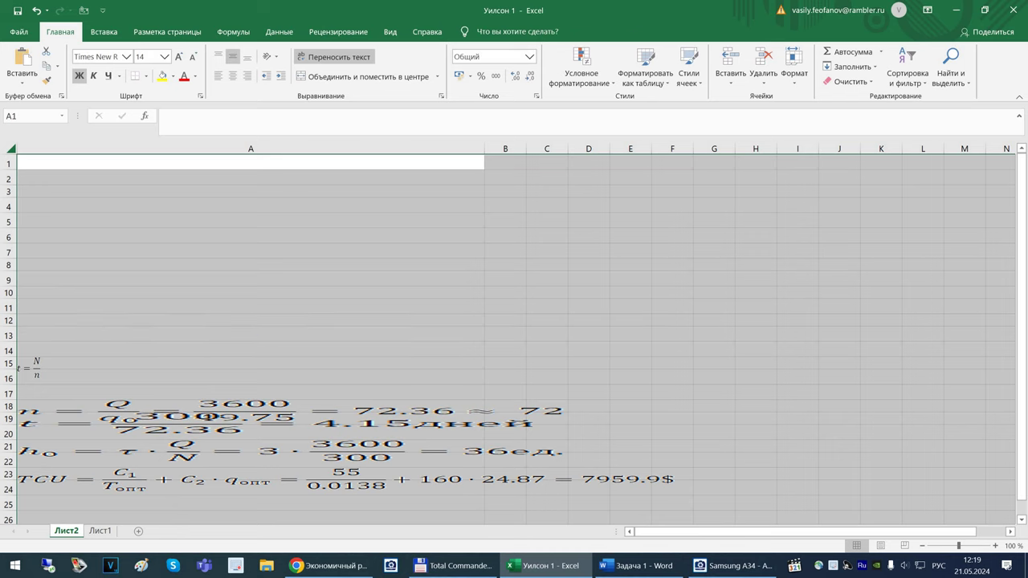
pyautogui.click(31, 369)
pyautogui.press('Delete')
pyautogui.click(265, 407)
pyautogui.press('Delete')
# Delete the remaining formula pictures for the order interval t, reorder point h0 and annual cost TCU
pyautogui.click(290, 451)
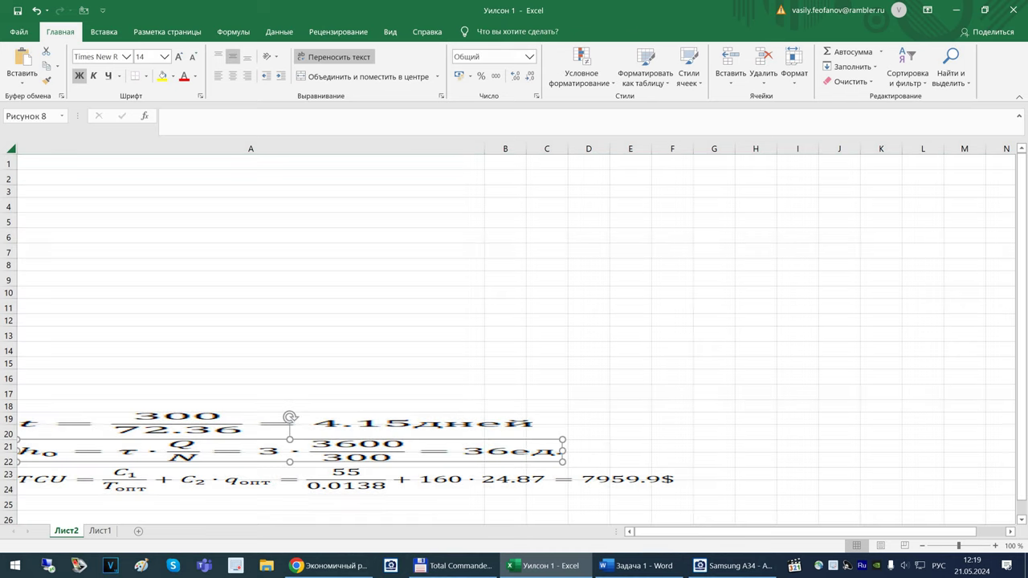
pyautogui.click(289, 423)
pyautogui.press('Delete')
pyautogui.hotkey('ctrl', 'a')
pyautogui.click(289, 450)
pyautogui.press('Delete')
pyautogui.hotkey('ctrl', 'a')
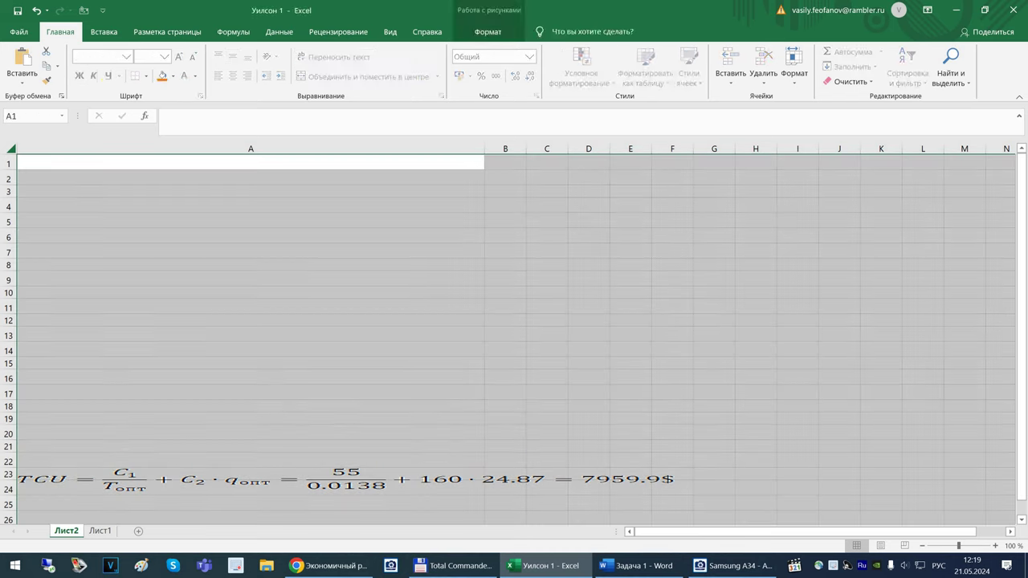
pyautogui.click(289, 480)
pyautogui.press('Delete')
pyautogui.hotkey('ctrl', 'a')
pyautogui.scroll(-1, 515, 337)
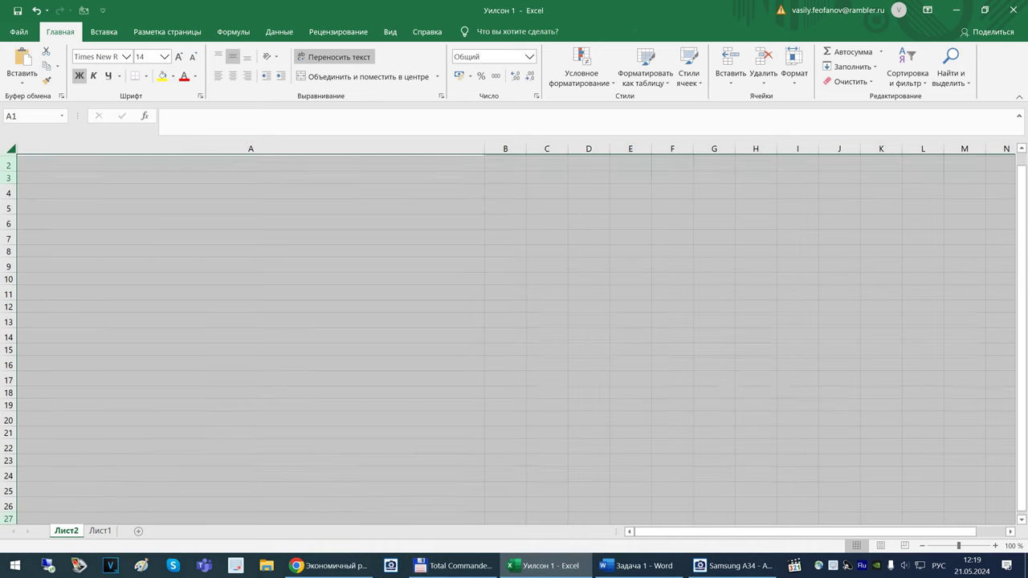
# Paste the copied solution again at cell A1 of the emptied sheet
pyautogui.scroll(1, 514, 338)
pyautogui.click(251, 162)
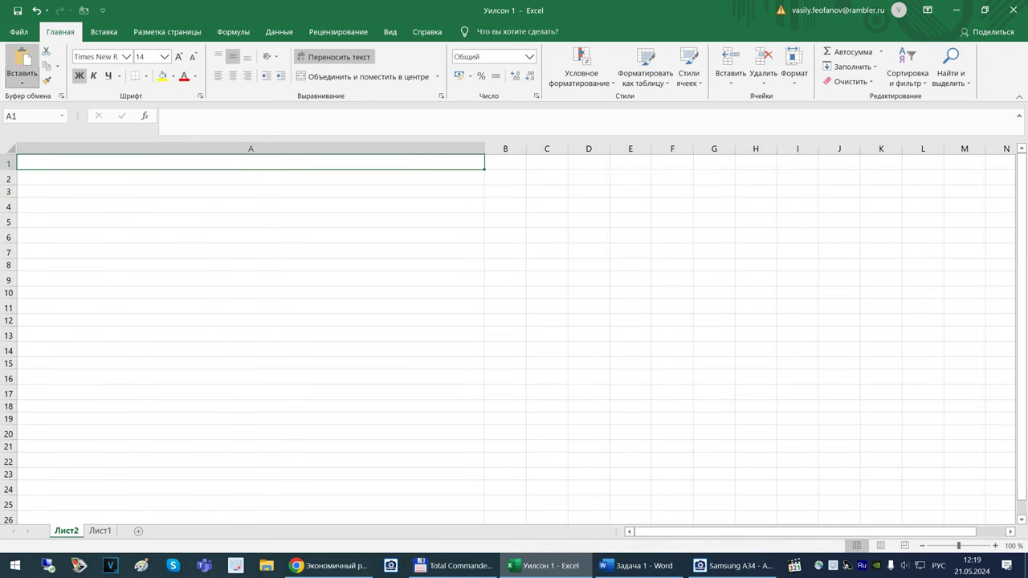
pyautogui.click(21, 81)
pyautogui.press('Escape')
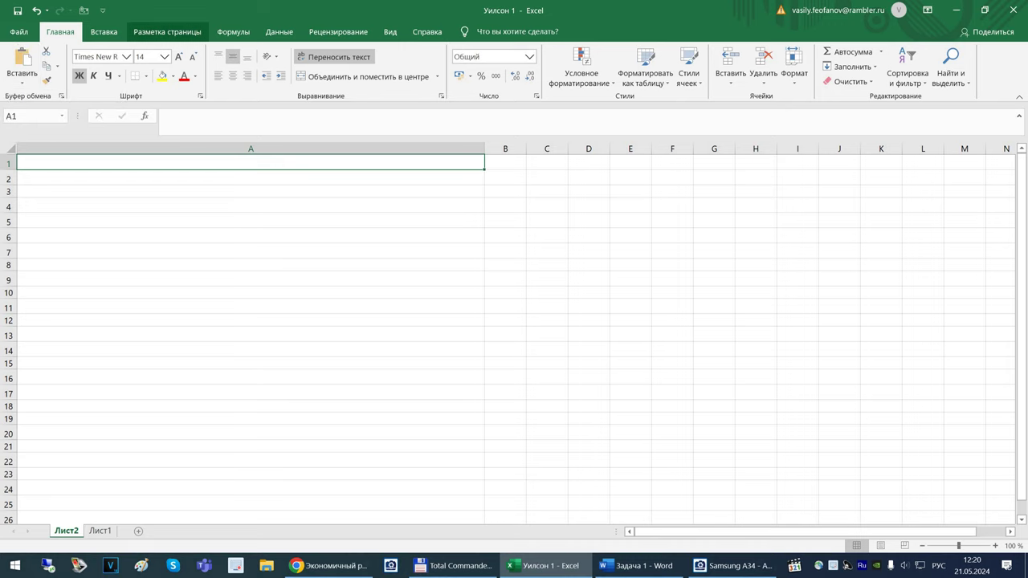
pyautogui.hotkey('ctrl', 'v')
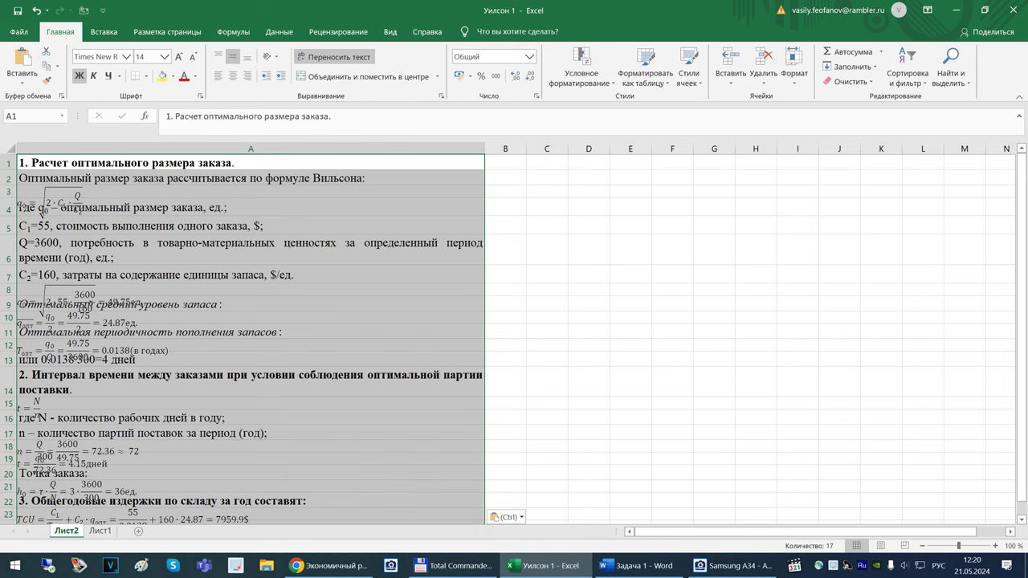
# Increase the height of row 3 and move the Wilson formula picture beside it into columns C and D
pyautogui.click(53, 203)
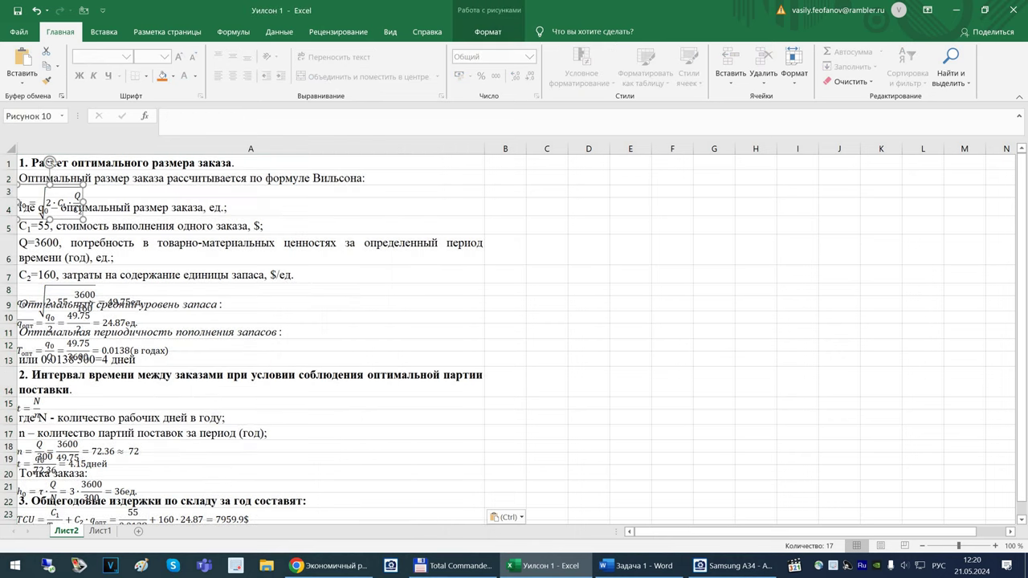
pyautogui.moveTo(10, 198); pyautogui.dragTo(9, 239)
pyautogui.moveTo(48, 205); pyautogui.dragTo(560, 199)
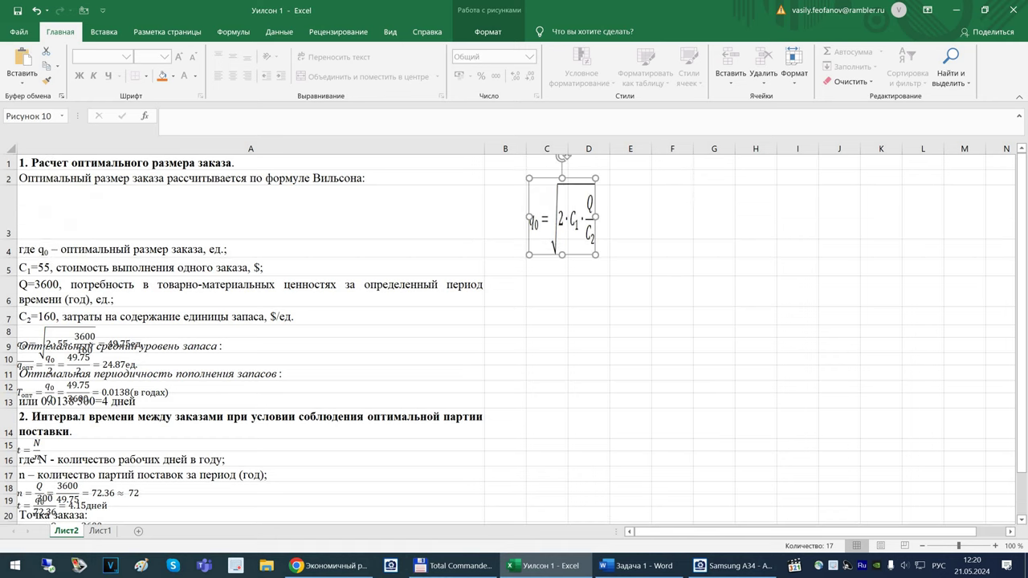
pyautogui.click(273, 212)
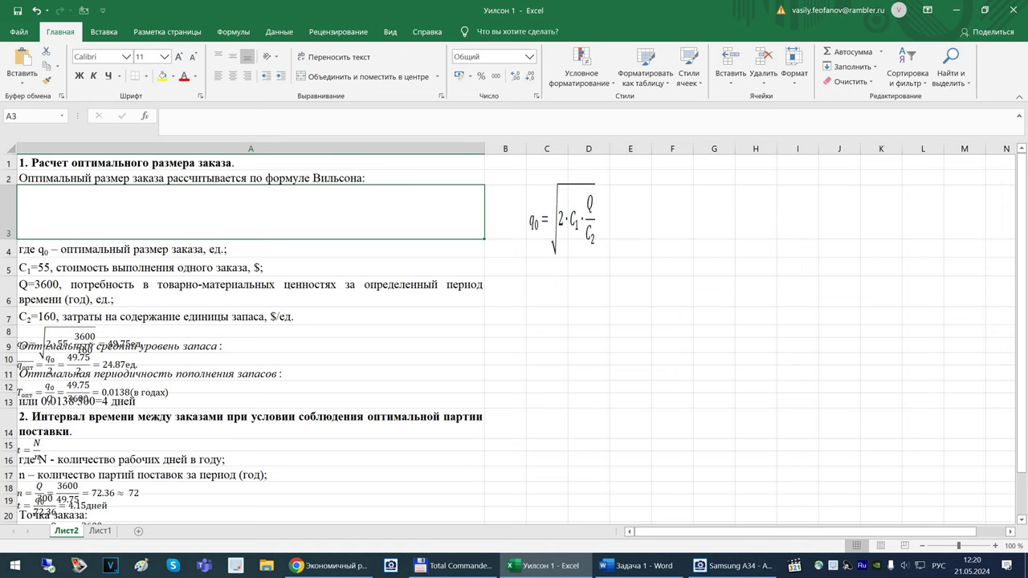
# Shade cells B4 to B7 light blue
pyautogui.click(506, 249)
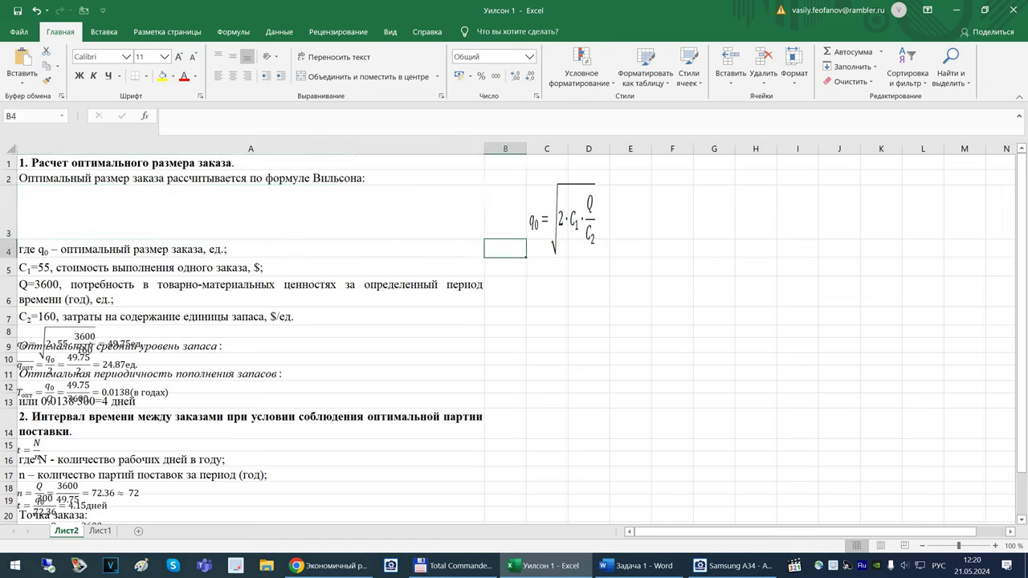
pyautogui.moveTo(506, 248); pyautogui.dragTo(506, 317)
pyautogui.click(172, 76)
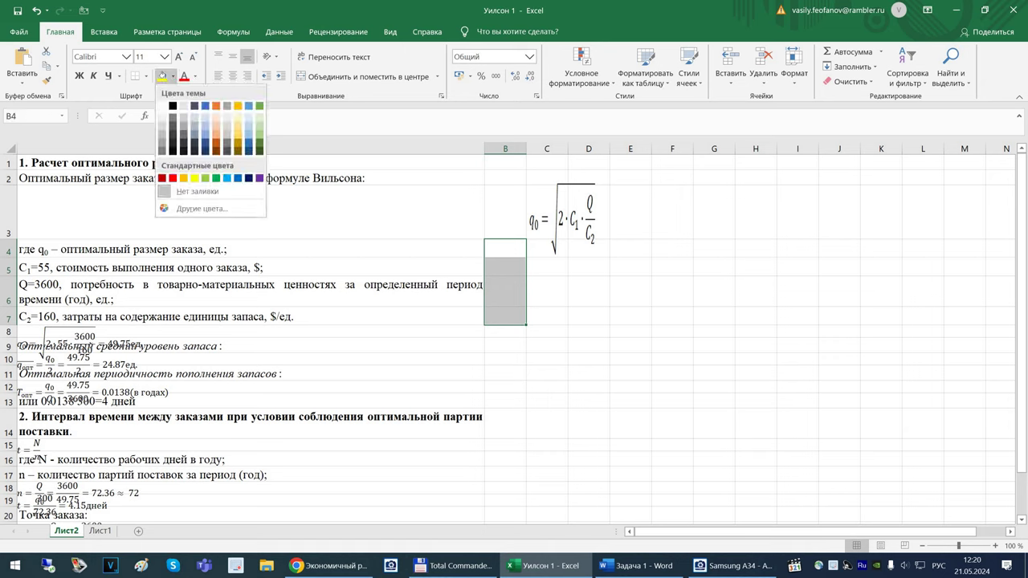
pyautogui.click(205, 117)
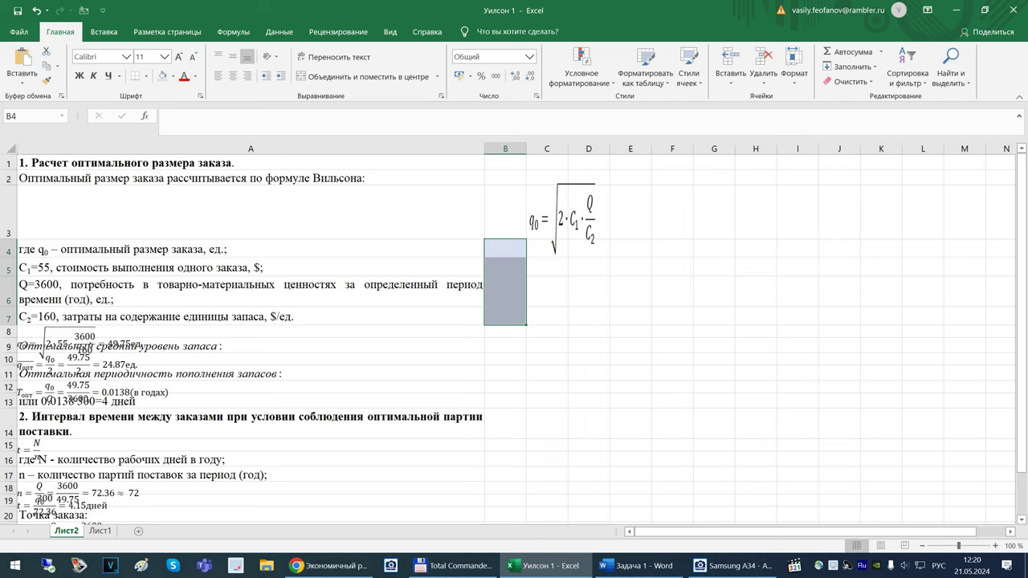
# Enter 55 as the cost of one order C1 in cell B5
pyautogui.click(506, 249)
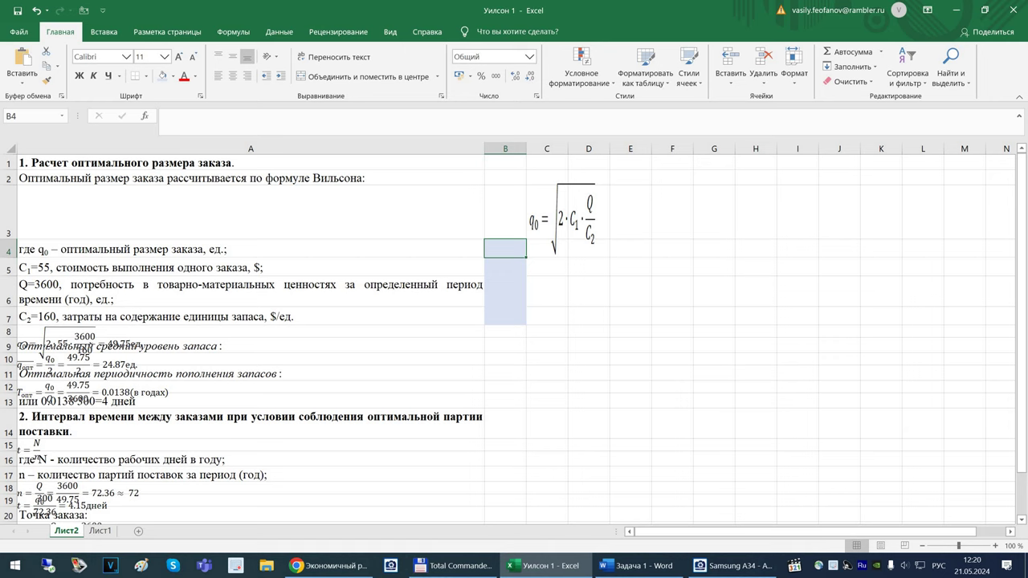
pyautogui.press('Return')
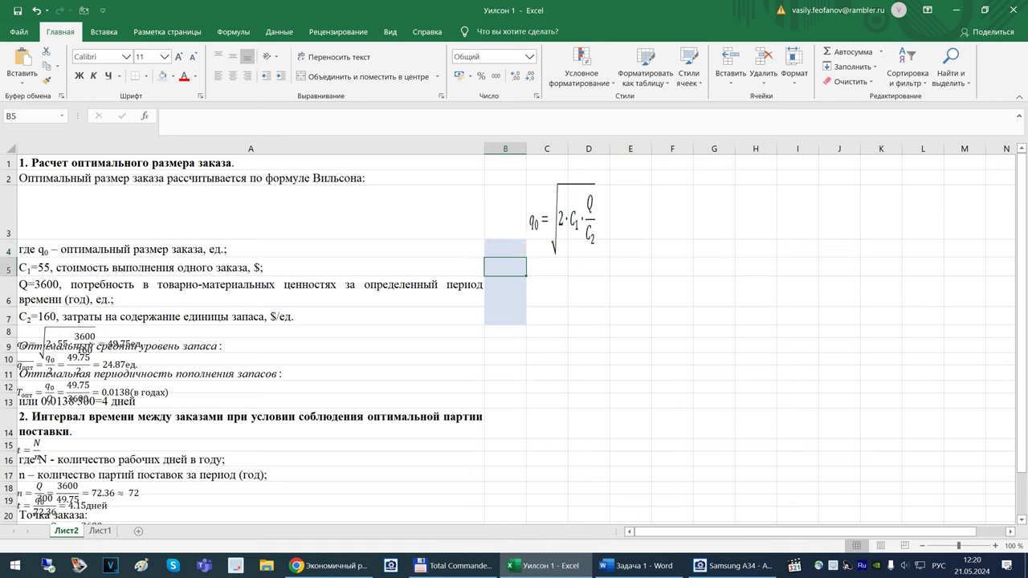
pyautogui.write('55')
pyautogui.press('Return')
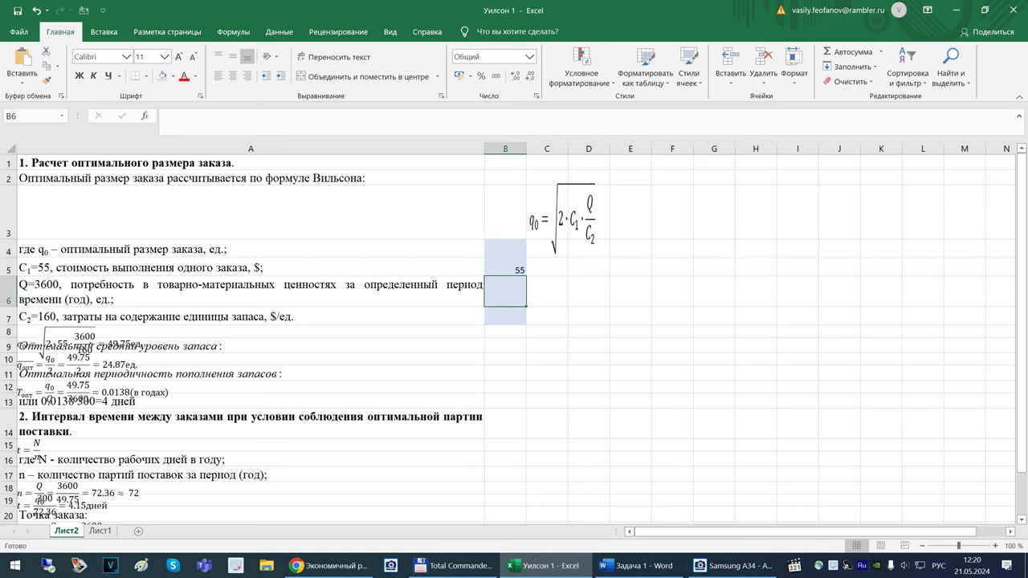
# Remove "=55" from the C1 description in cell A5
pyautogui.click(185, 268)
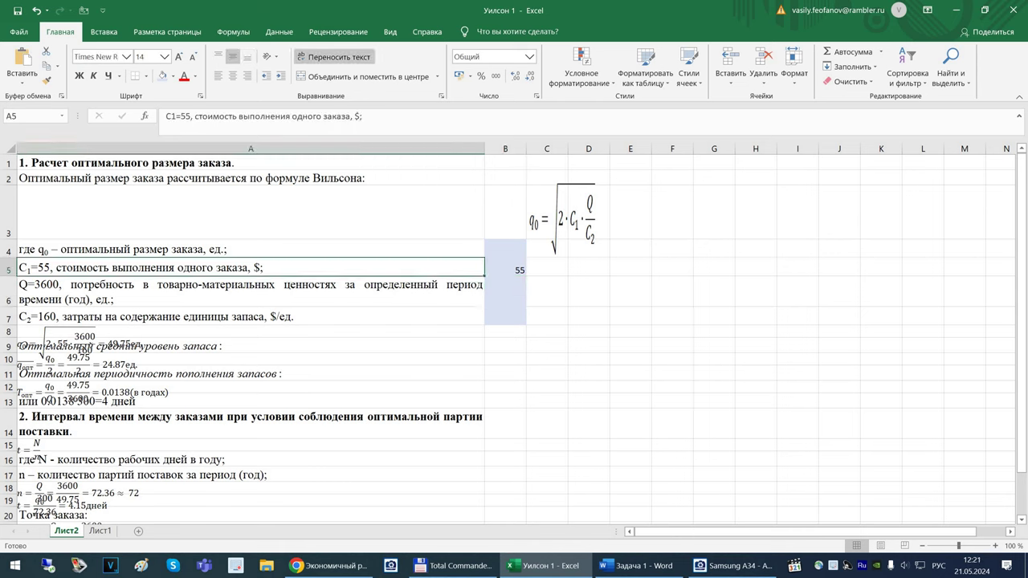
pyautogui.moveTo(179, 116); pyautogui.dragTo(191, 117)
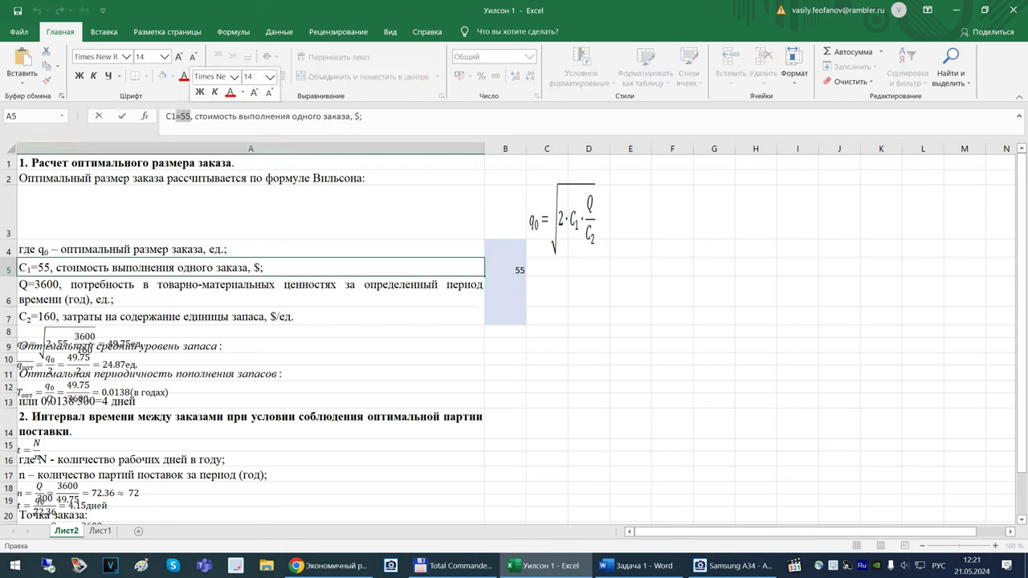
pyautogui.press('BackSpace')
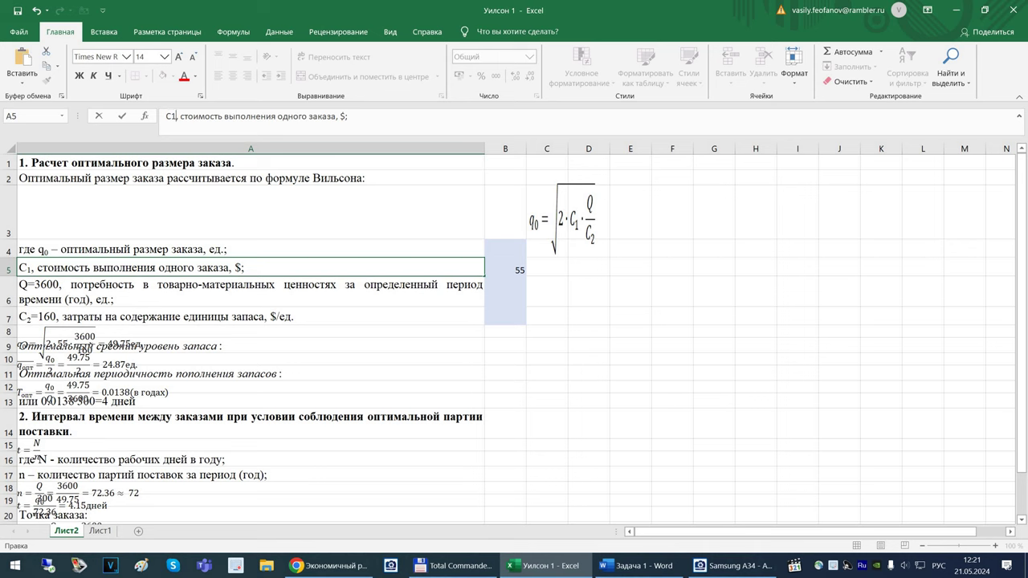
pyautogui.press('Return')
pyautogui.press('Up')
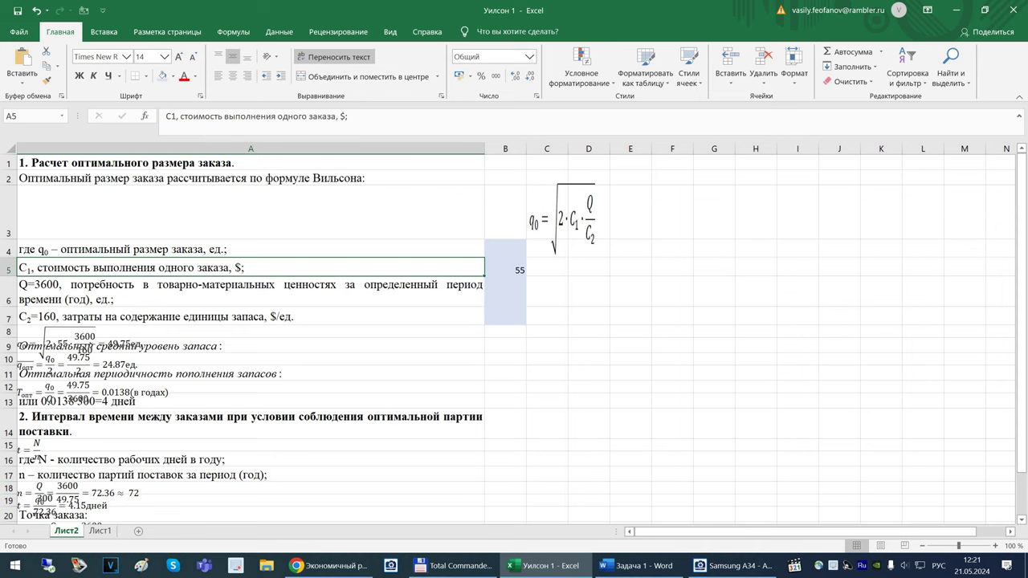
# Replace "=3600," after Q in the demand description in cell A6 with a spaced hyphen
pyautogui.press('Down')
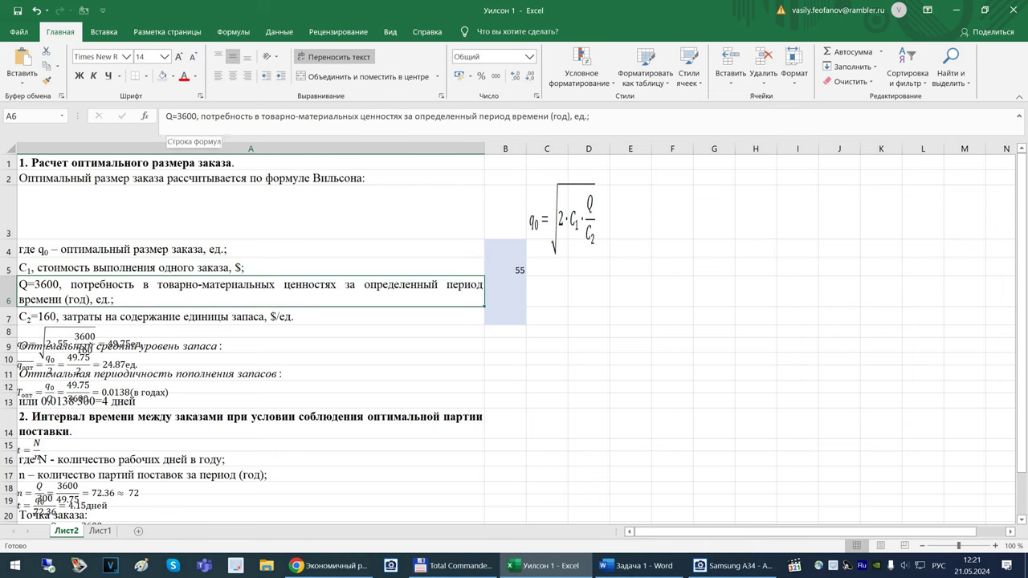
pyautogui.click(188, 116)
pyautogui.moveTo(189, 117); pyautogui.dragTo(199, 117)
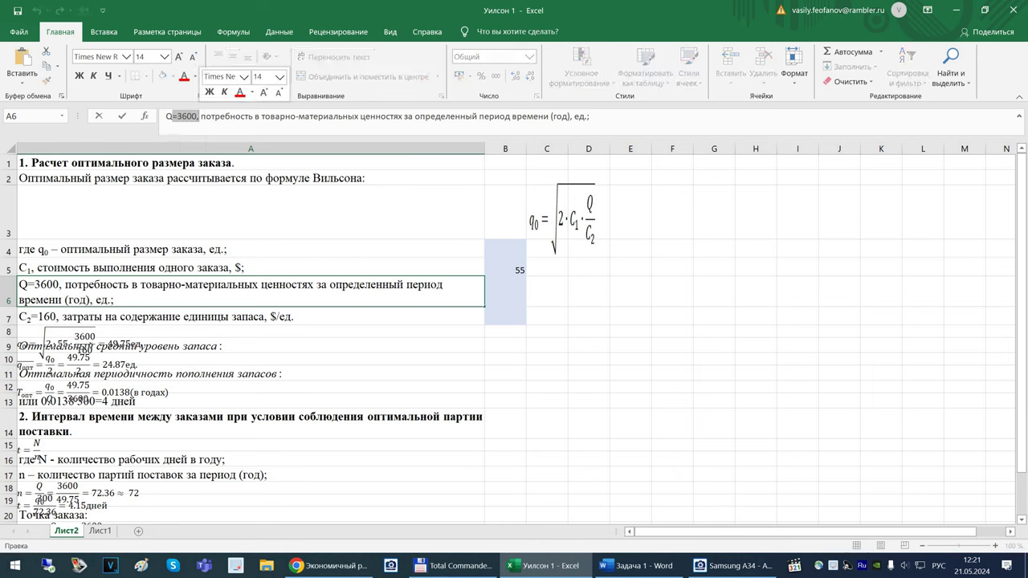
pyautogui.write('-')
pyautogui.press('Return')
pyautogui.press('Up')
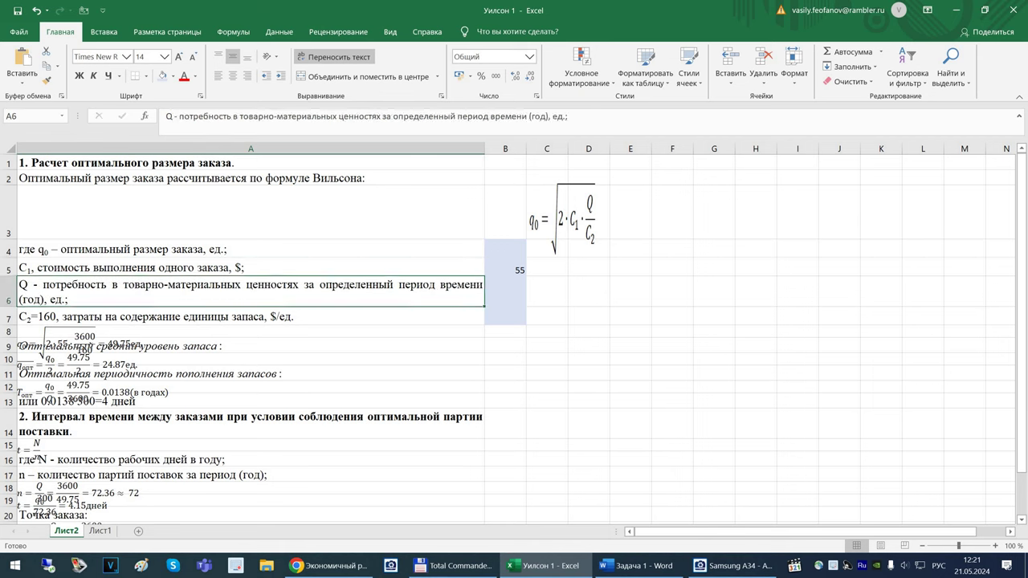
# Replace the comma after C1 in cell A5 with a spaced hyphen
pyautogui.press('Up')
pyautogui.click(178, 117)
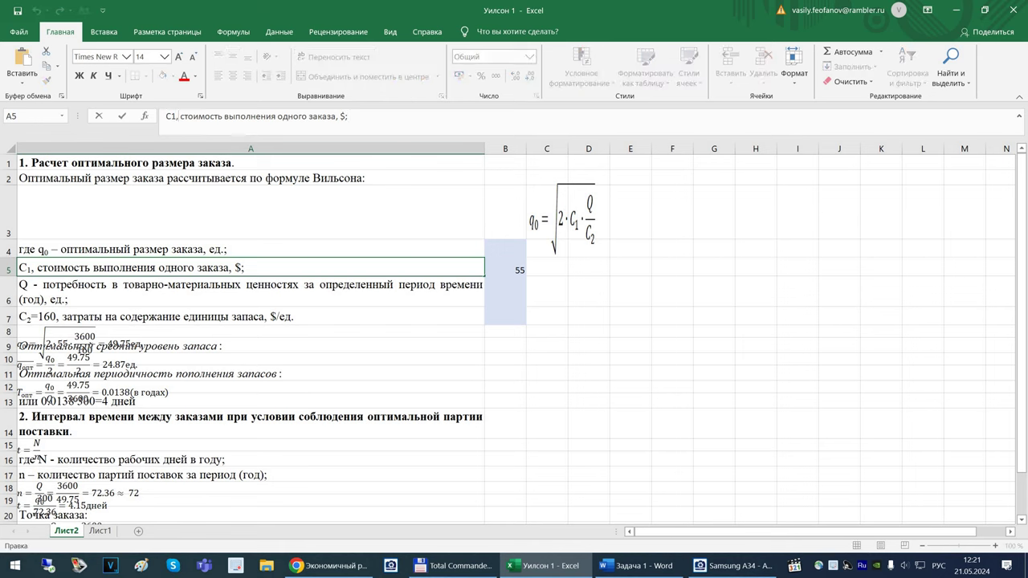
pyautogui.press('BackSpace')
pyautogui.write('\\')
pyautogui.press('BackSpace')
pyautogui.write('-')
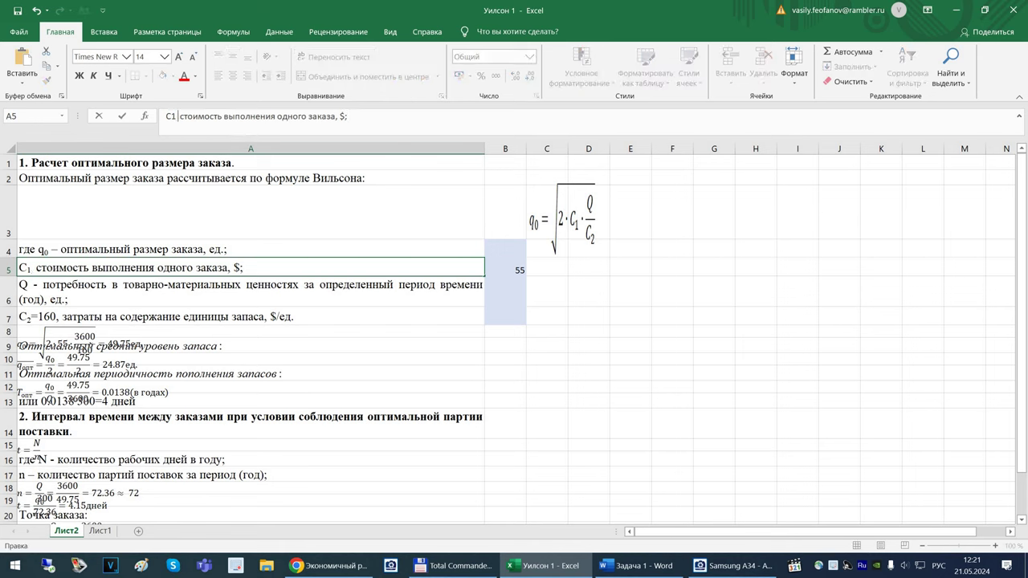
pyautogui.press('Return')
pyautogui.press('Up')
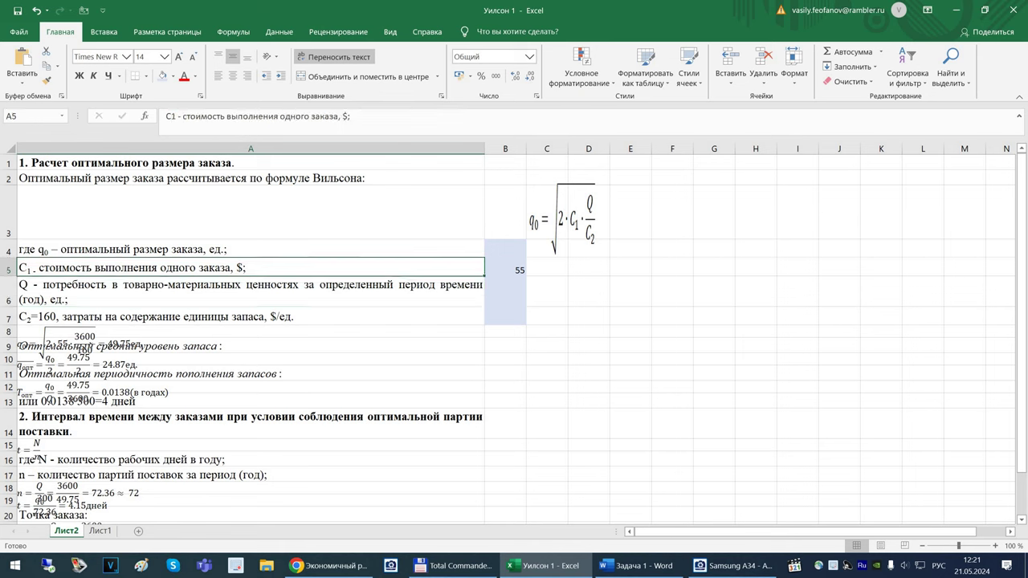
# Retype the hyphen in cell A5 in normal-size text so the description reads "C1 - стоимость выполнения одного заказа, $;"
pyautogui.click(184, 117)
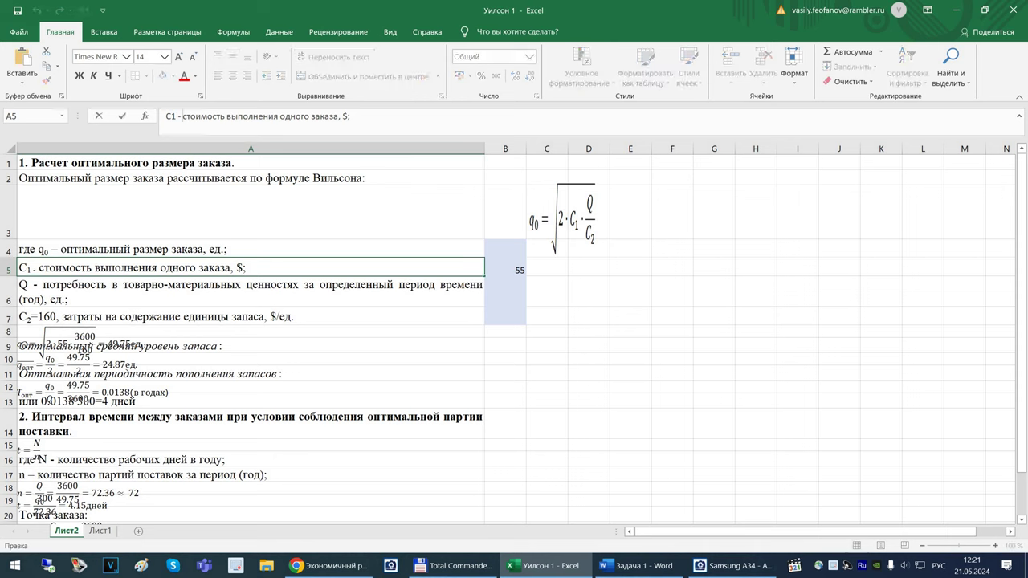
pyautogui.press('BackSpace')
pyautogui.press('BackSpace')
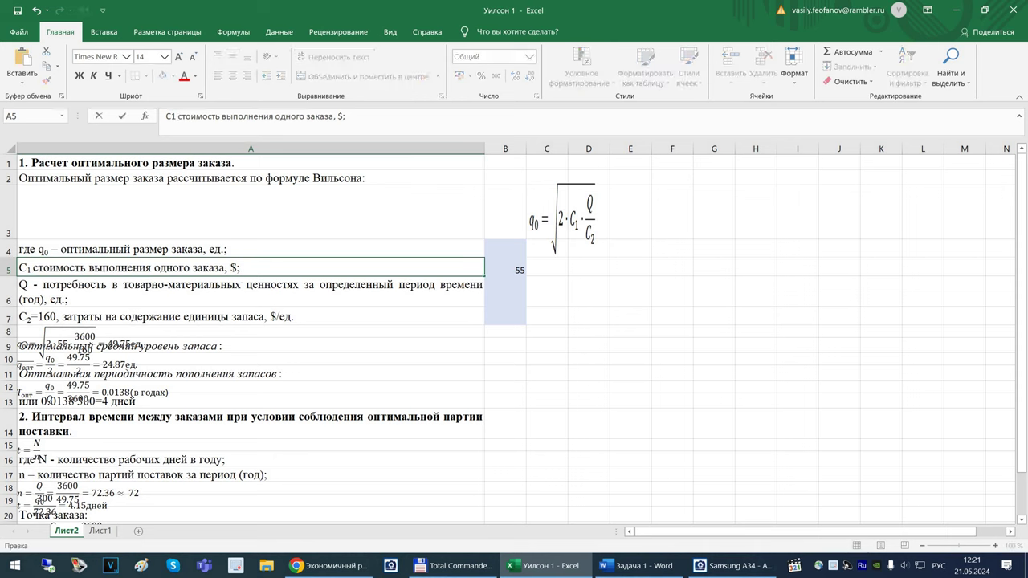
pyautogui.write('-')
pyautogui.press('BackSpace')
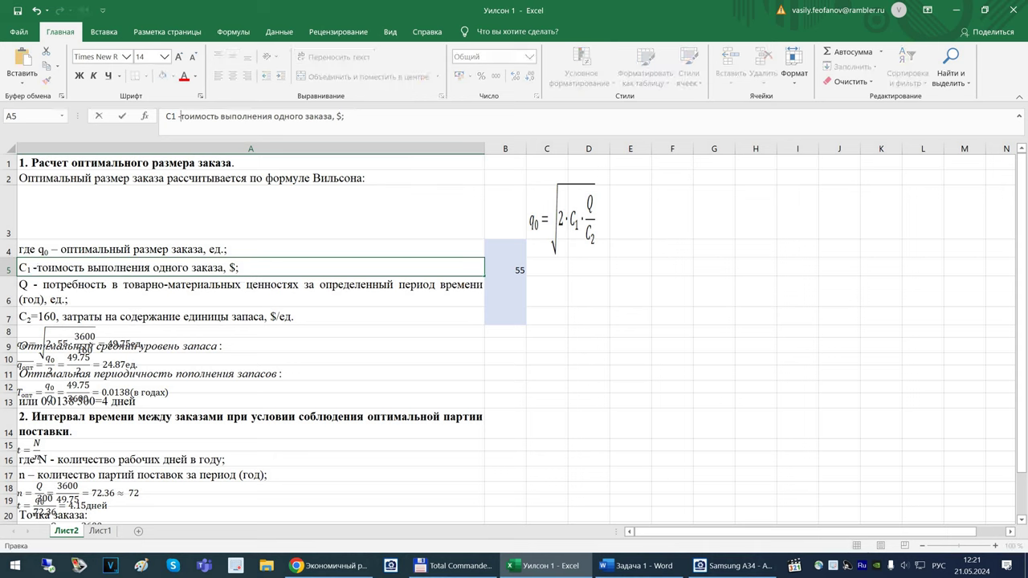
pyautogui.write('с')
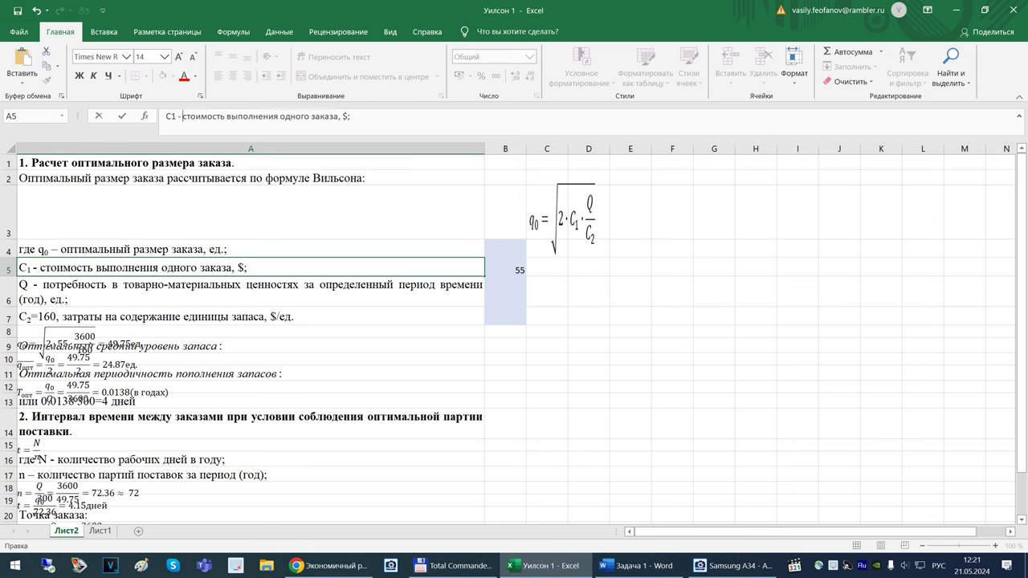
pyautogui.press('Return')
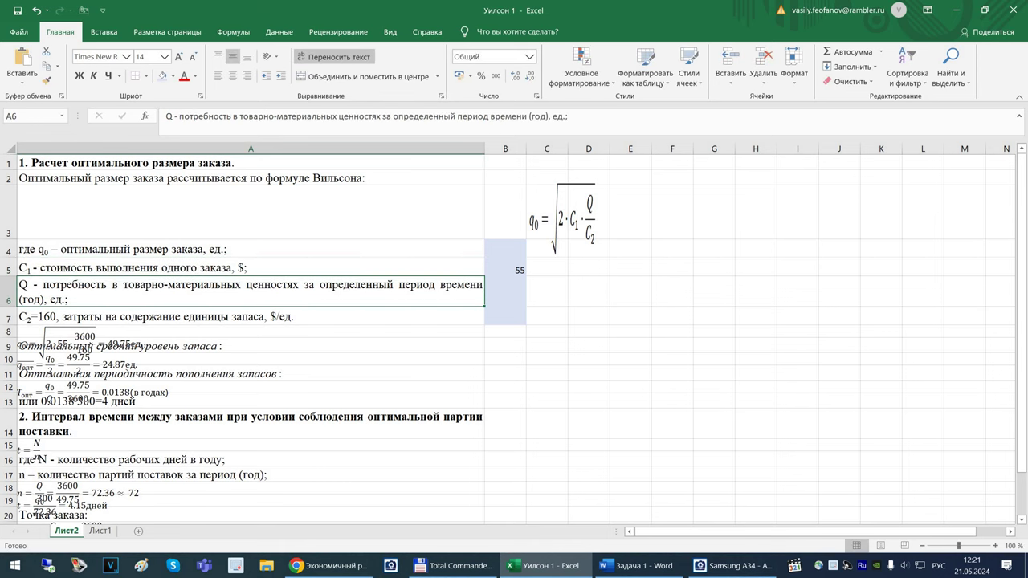
# Enter 3600 as the yearly demand Q in cell B6
pyautogui.click(505, 292)
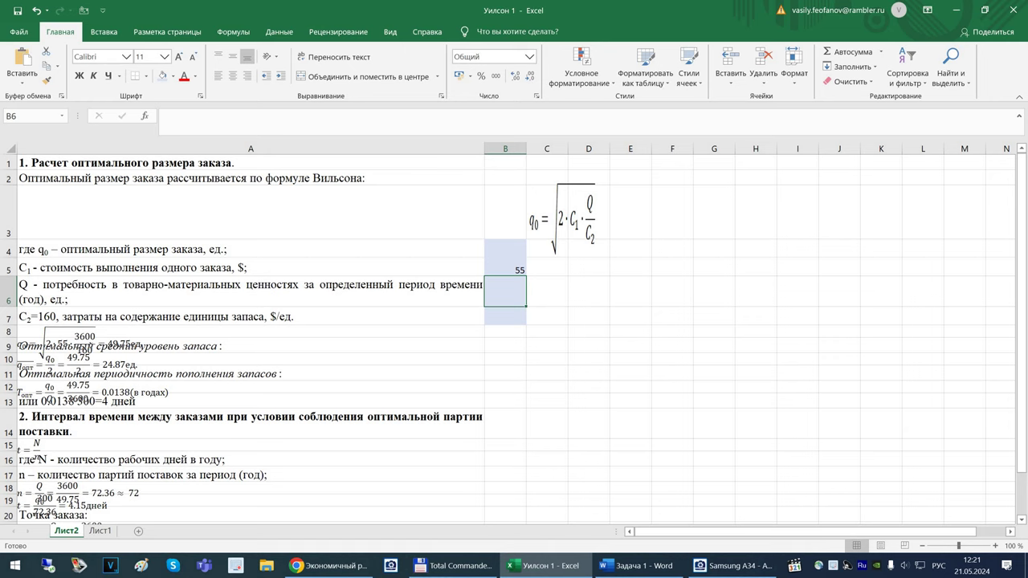
pyautogui.write('36')
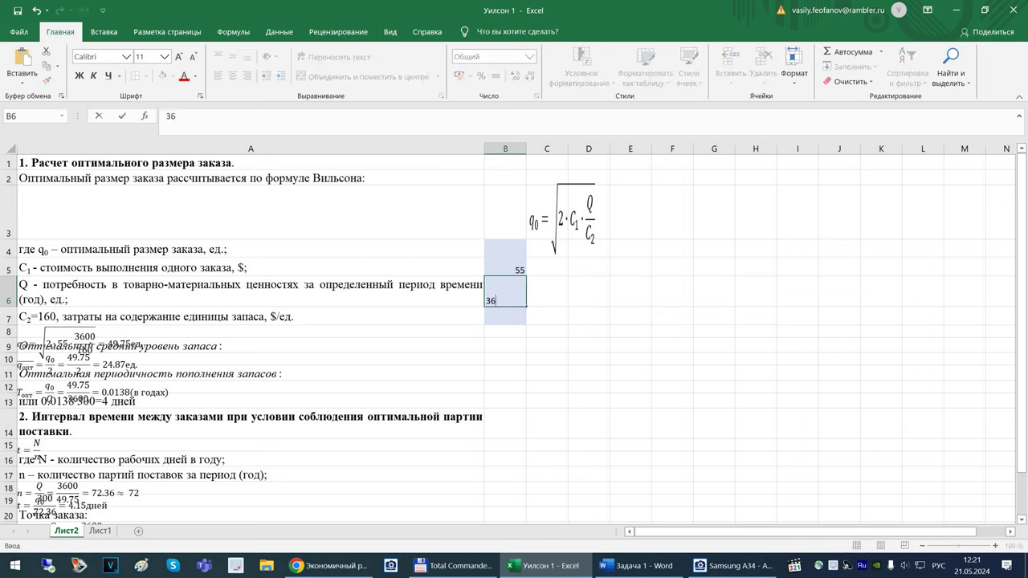
pyautogui.write('00')
pyautogui.press('Return')
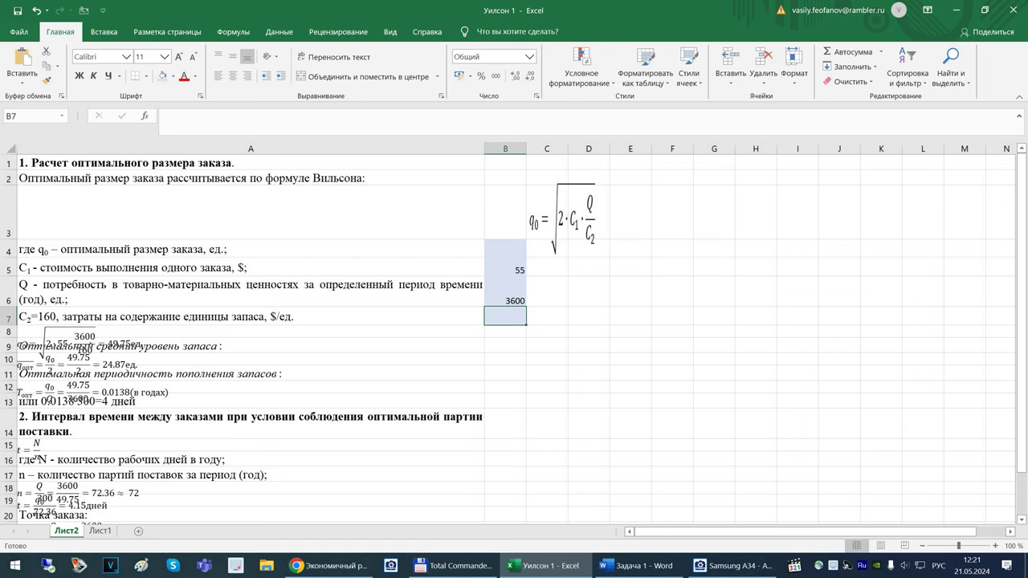
# Try to replace "=160," after C2 in cell A7 with a hyphen, and undo the edit
pyautogui.click(250, 317)
pyautogui.click(199, 115)
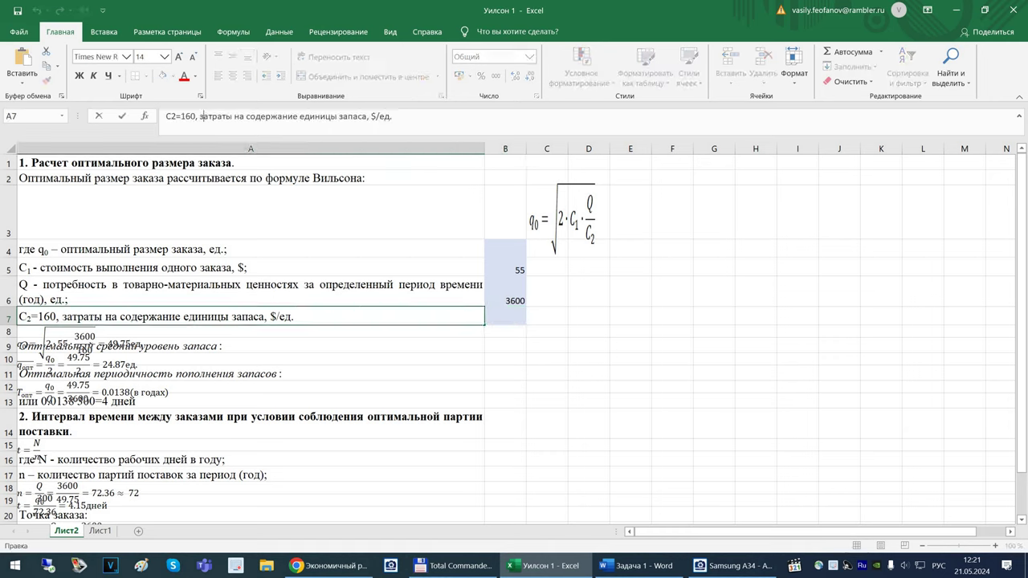
pyautogui.write('-')
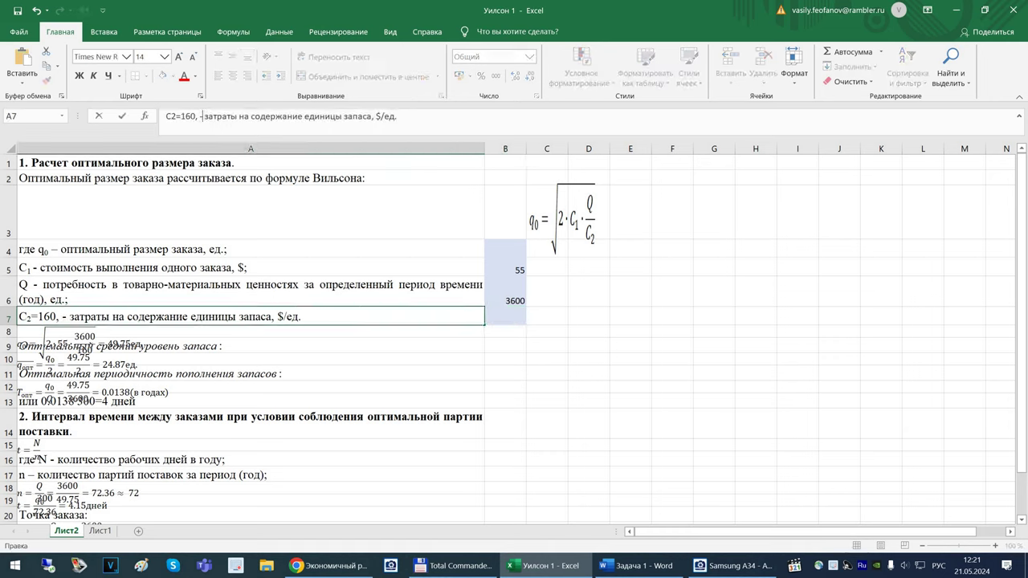
pyautogui.press('BackSpace')
pyautogui.press('BackSpace')
pyautogui.press('BackSpace')
pyautogui.press('BackSpace')
pyautogui.press('BackSpace')
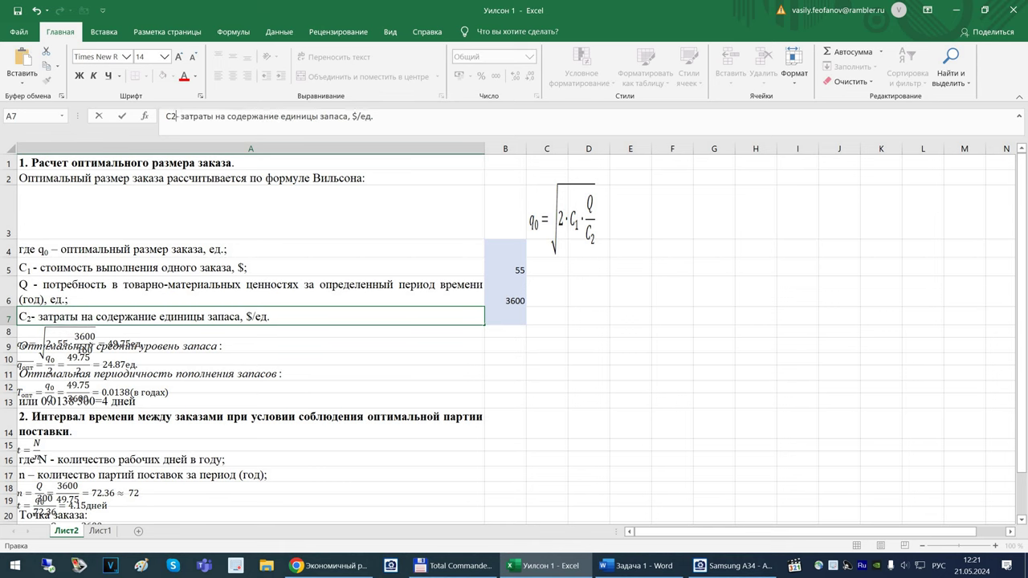
pyautogui.hotkey('ctrl', 'Return')
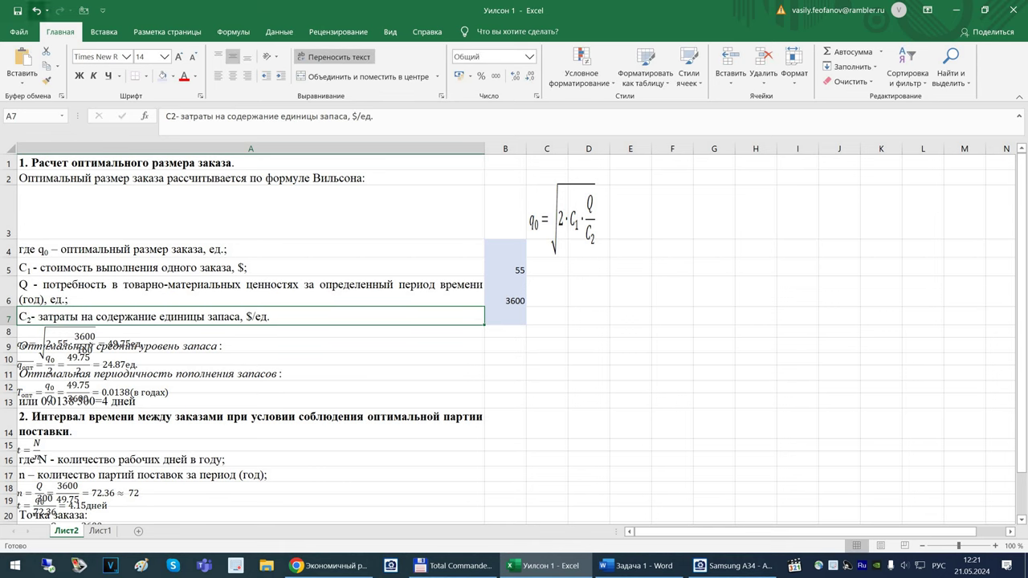
pyautogui.hotkey('ctrl', 'z')
# Remove "=160," from cell A7 and add a hyphen so it reads "C2 - затраты на содержание единицы запаса, $/ед."
pyautogui.moveTo(176, 117); pyautogui.dragTo(196, 116)
pyautogui.press('Delete')
pyautogui.press('Delete')
pyautogui.press('Right')
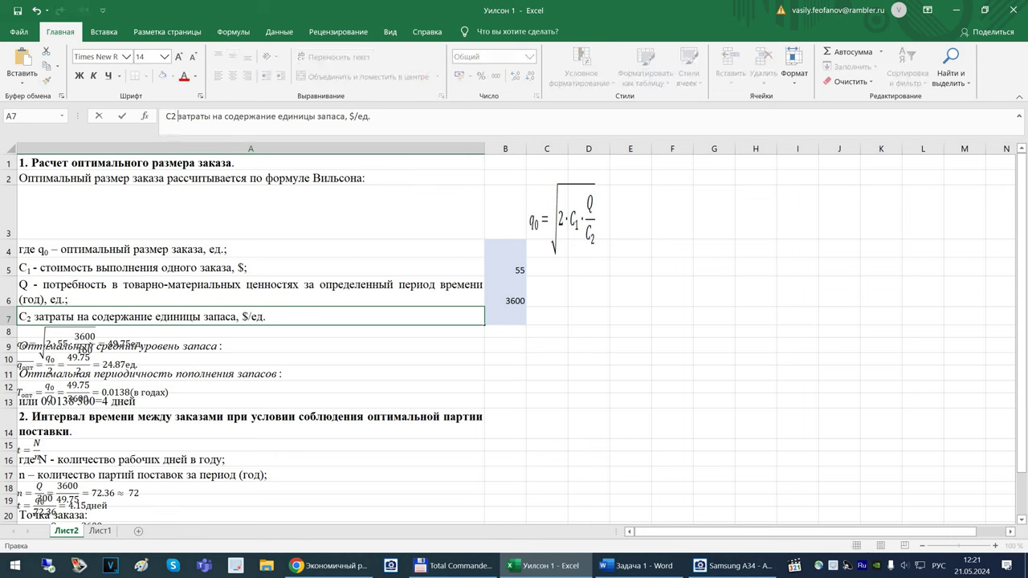
pyautogui.write('-')
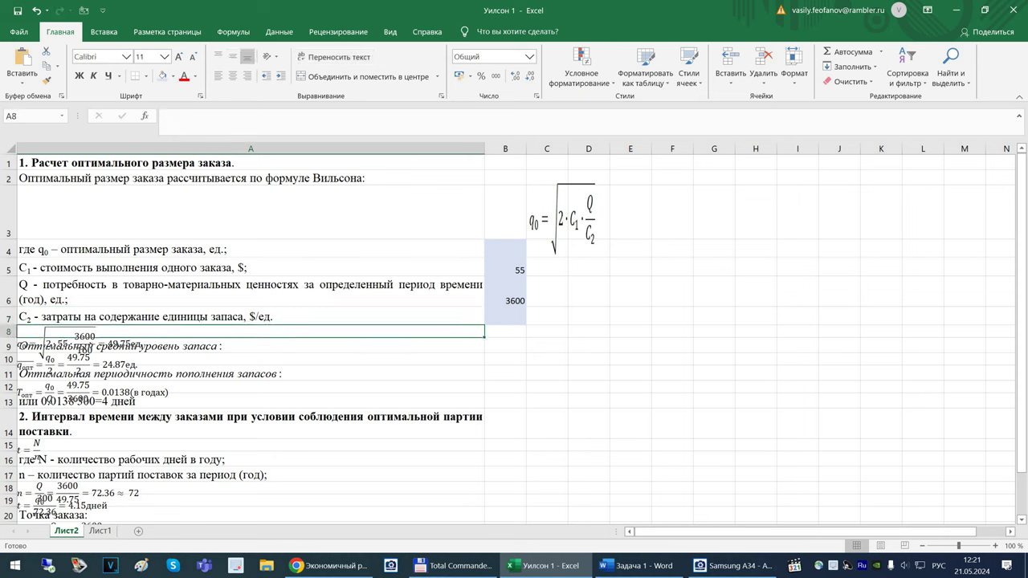
# Enter 160 as the unit holding cost C2 in cell B7
pyautogui.press('Tab')
pyautogui.write('160')
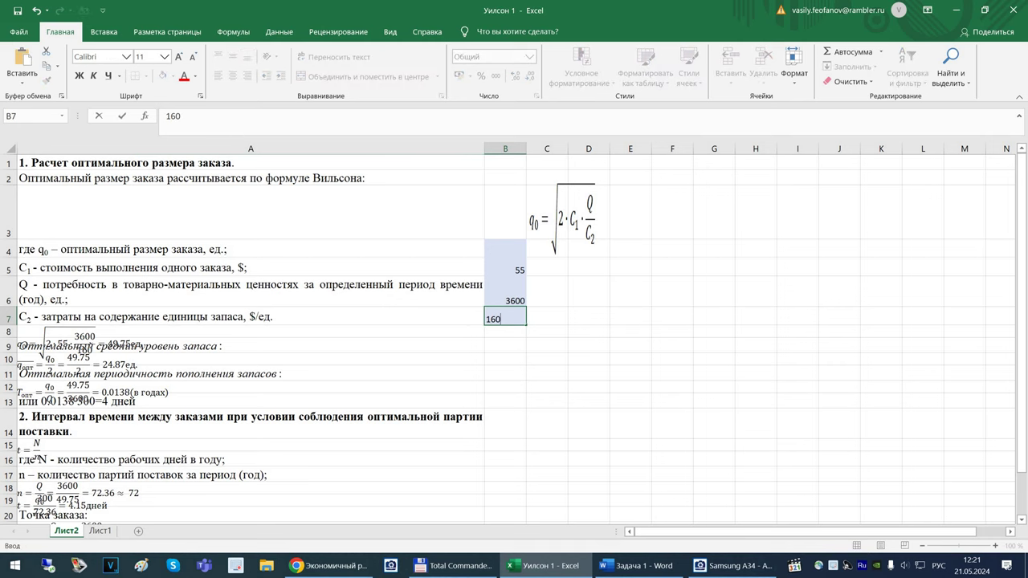
pyautogui.press('Return')
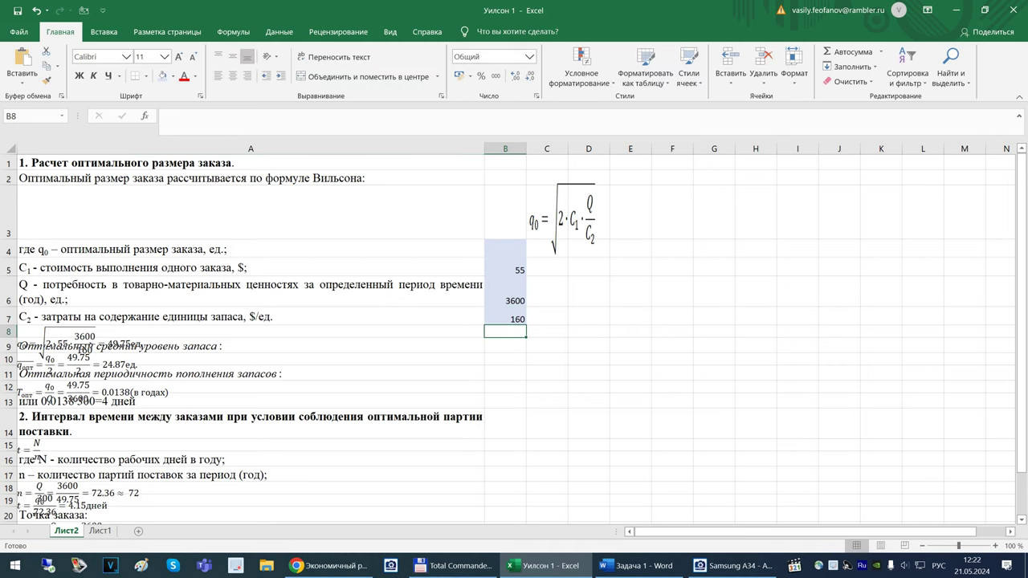
# Switch to the Word document and copy the storage cost expression (100+10*6) from the task conditions
pyautogui.click(635, 565)
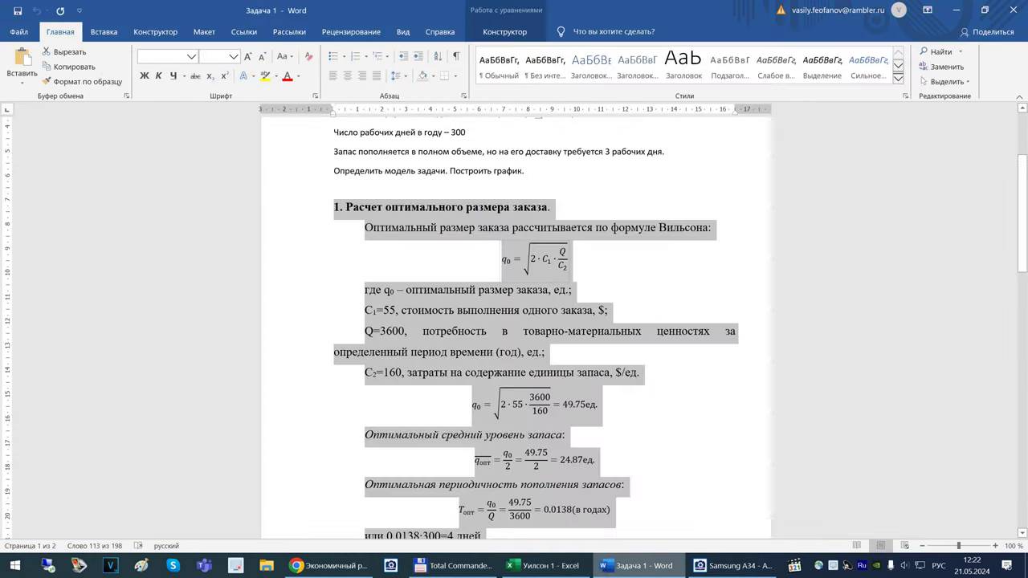
pyautogui.scroll(4, 514, 321)
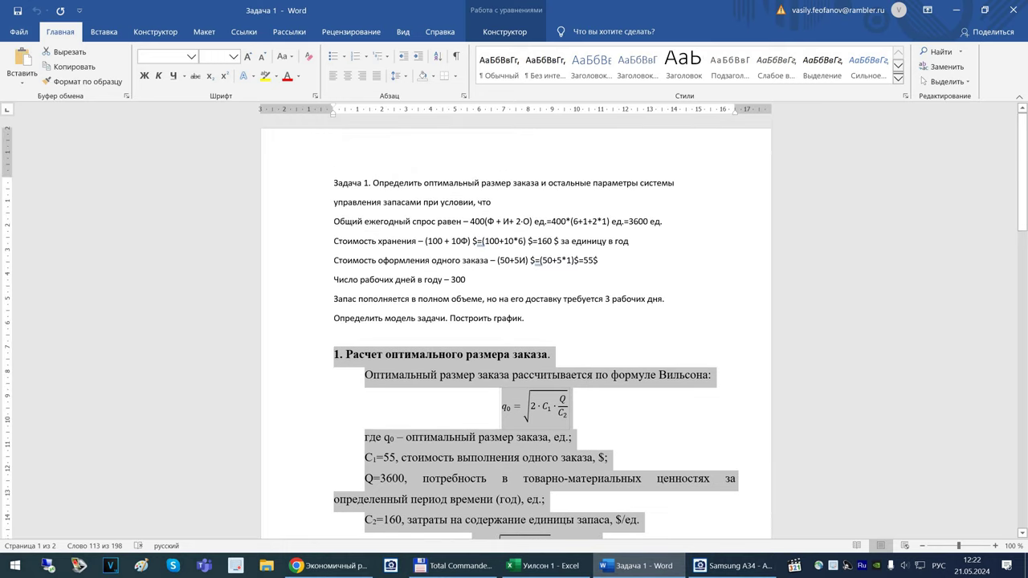
pyautogui.moveTo(473, 241)
pyautogui.mouseDown()
pyautogui.moveTo(525, 241)
pyautogui.moveTo(484, 241)
pyautogui.mouseUp()
pyautogui.hotkey('ctrl', 'c')
pyautogui.click(525, 241)
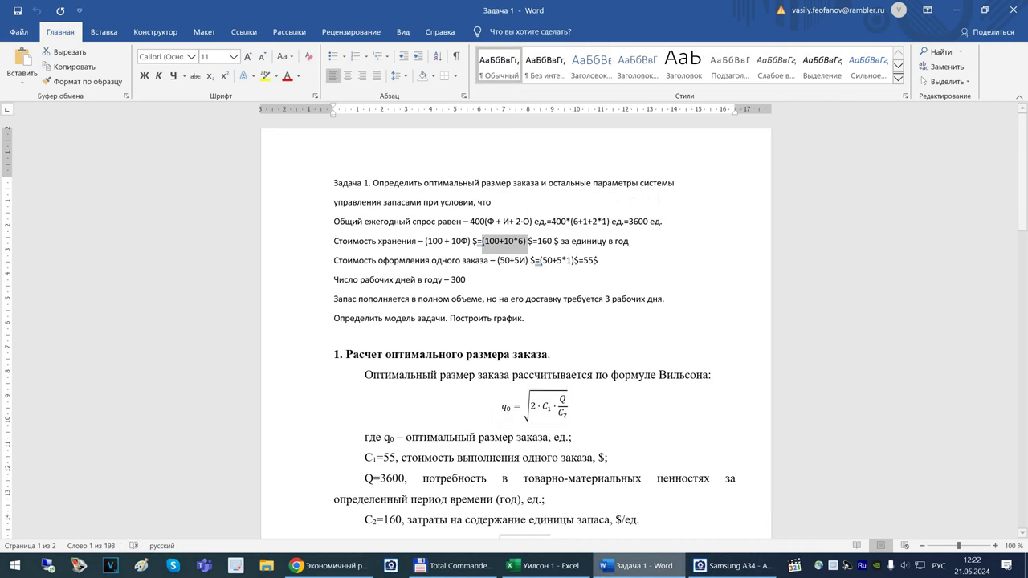
# Switch to Excel and replace the C2 value in cell B7 with the formula =(100+10*6)
pyautogui.click(543, 566)
pyautogui.click(505, 317)
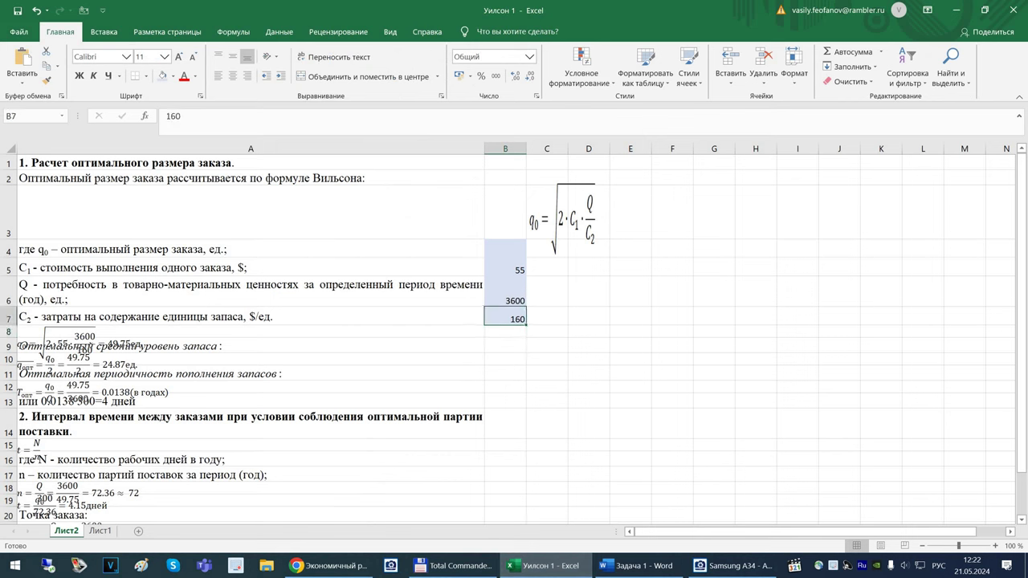
pyautogui.moveTo(184, 116); pyautogui.dragTo(163, 117)
pyautogui.hotkey('ctrl', 'v')
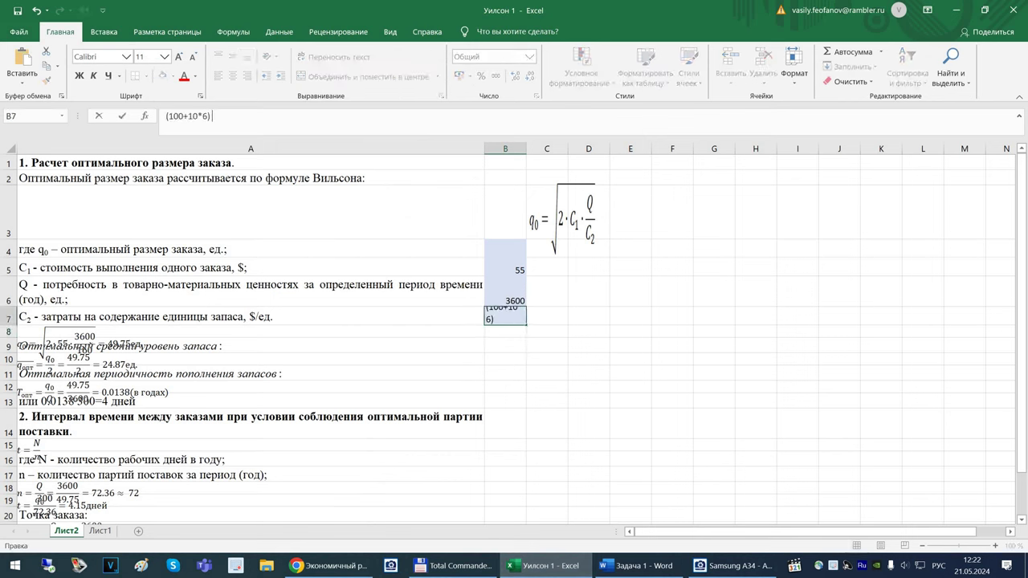
pyautogui.press('Home')
pyautogui.write('=')
pyautogui.press('Return')
pyautogui.press('Up')
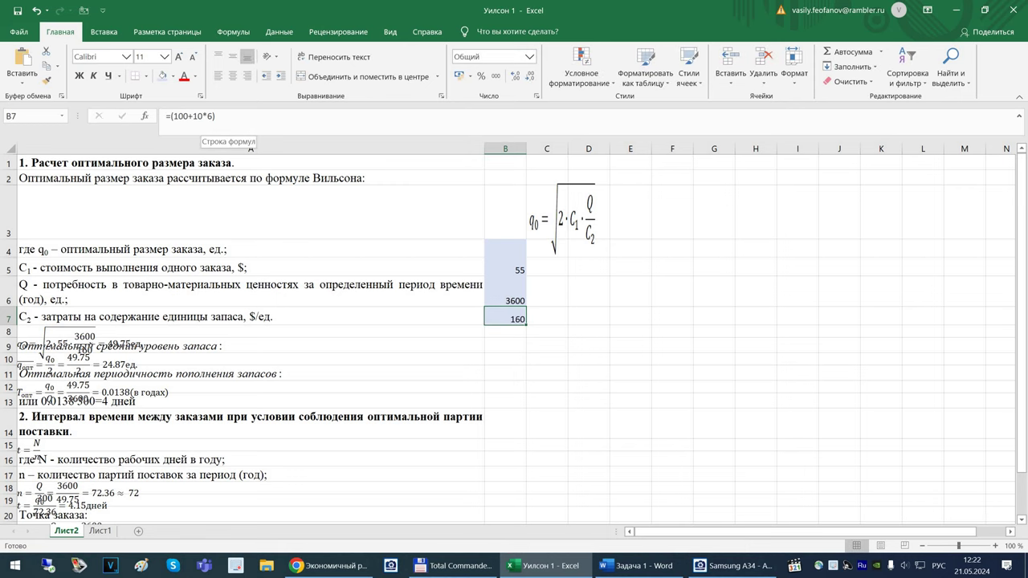
# Switch to the Word document and copy the yearly demand expression 400*(6+1+2*1 from the task conditions
pyautogui.press('Up')
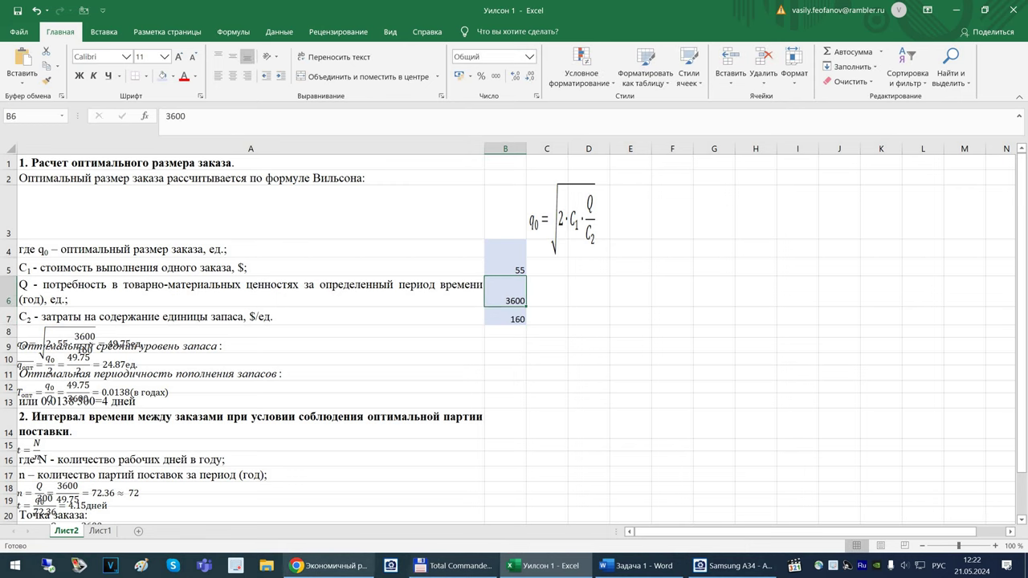
pyautogui.click(325, 565)
pyautogui.click(640, 566)
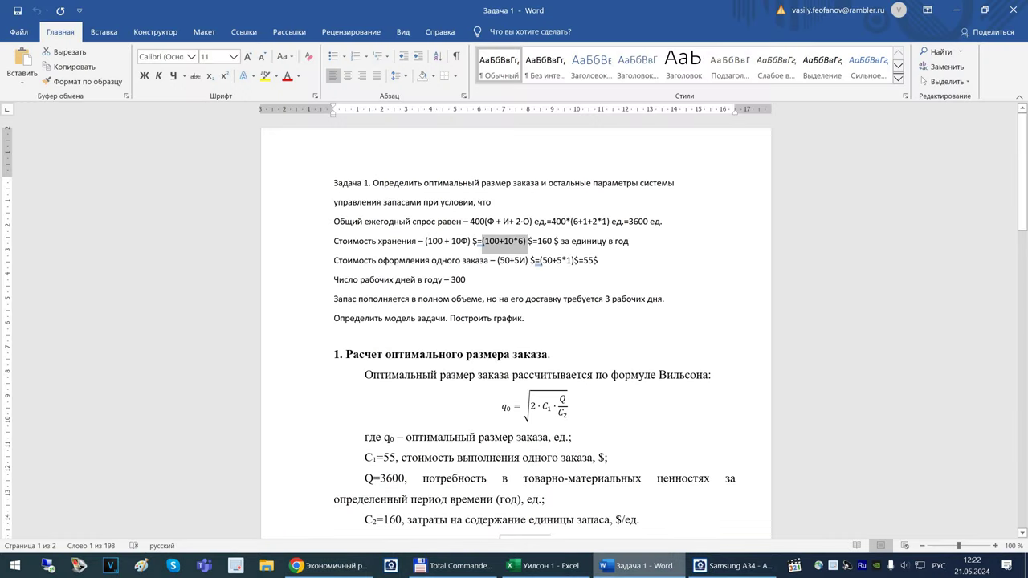
pyautogui.click(550, 221)
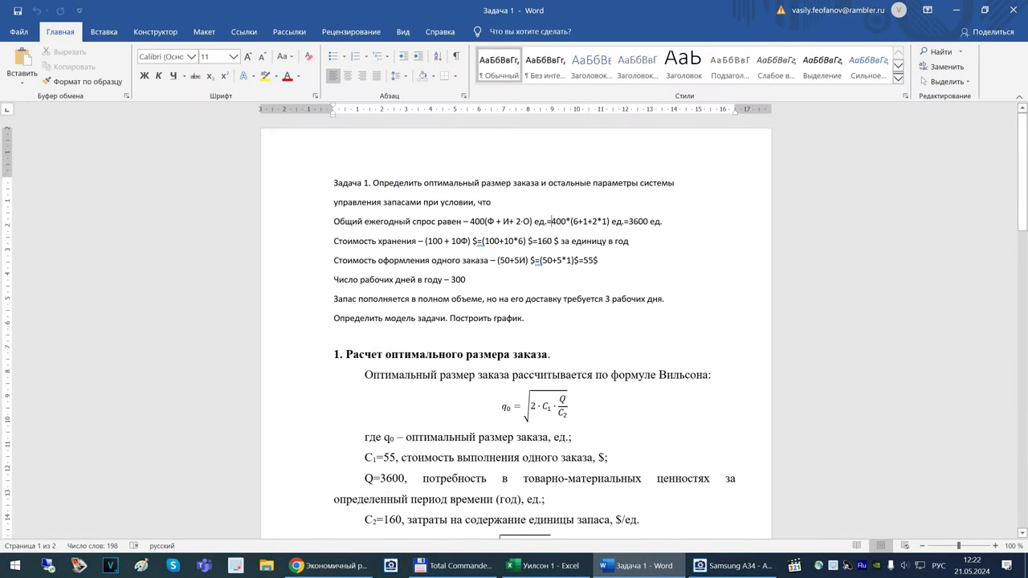
pyautogui.moveTo(550, 221); pyautogui.dragTo(608, 221)
pyautogui.hotkey('ctrl', 'c')
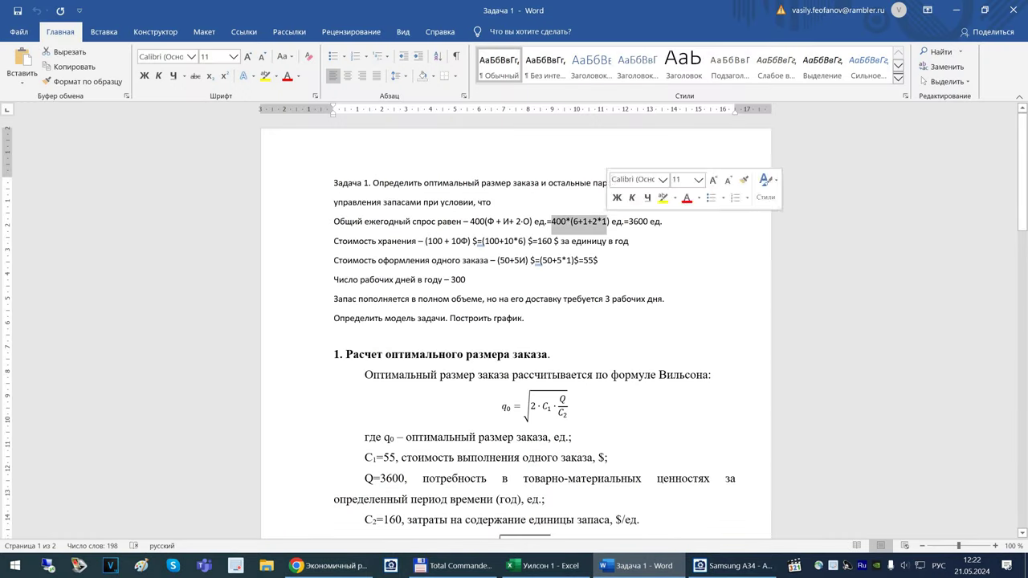
# Switch back to Excel and replace the Q value in cell B6 with the formula =400*(6+1+2*1)
pyautogui.hotkey('alt', 'Tab')
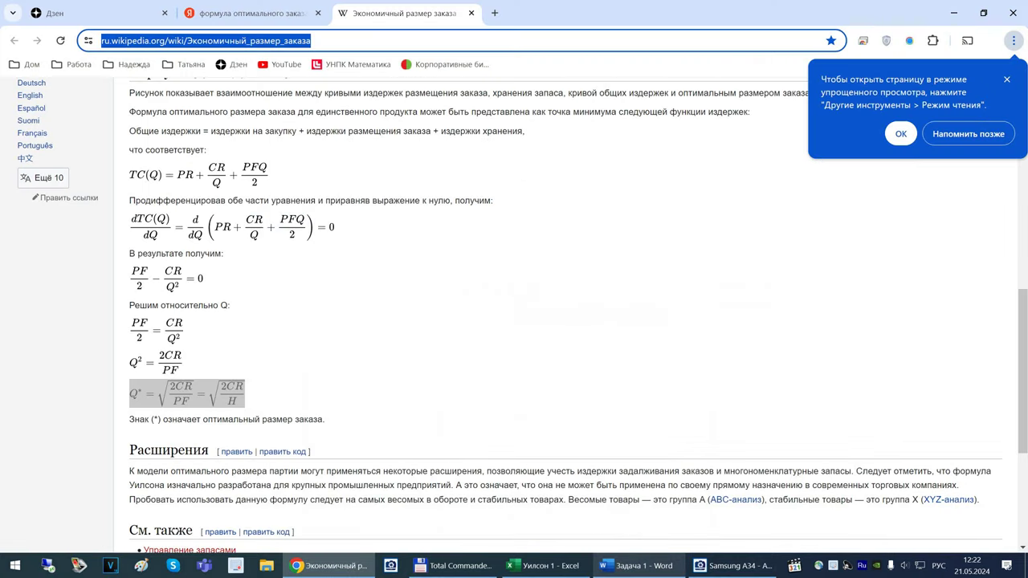
pyautogui.click(546, 565)
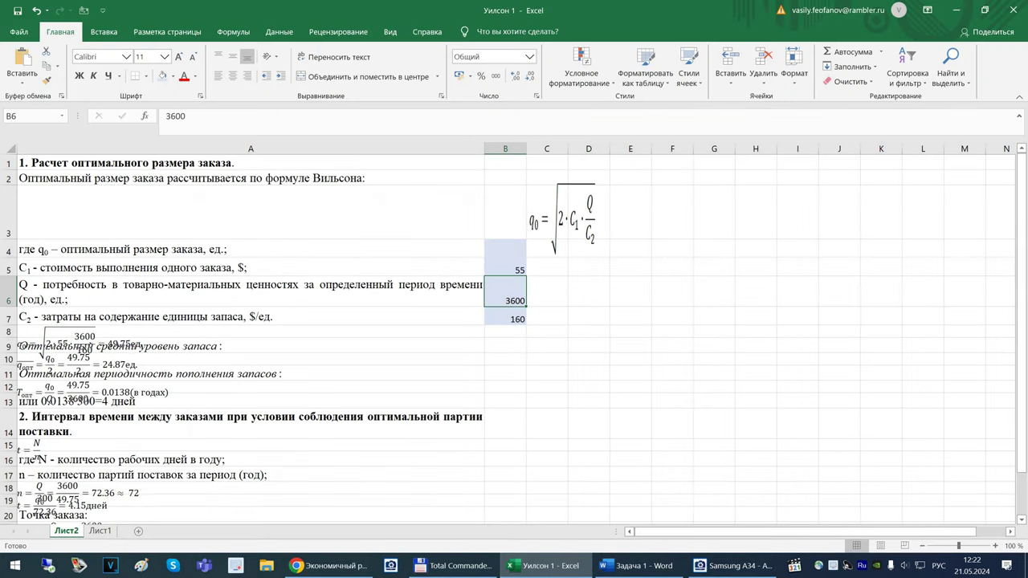
pyautogui.press('BackSpace')
pyautogui.hotkey('ctrl', 'v')
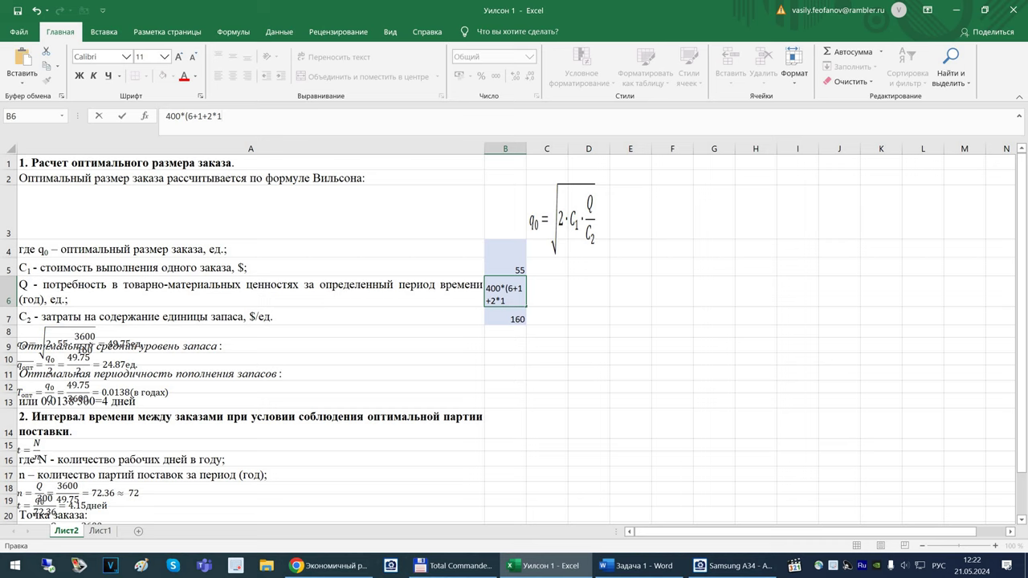
pyautogui.press('Home')
pyautogui.write('=')
pyautogui.press('End')
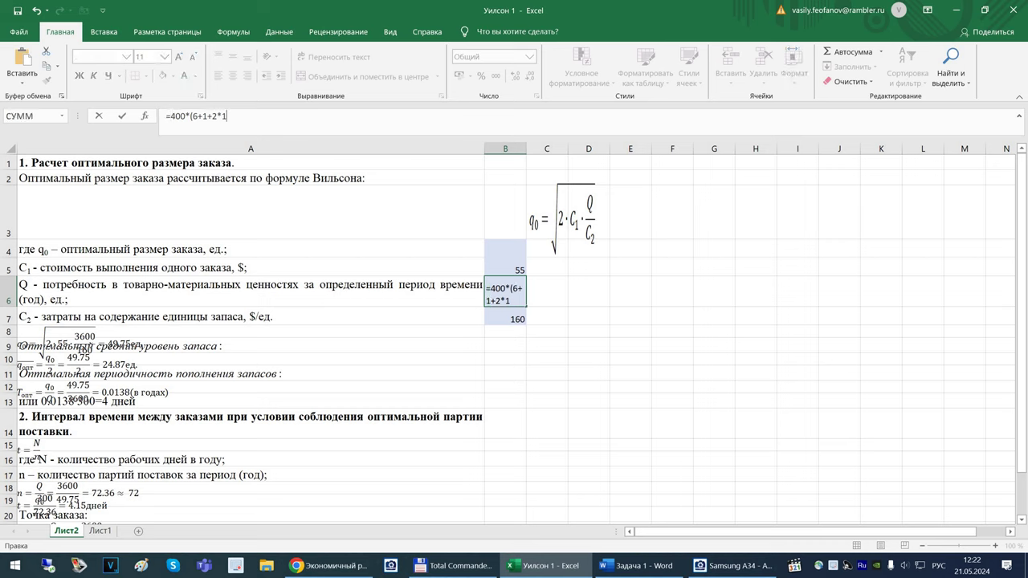
pyautogui.write(')')
pyautogui.press('Return')
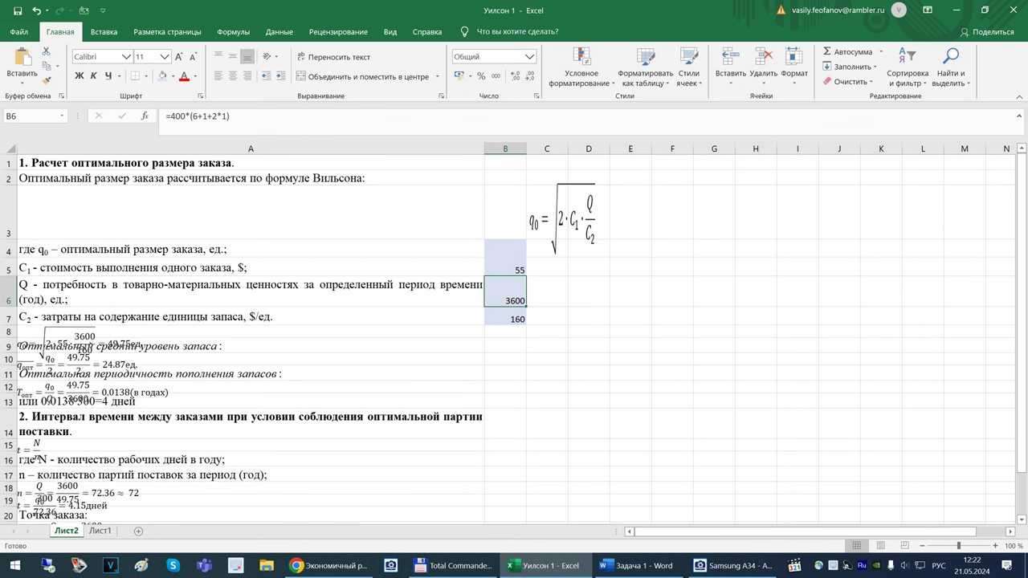
# Switch to the Word document and copy the ordering cost expression (50+5*1 from the task conditions
pyautogui.click(635, 566)
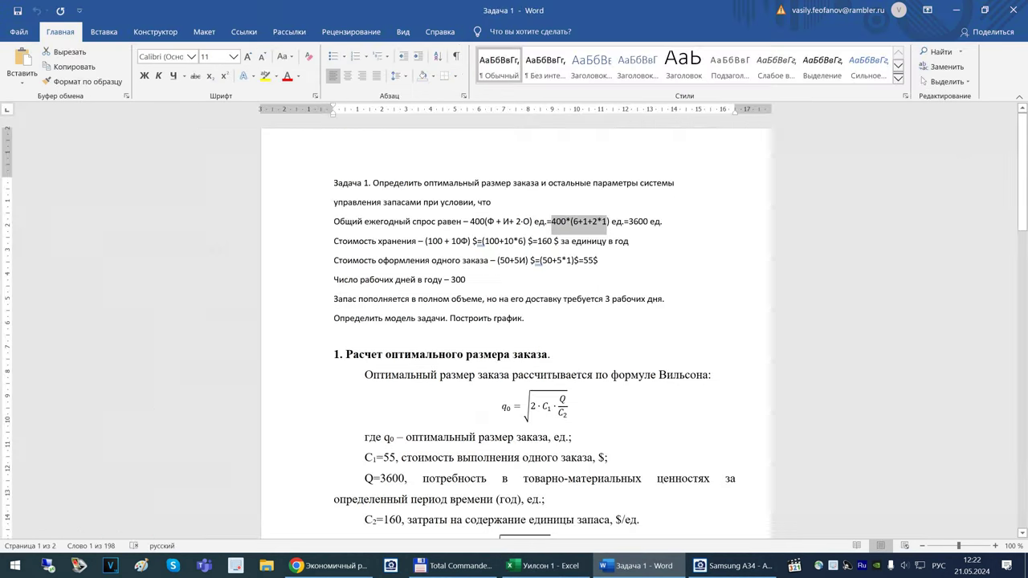
pyautogui.moveTo(530, 261)
pyautogui.mouseDown()
pyautogui.moveTo(583, 261)
pyautogui.moveTo(531, 261)
pyautogui.moveTo(540, 260)
pyautogui.mouseUp()
pyautogui.hotkey('ctrl', 'c')
pyautogui.click(572, 262)
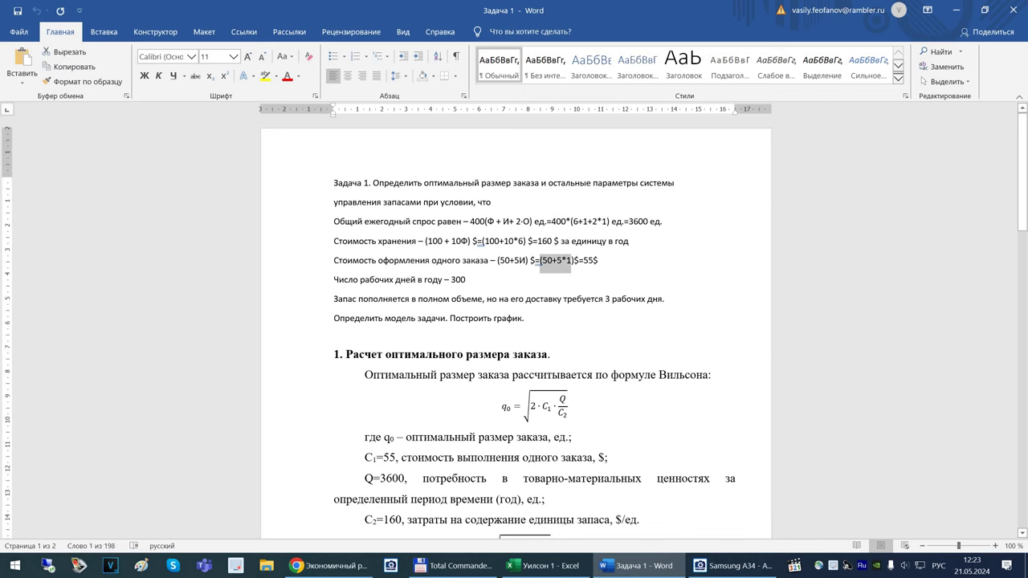
# Switch to Excel and replace the C1 value in cell B5 with a formula calculating 50+5*1
pyautogui.hotkey('alt', 'Tab')
pyautogui.moveTo(178, 116); pyautogui.dragTo(165, 116)
pyautogui.hotkey('ctrl', 'v')
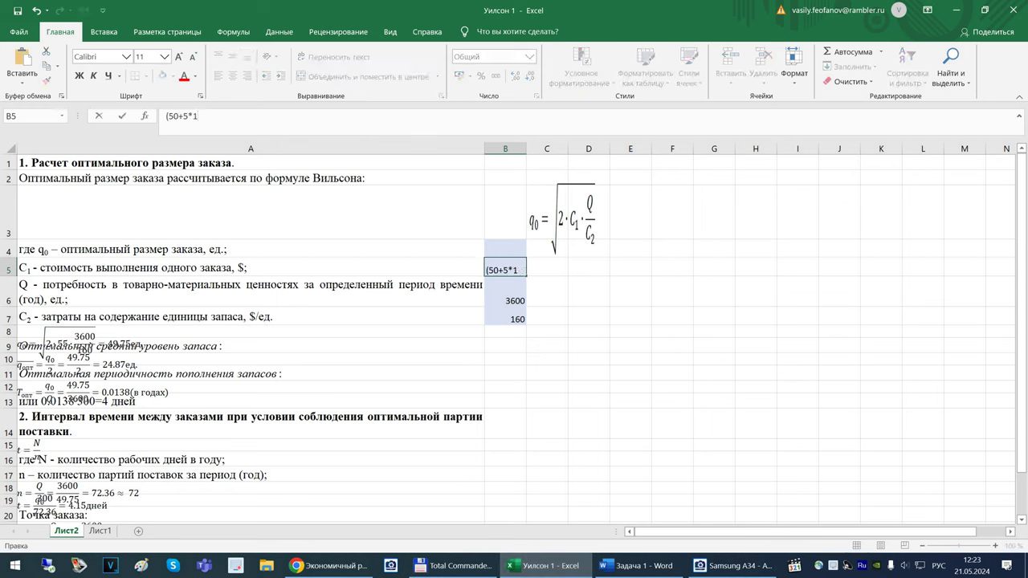
pyautogui.press('Home')
pyautogui.write('=')
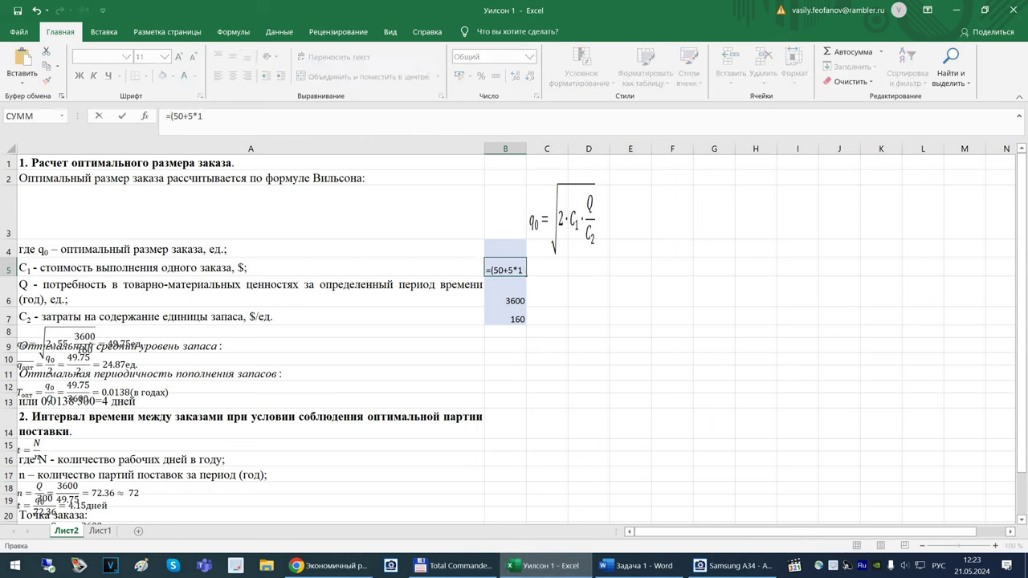
pyautogui.press('Left')
pyautogui.press('Left')
pyautogui.press('Left')
pyautogui.press('Return')
pyautogui.press('Return')
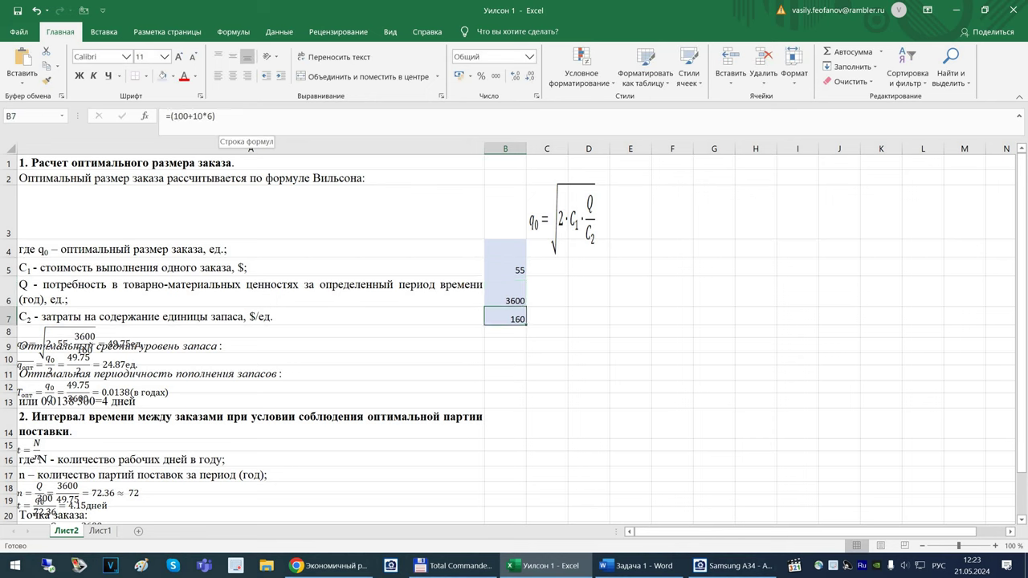
# Remove the parentheses from the C2 formula in cell B7 so it reads =100+10*6
pyautogui.click(225, 117)
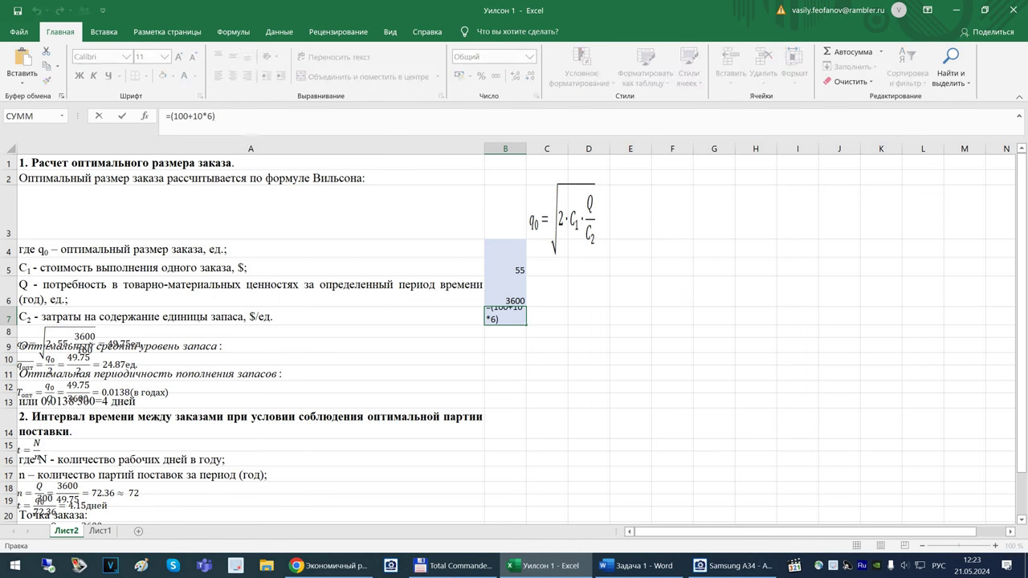
pyautogui.press('BackSpace')
pyautogui.click(174, 117)
pyautogui.press('BackSpace')
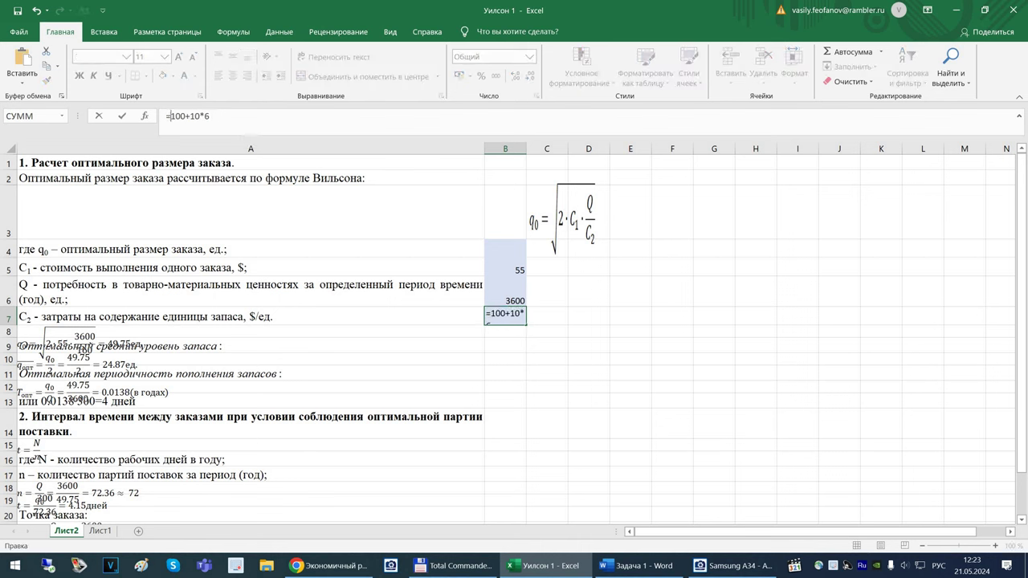
pyautogui.press('Return')
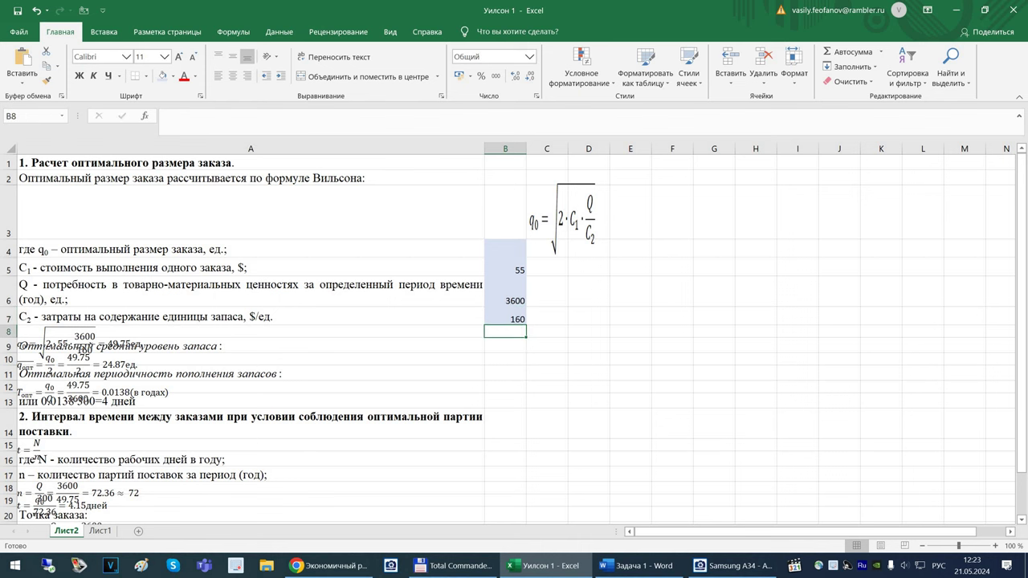
pyautogui.click(505, 249)
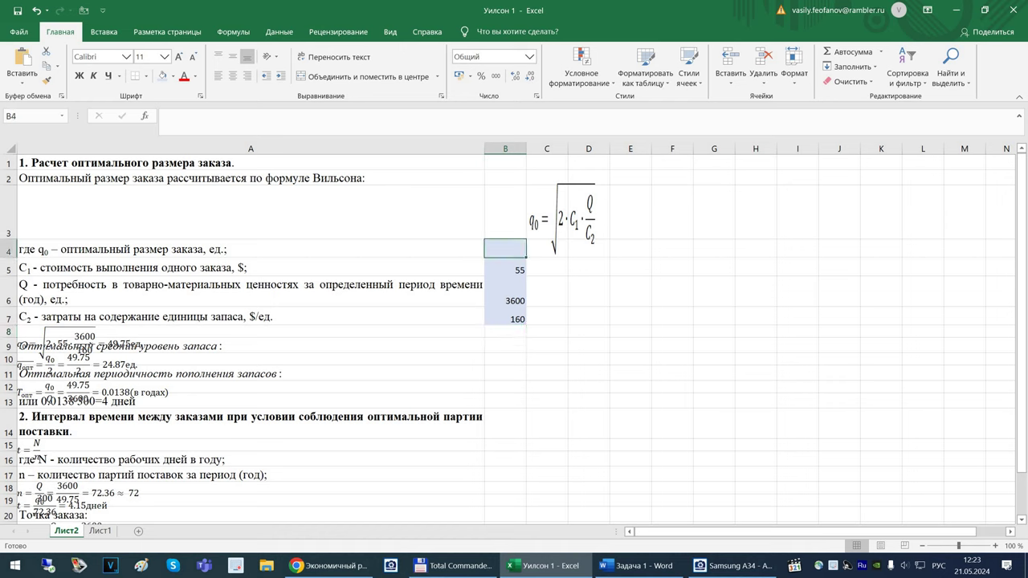
pyautogui.click(506, 212)
pyautogui.click(562, 216)
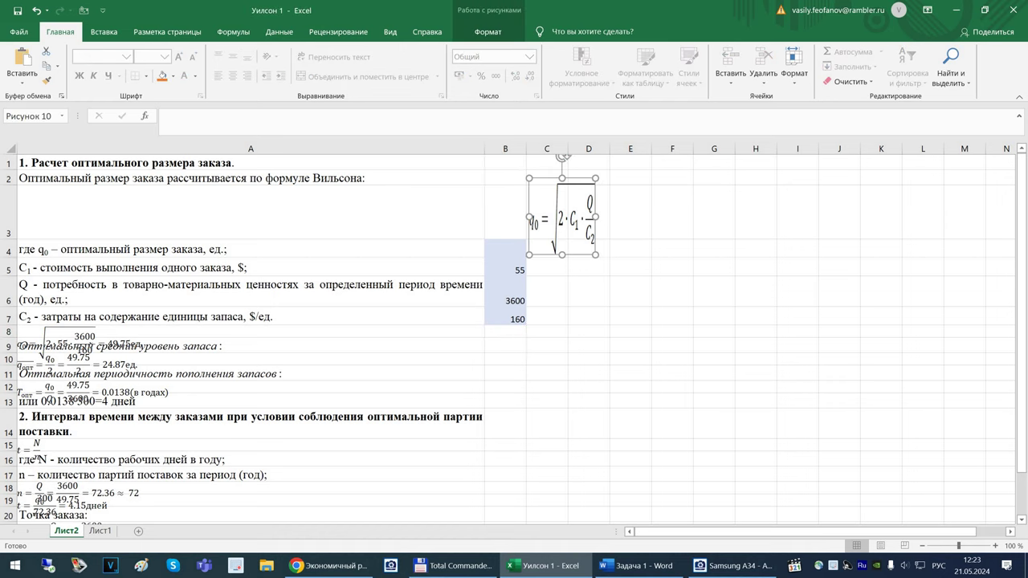
pyautogui.click(506, 212)
pyautogui.click(562, 215)
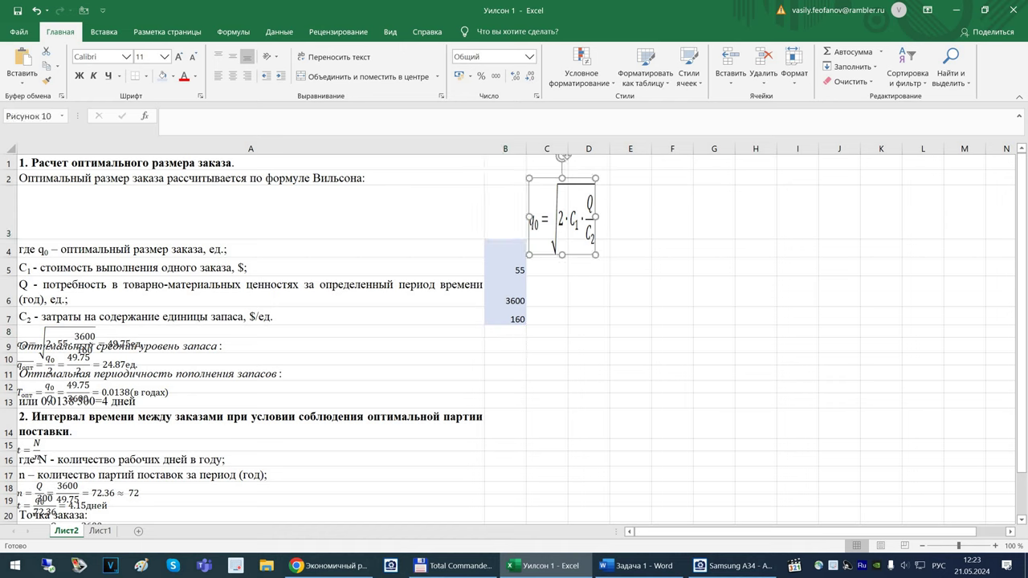
pyautogui.click(505, 213)
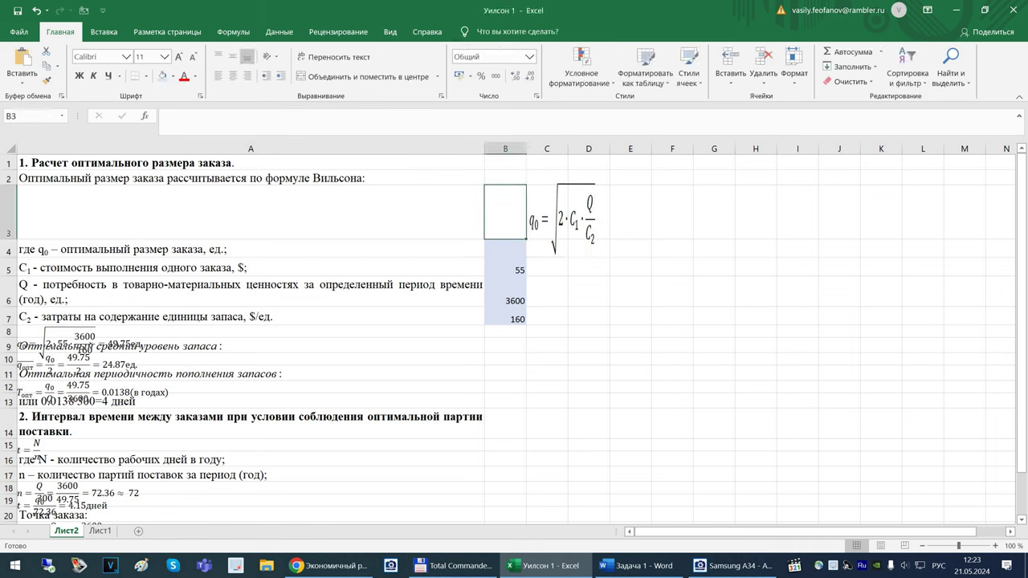
# Set the Wilson formula picture's height scale to 100 % and move the picture into cell A3
pyautogui.click(563, 216)
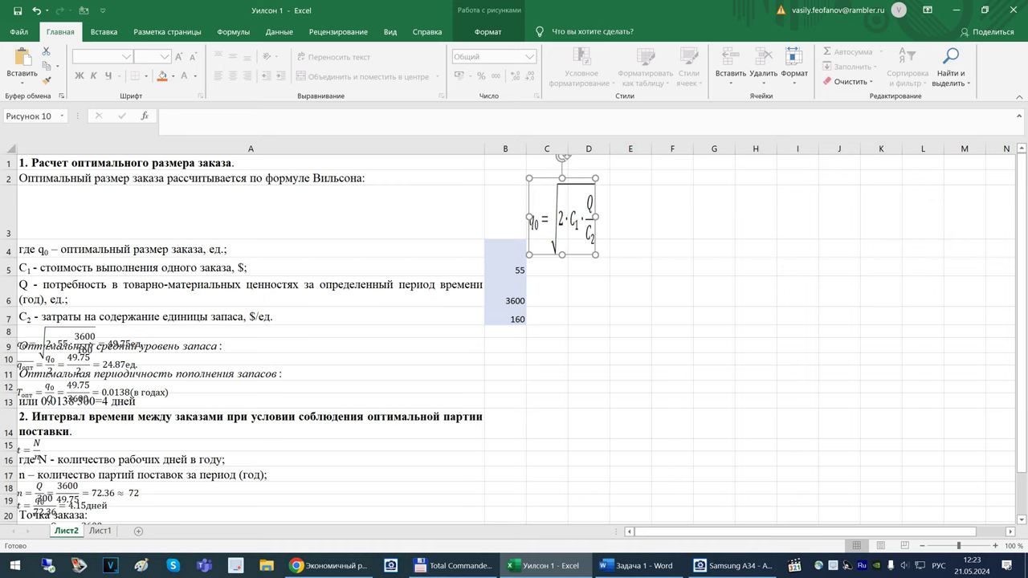
pyautogui.moveTo(562, 255); pyautogui.dragTo(562, 233)
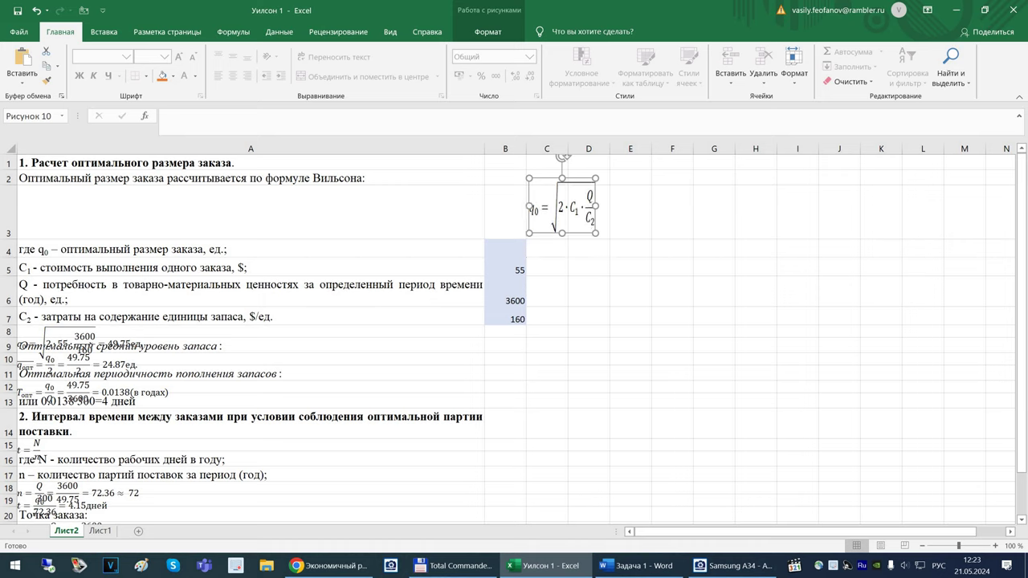
pyautogui.rightClick(561, 216)
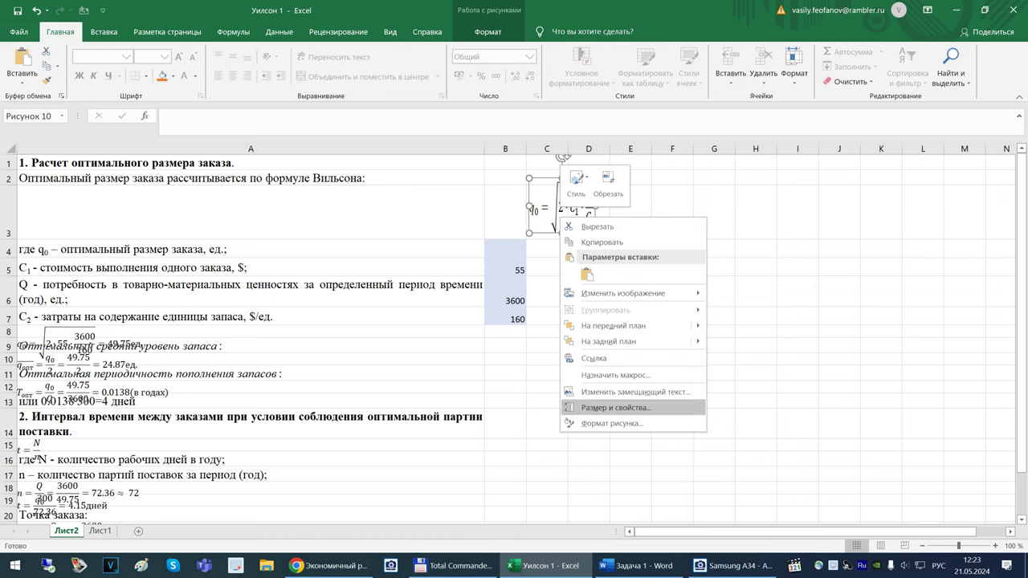
pyautogui.press('Return')
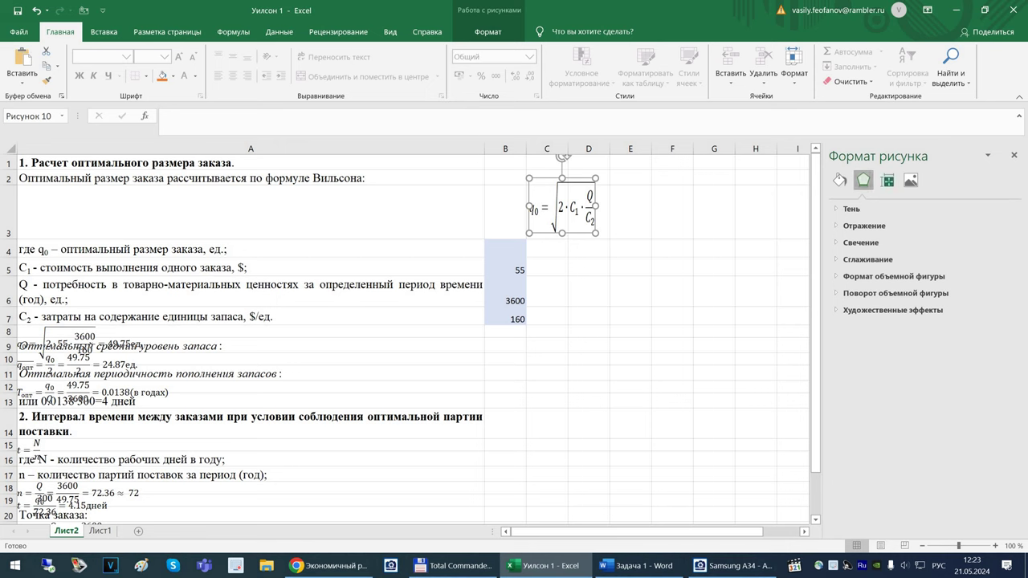
pyautogui.click(888, 180)
pyautogui.click(857, 209)
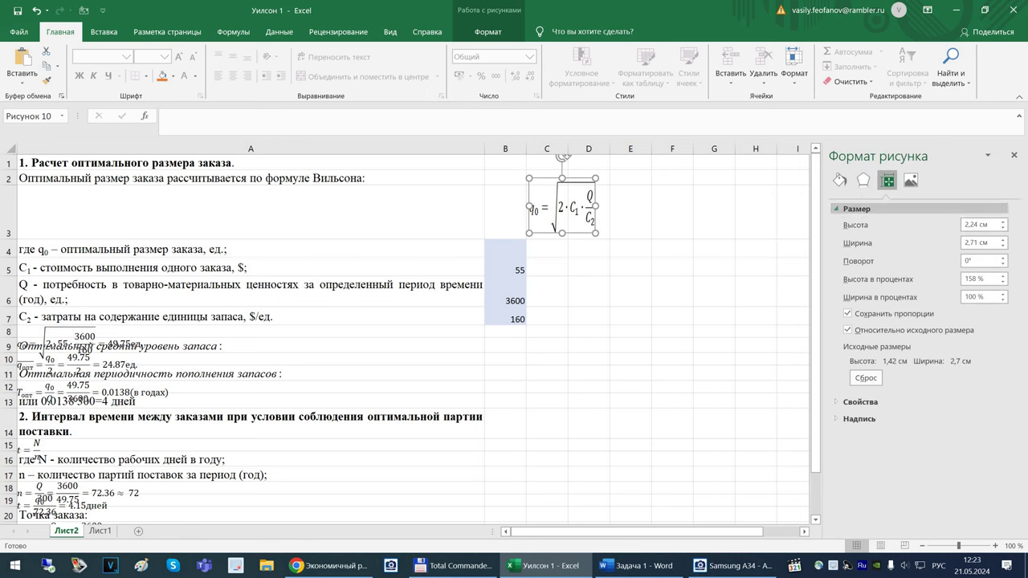
pyautogui.doubleClick(971, 278)
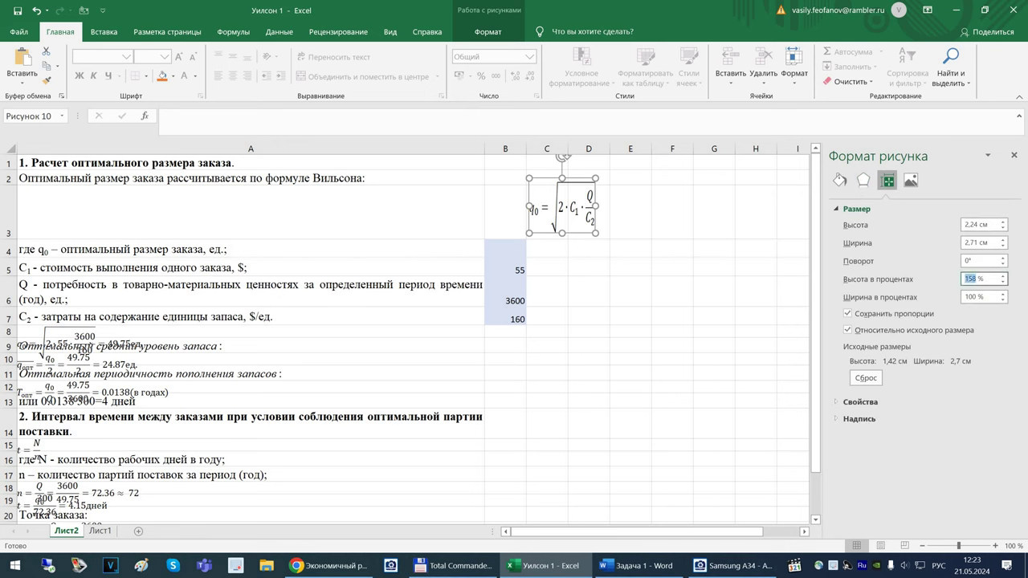
pyautogui.write('100')
pyautogui.press('Return')
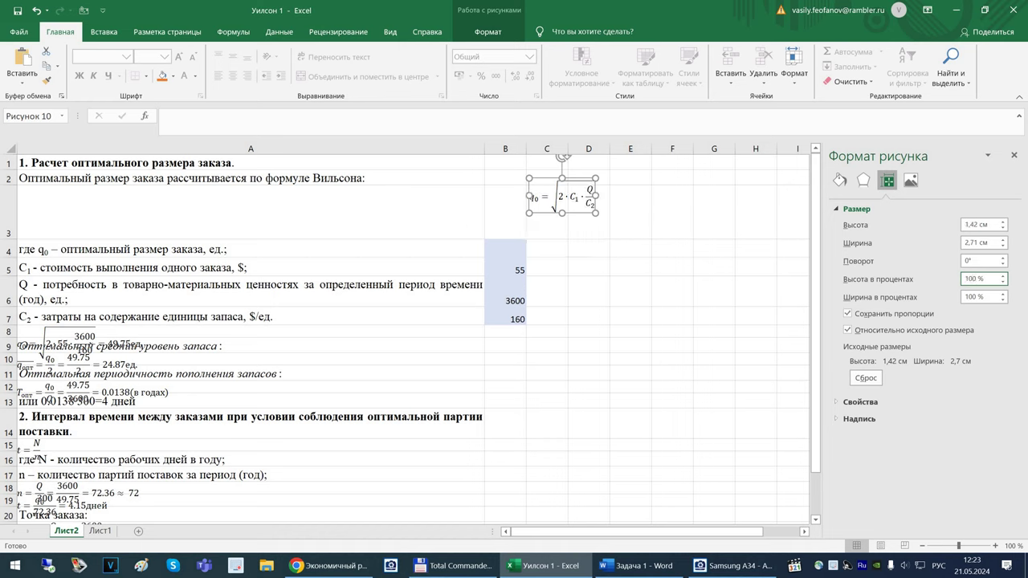
pyautogui.moveTo(562, 195); pyautogui.dragTo(55, 210)
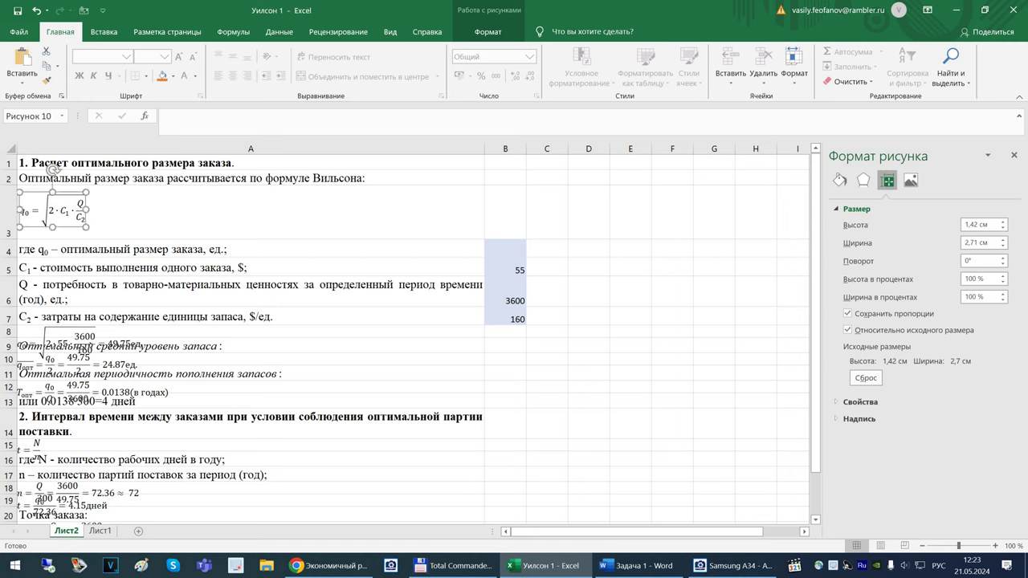
# Remove the blue fill from cell B4 by filling the empty, unshaded cell B3 down into it
pyautogui.click(84, 342)
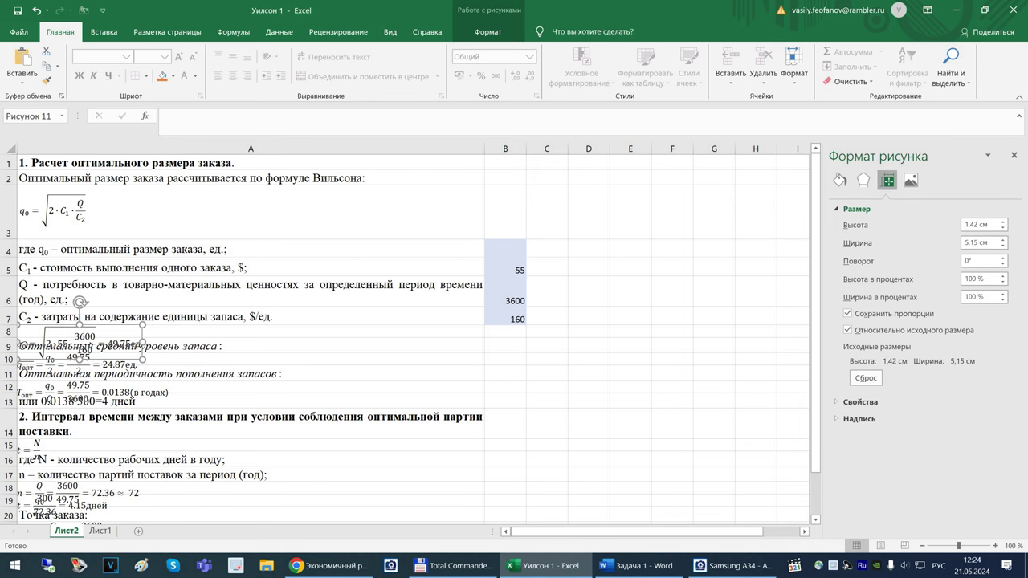
pyautogui.press('Escape')
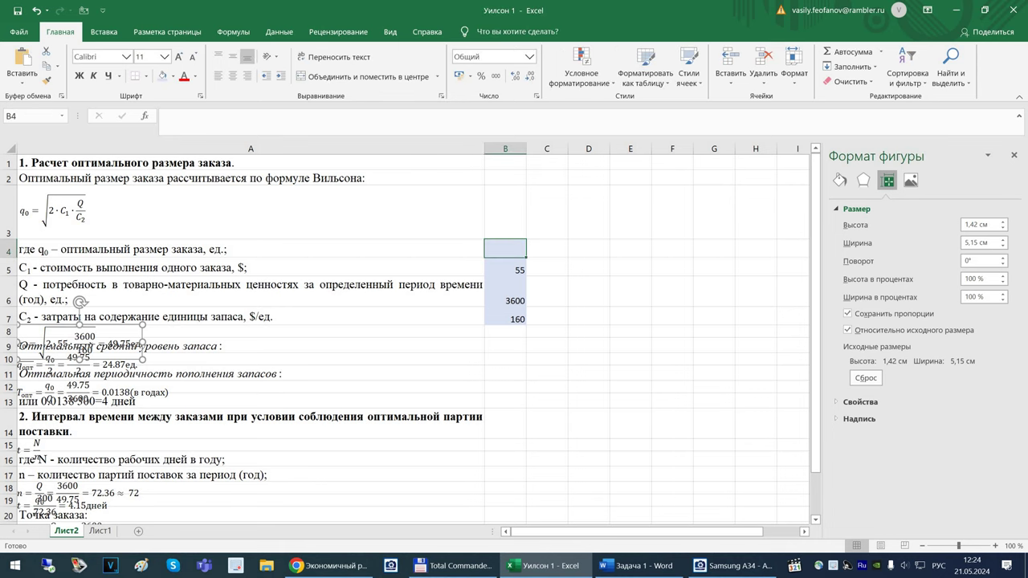
pyautogui.click(505, 213)
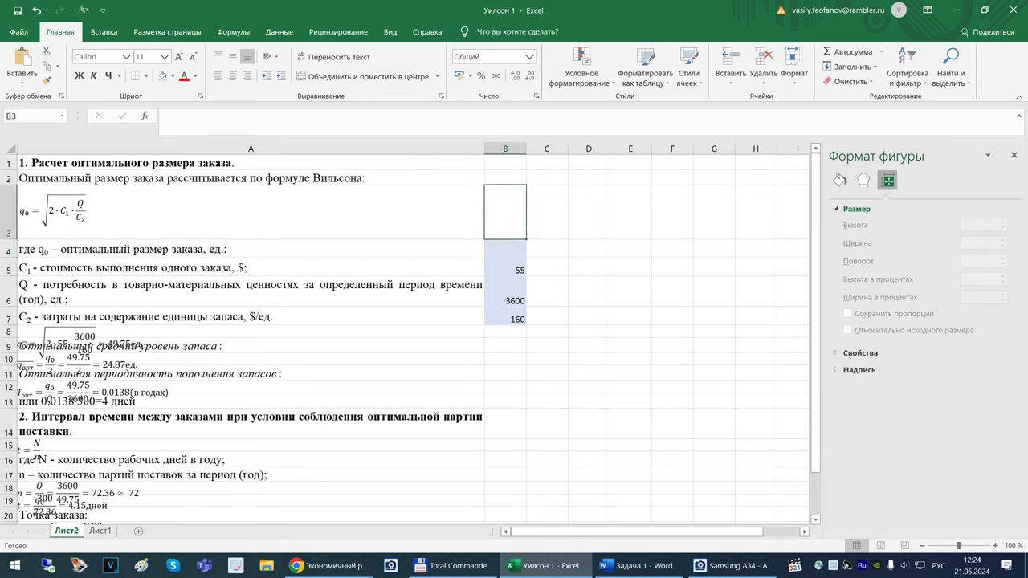
pyautogui.moveTo(527, 238); pyautogui.dragTo(521, 255)
# Increase row 8's height and fit the q0 calculation picture inside cell A8, clear of the text below
pyautogui.click(250, 345)
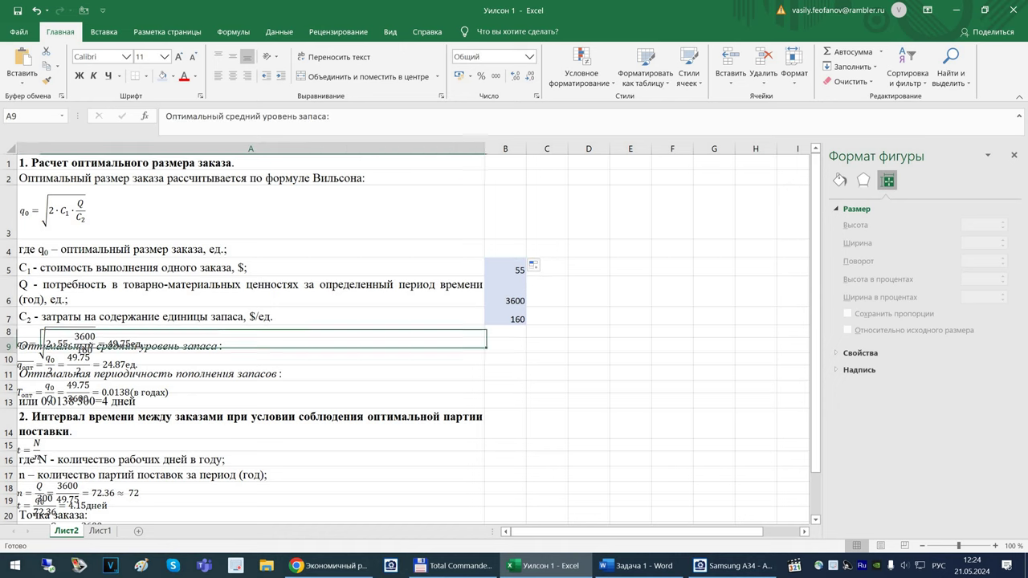
pyautogui.click(85, 341)
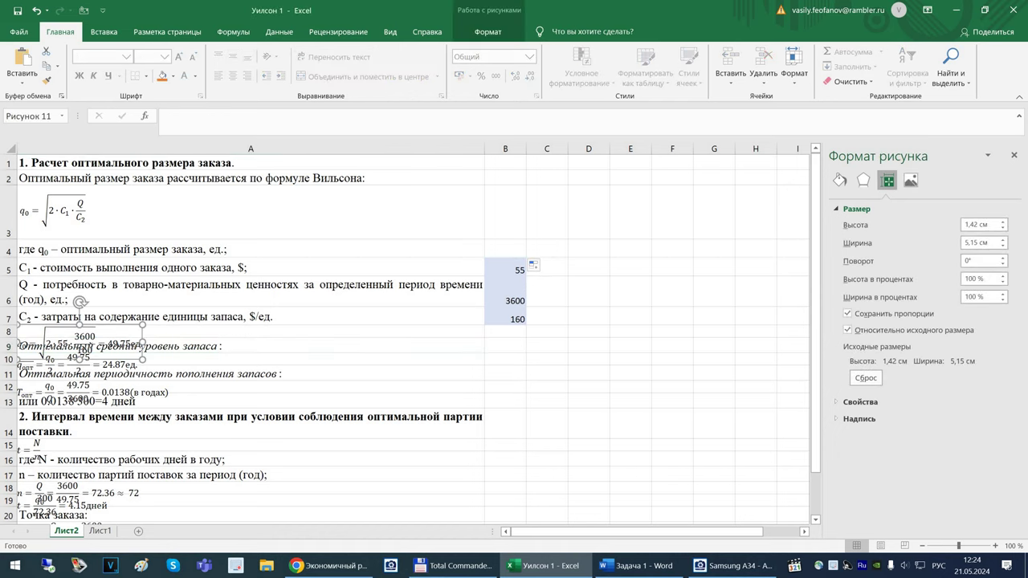
pyautogui.moveTo(76, 342); pyautogui.dragTo(567, 308)
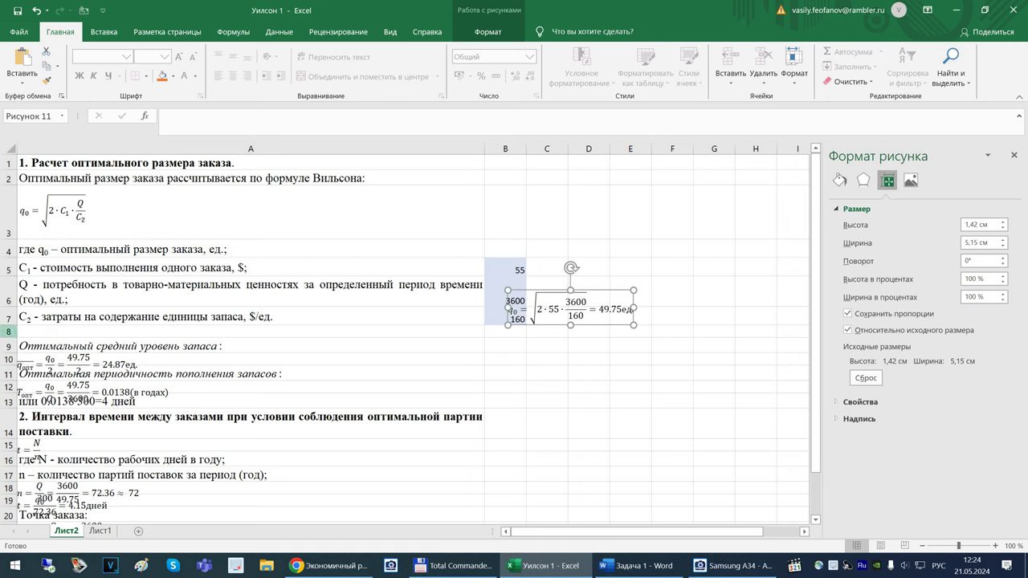
pyautogui.moveTo(9, 339); pyautogui.dragTo(9, 371)
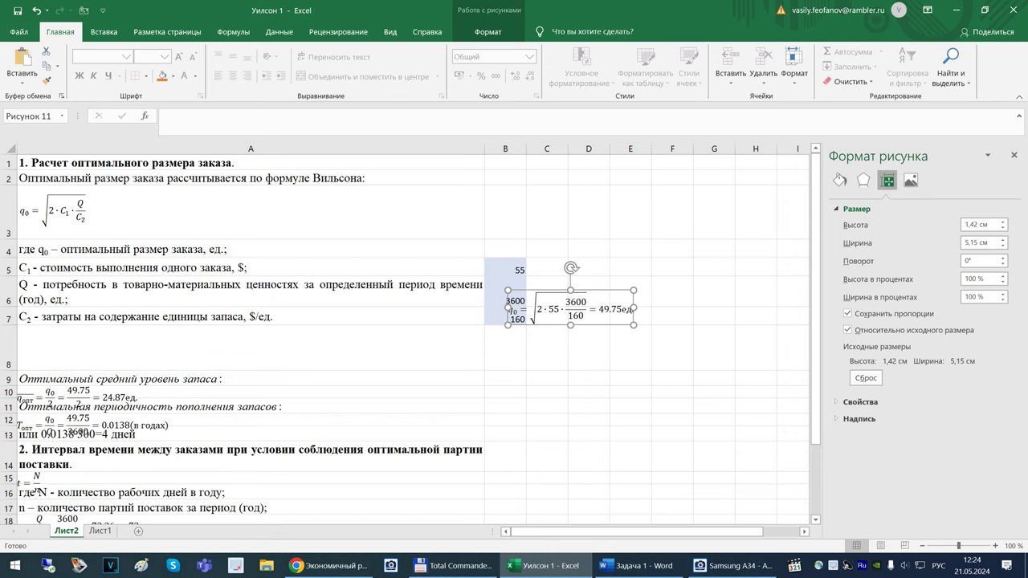
pyautogui.moveTo(568, 308); pyautogui.dragTo(77, 351)
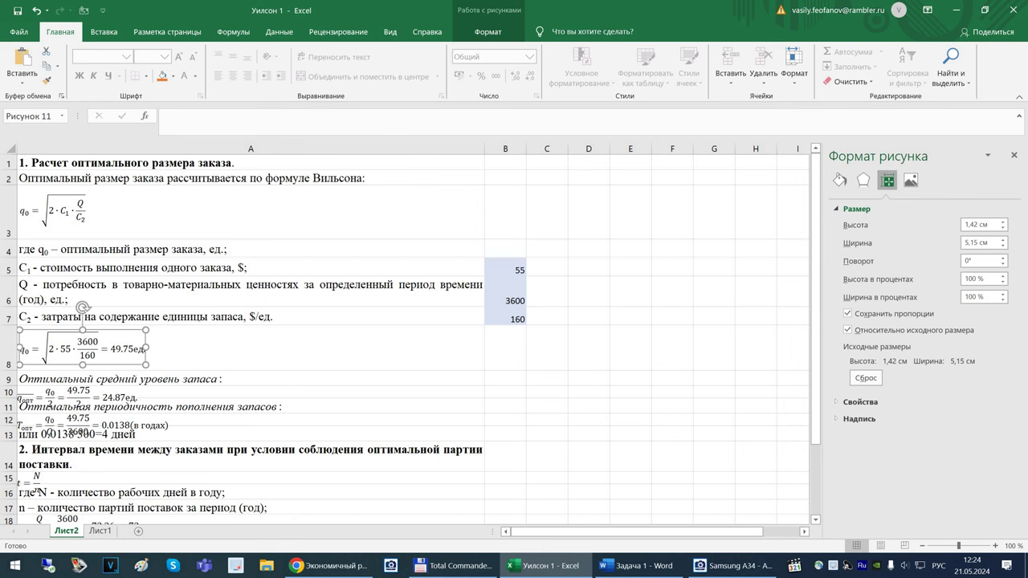
# Start the optimal order size formula in cell B8 as a square root with empty parentheses, =()^(1/2)
pyautogui.click(505, 347)
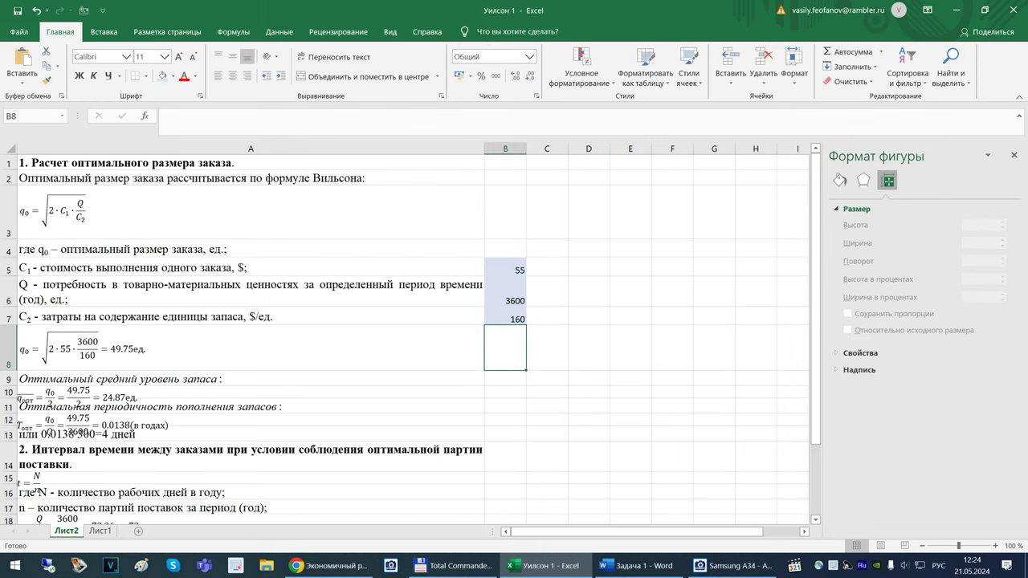
pyautogui.write('=')
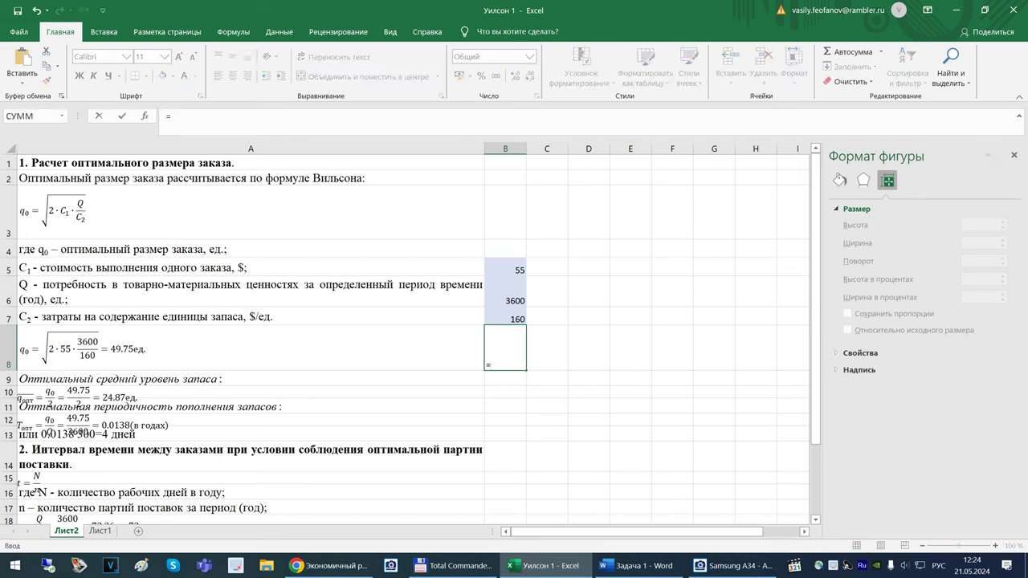
pyautogui.write('():')
pyautogui.press('BackSpace')
pyautogui.hotkey('alt', 'shift')
pyautogui.write('^(1/2')
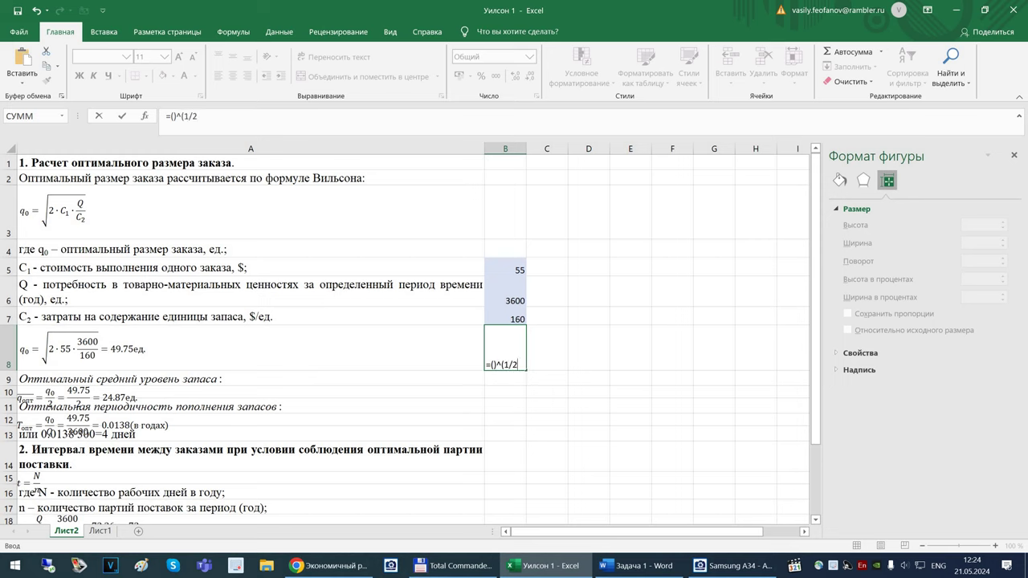
pyautogui.write(')')
# Fill in the radicand from the input cells so the B8 formula reads =(2*B5*B6/B7)^(1/2)
pyautogui.click(494, 365)
pyautogui.write('2')
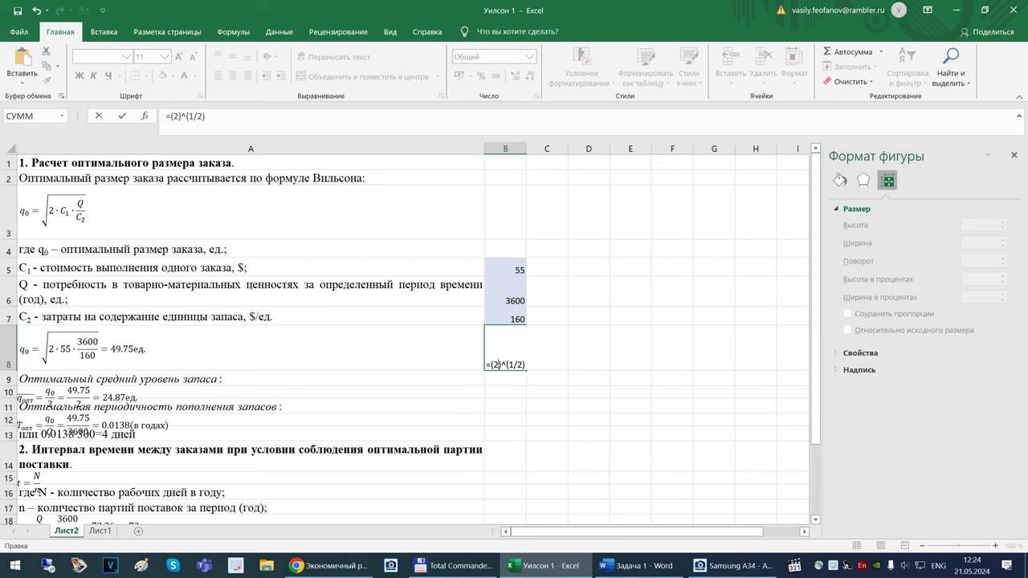
pyautogui.write('*')
pyautogui.click(504, 268)
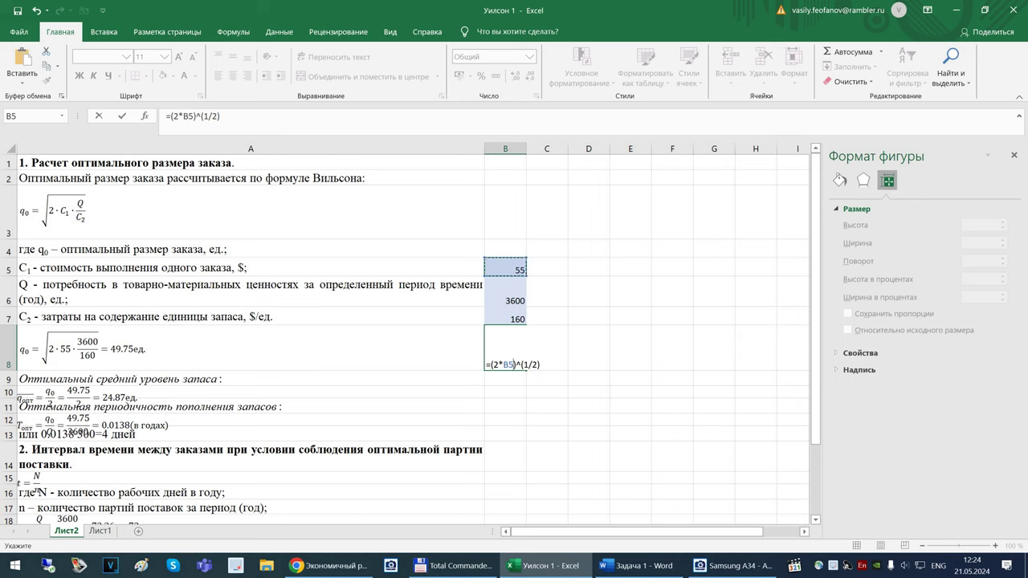
pyautogui.write('*')
pyautogui.click(504, 293)
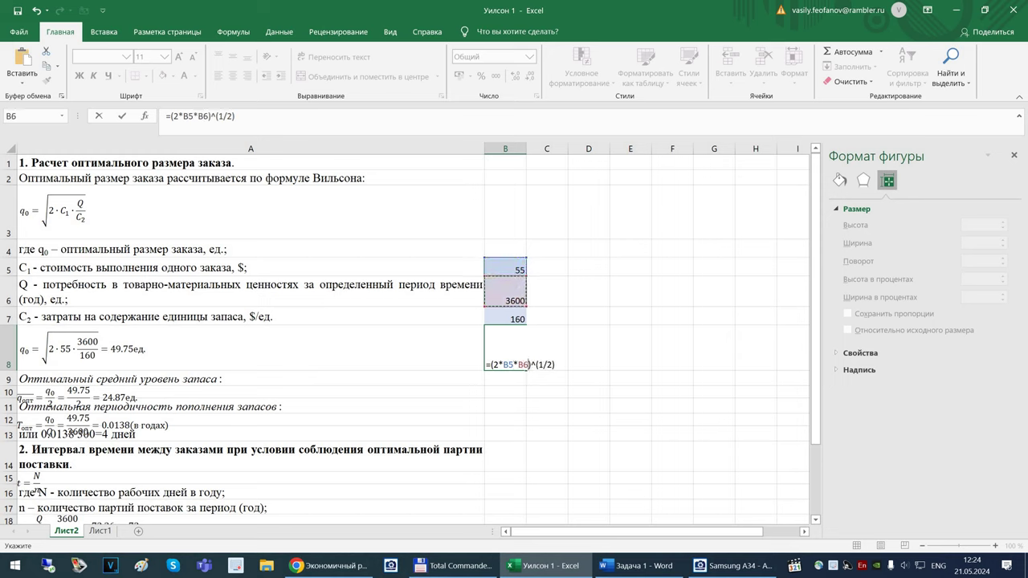
pyautogui.write('|')
pyautogui.press('BackSpace')
pyautogui.write('/')
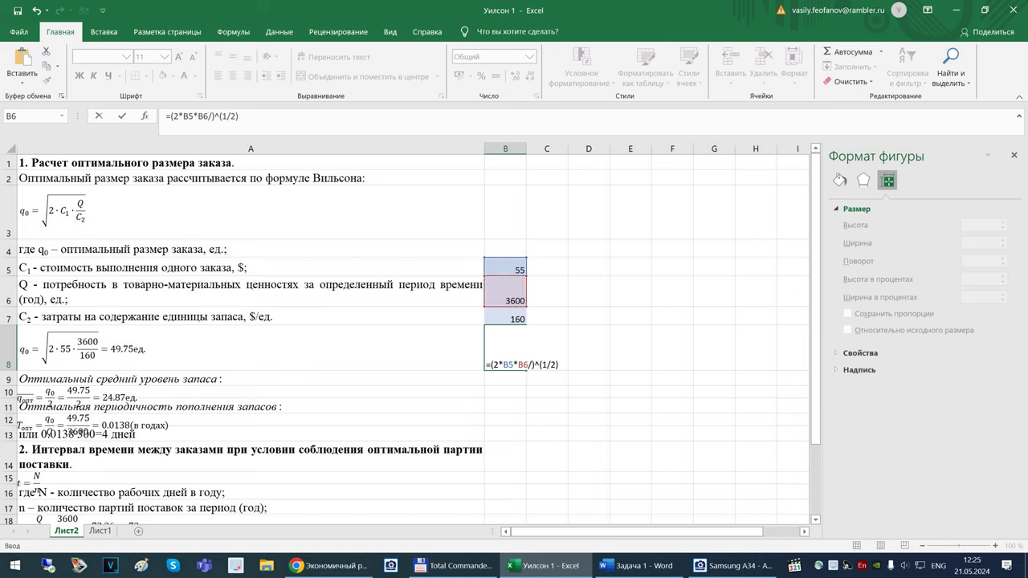
pyautogui.click(506, 316)
pyautogui.press('Return')
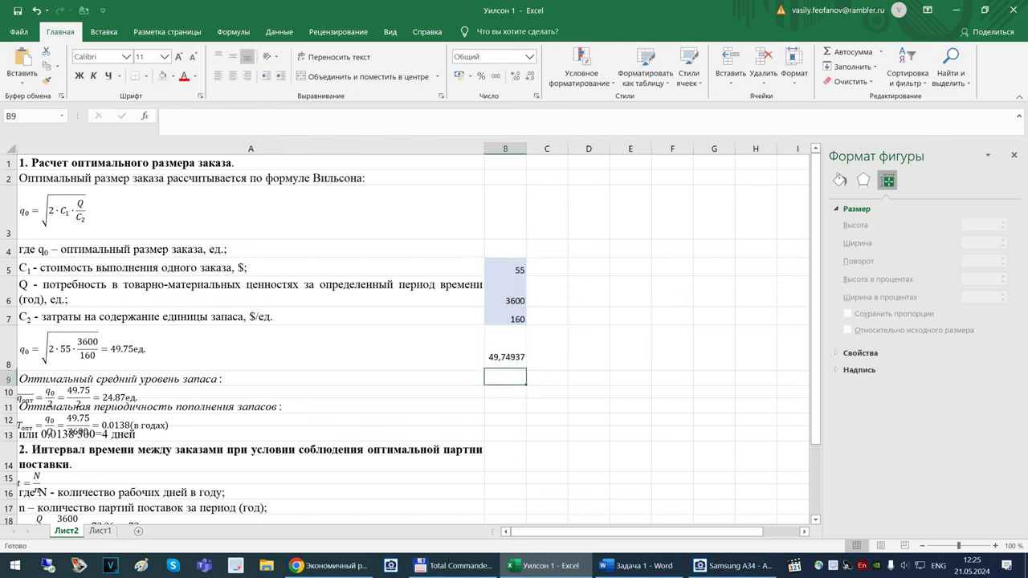
# Reduce the optimal order size in cell B8 to two decimal places
pyautogui.click(506, 349)
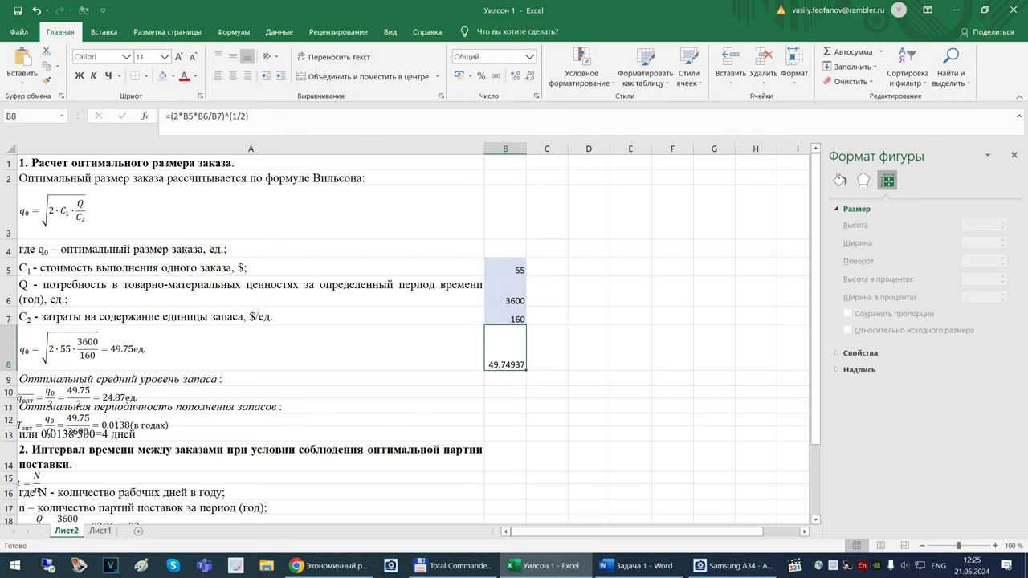
pyautogui.click(530, 76)
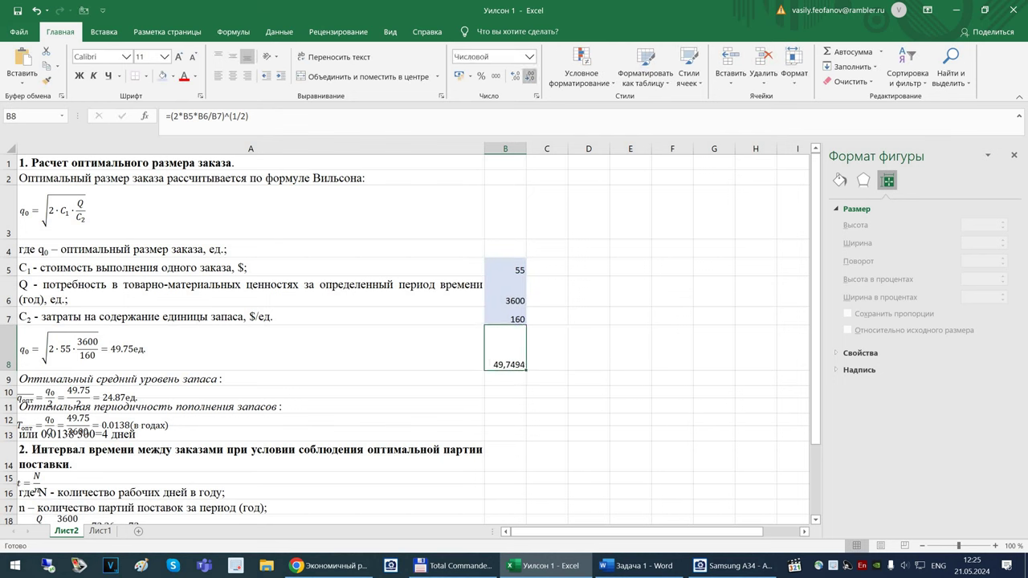
pyautogui.click(530, 76)
pyautogui.click(530, 75)
pyautogui.click(52, 210)
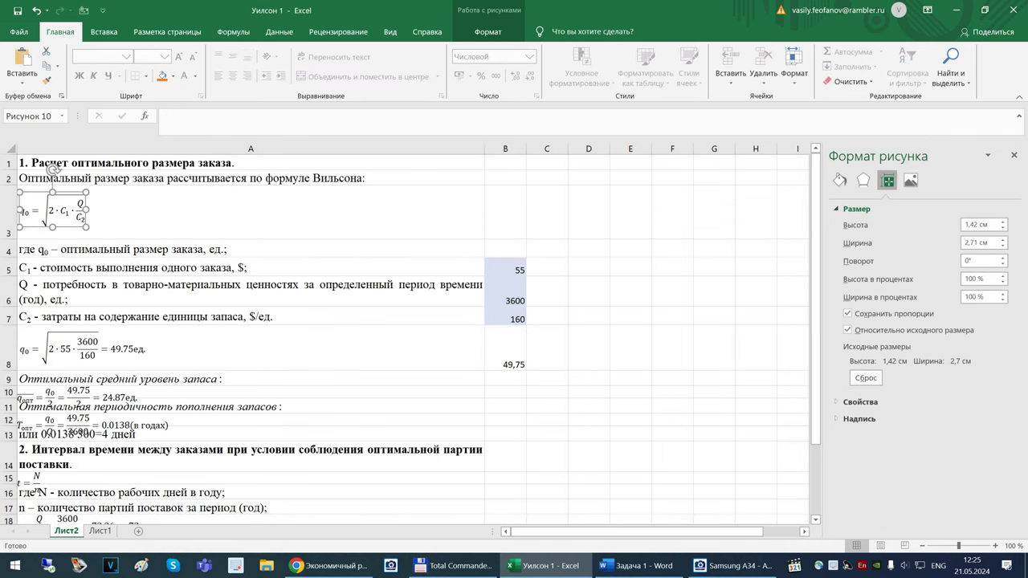
pyautogui.moveTo(9, 240); pyautogui.dragTo(10, 226)
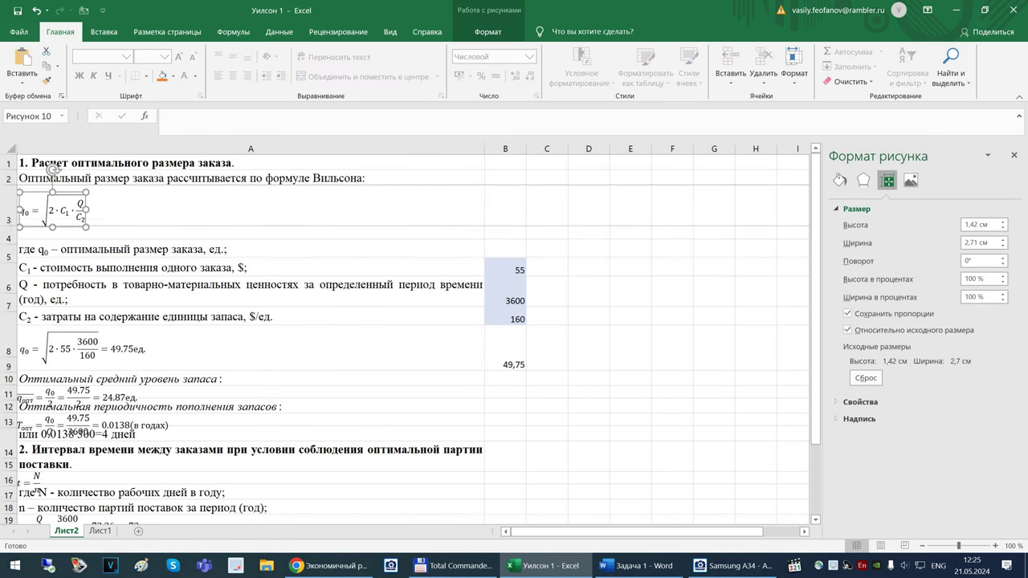
pyautogui.click(37, 11)
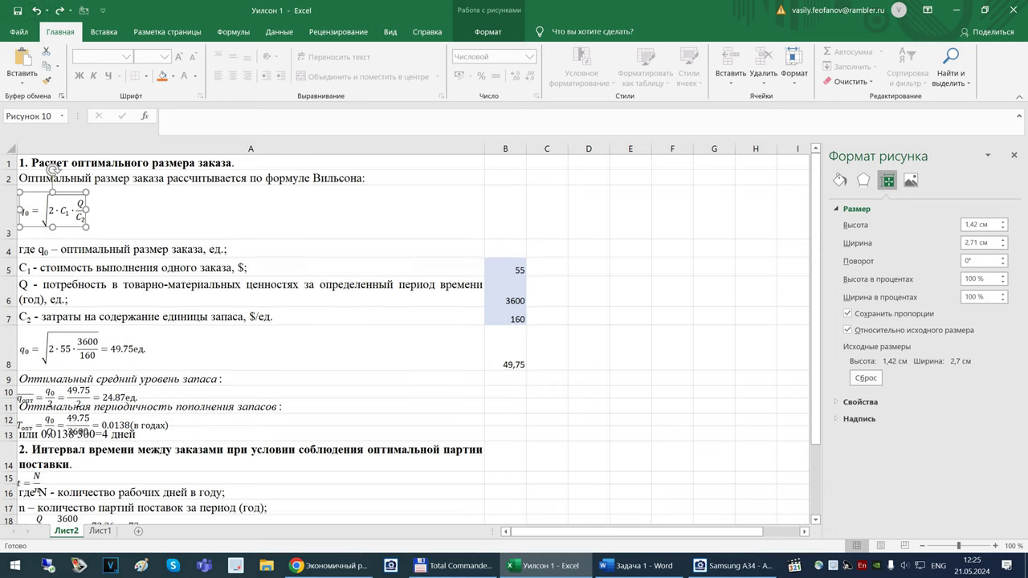
# Move the Wilson formula picture aside, reduce row 3's height to fit it, and return the picture to cell A3
pyautogui.click(241, 212)
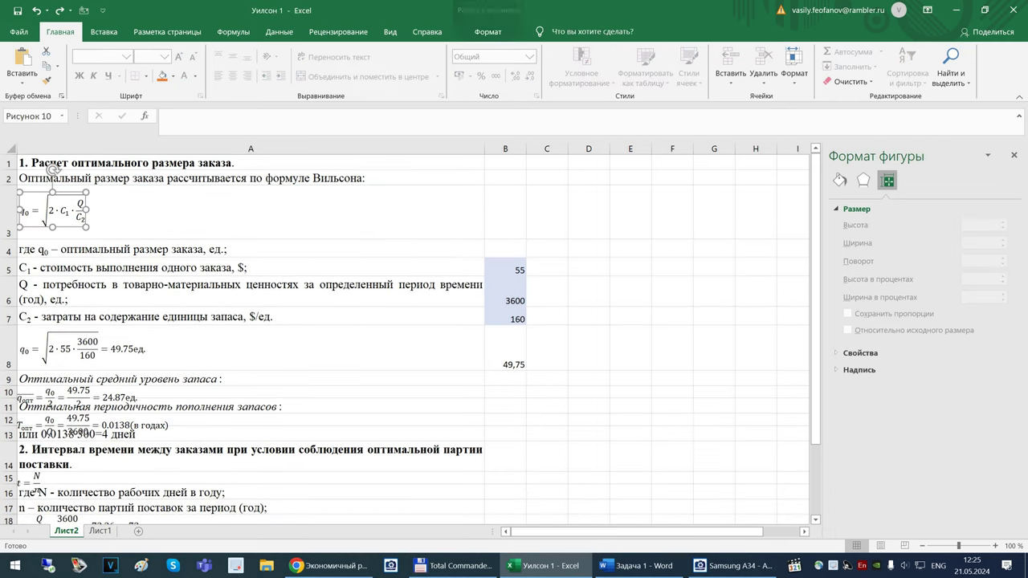
pyautogui.click(53, 211)
pyautogui.moveTo(52, 210); pyautogui.dragTo(593, 286)
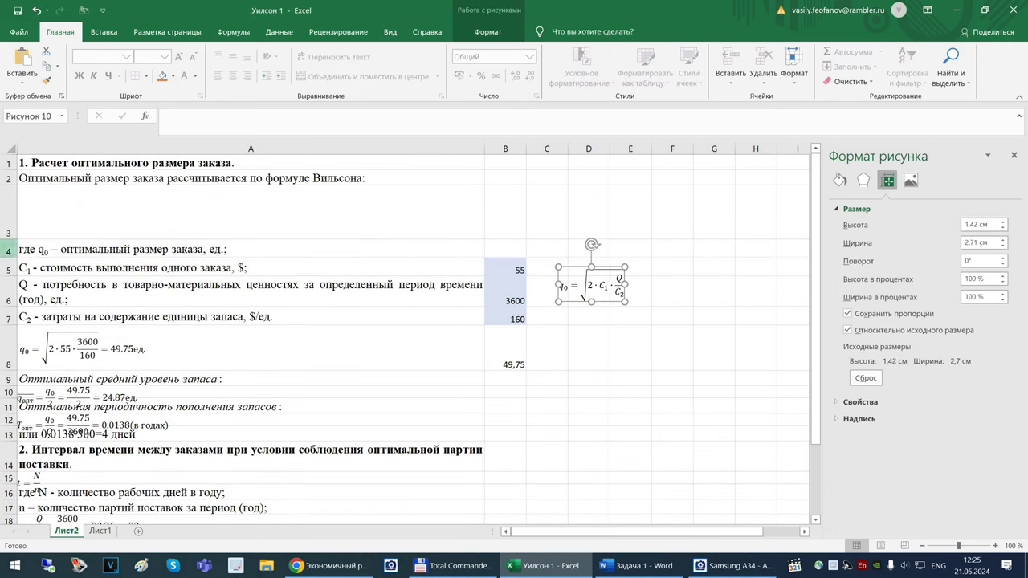
pyautogui.moveTo(9, 239); pyautogui.dragTo(8, 225)
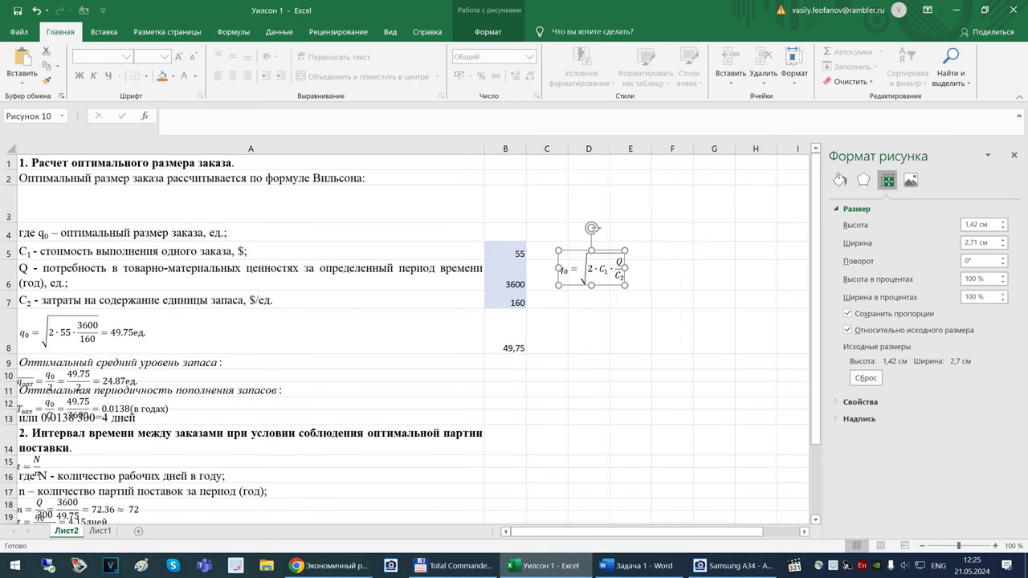
pyautogui.moveTo(591, 269); pyautogui.dragTo(53, 201)
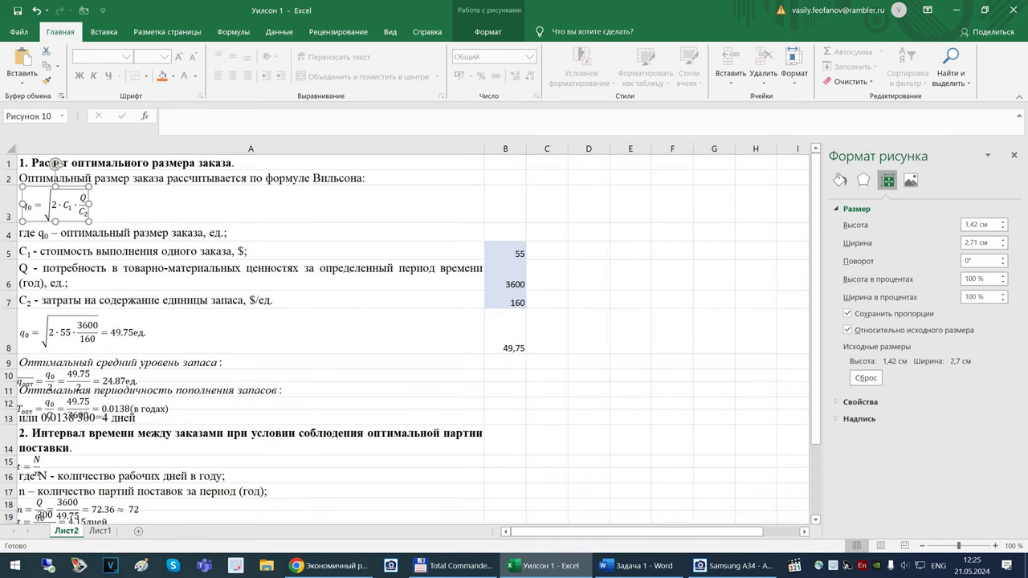
# Move the average stock level formula picture aside, make row 10 taller, and place the picture back in cell A10
pyautogui.click(77, 376)
pyautogui.moveTo(77, 376); pyautogui.dragTo(608, 332)
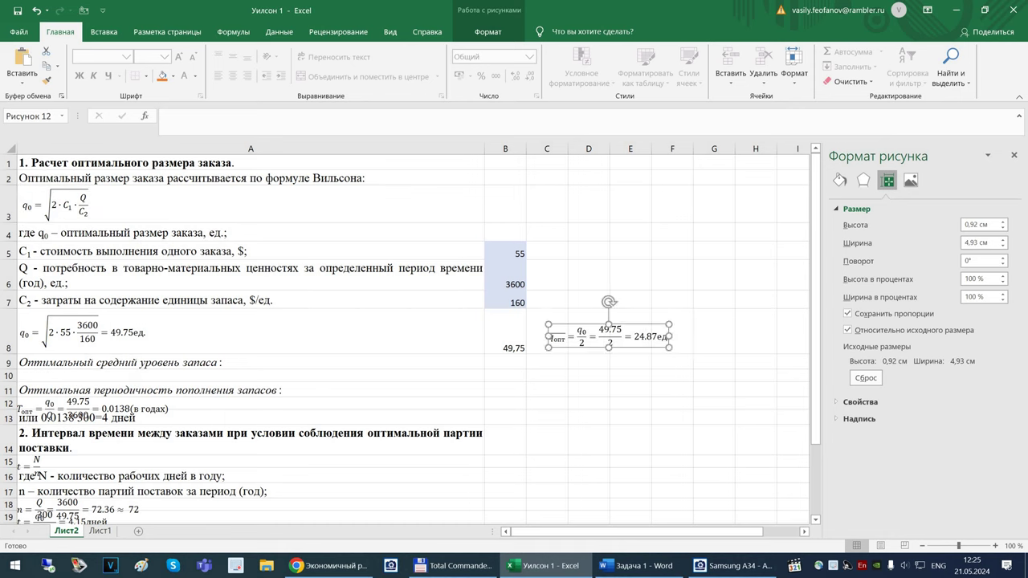
pyautogui.moveTo(10, 383); pyautogui.dragTo(10, 397)
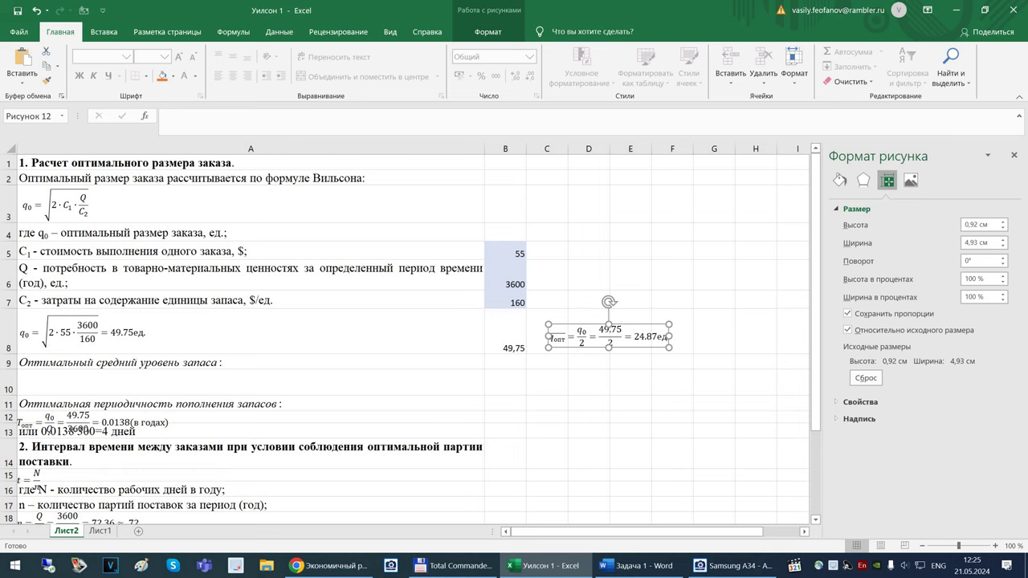
pyautogui.moveTo(608, 335); pyautogui.dragTo(83, 381)
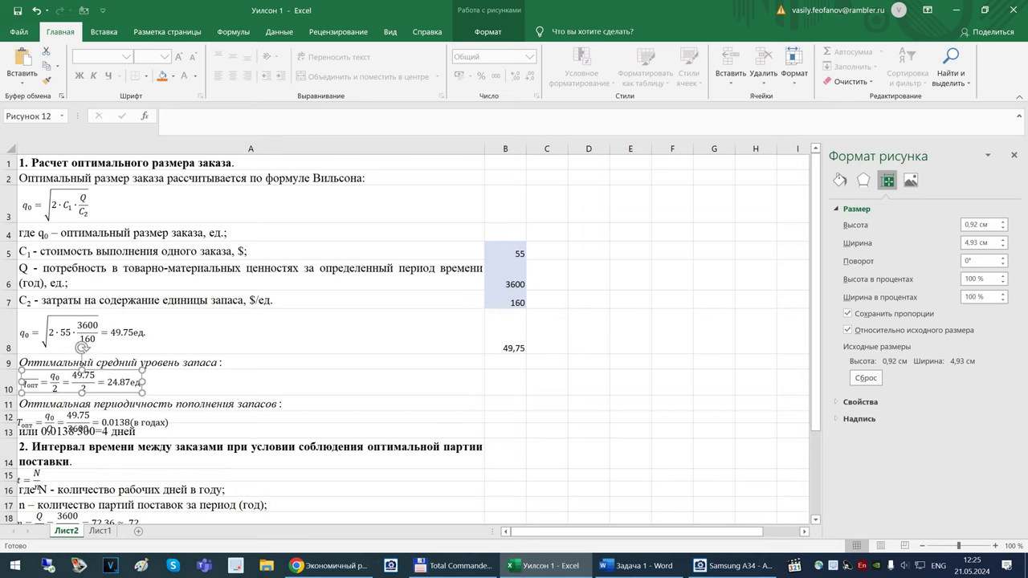
# Calculate the optimal average stock level in cell B10 with the formula =B8/2
pyautogui.click(505, 383)
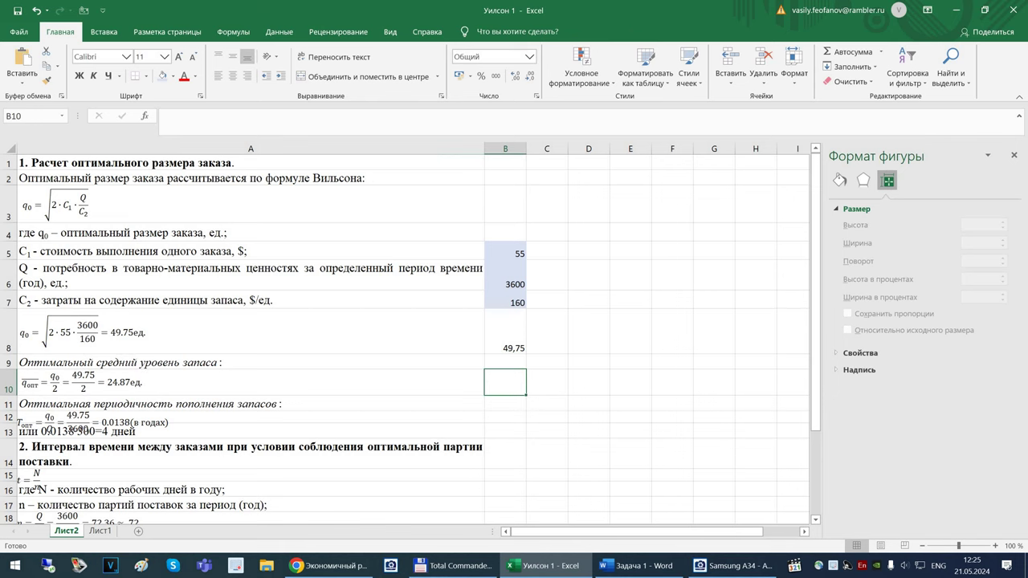
pyautogui.write('=')
pyautogui.click(505, 332)
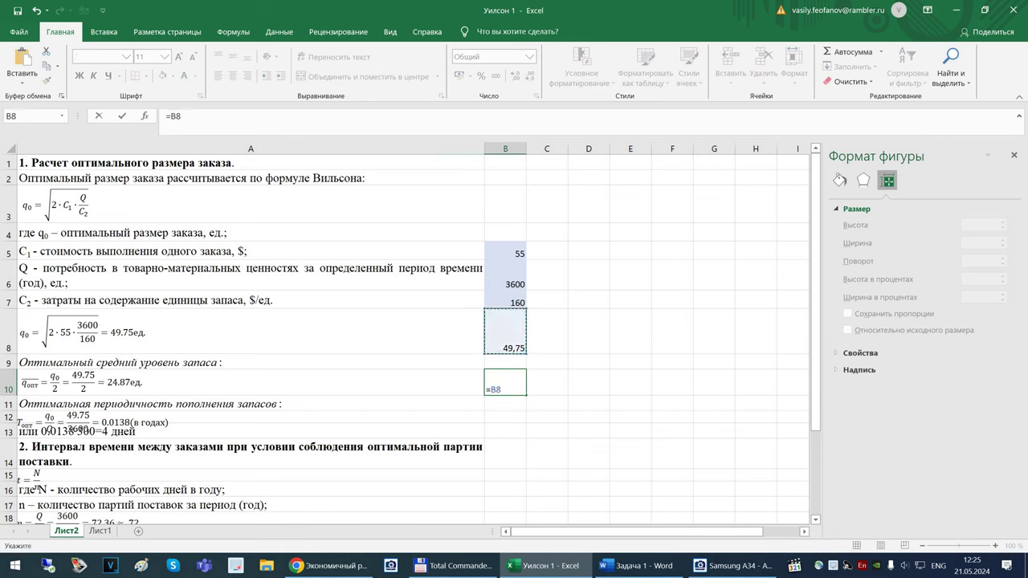
pyautogui.write('|/2')
pyautogui.press('Return')
# Show the average stock level in cell B10 with two decimal places
pyautogui.click(505, 384)
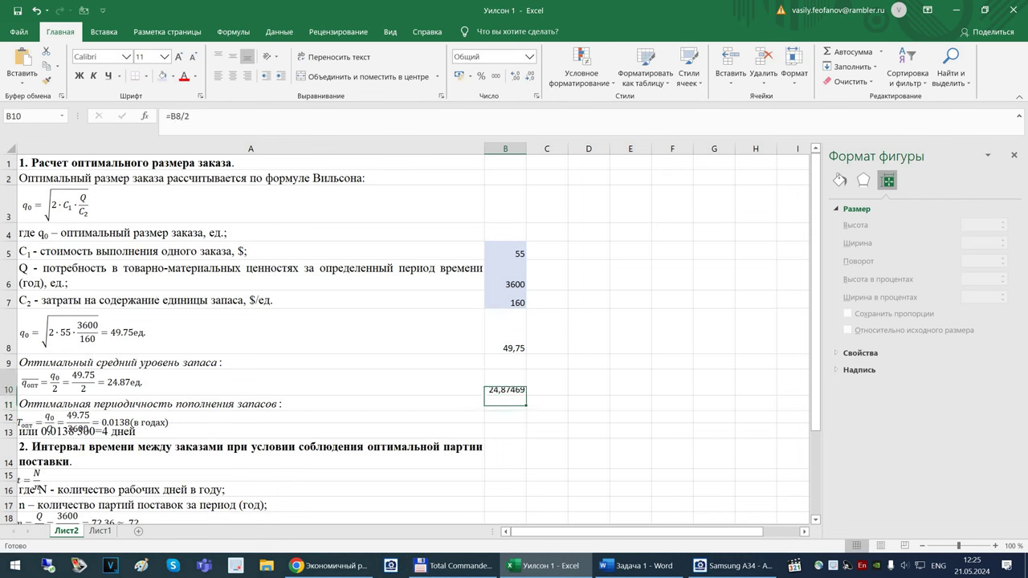
pyautogui.click(529, 75)
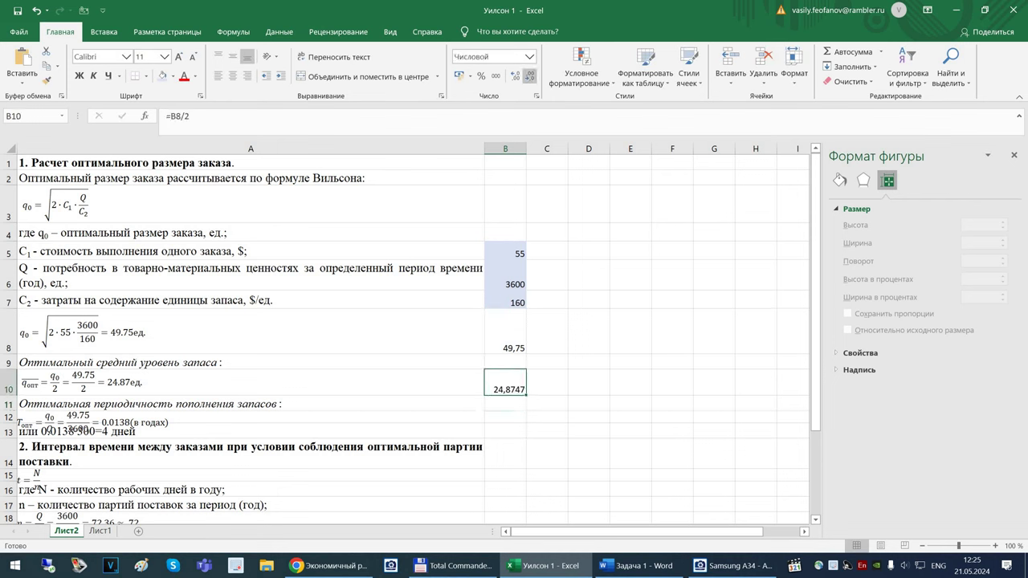
pyautogui.click(530, 75)
pyautogui.click(530, 76)
# Move the replenishment period formula picture aside, make row 12 taller, and place the picture in cell A12
pyautogui.click(93, 423)
pyautogui.moveTo(93, 423); pyautogui.dragTo(113, 388)
pyautogui.moveTo(10, 424); pyautogui.dragTo(10, 440)
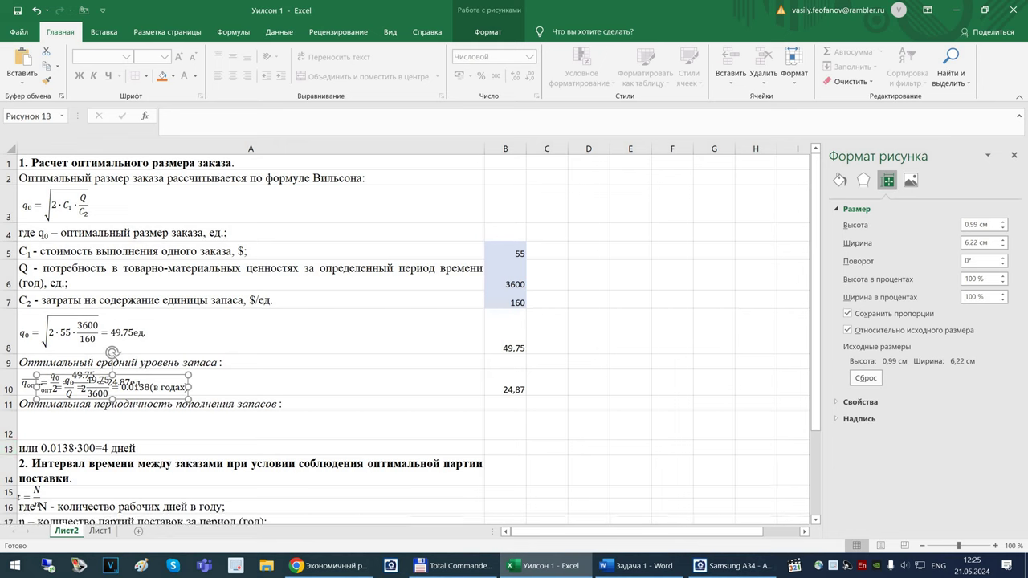
pyautogui.moveTo(112, 387); pyautogui.dragTo(97, 426)
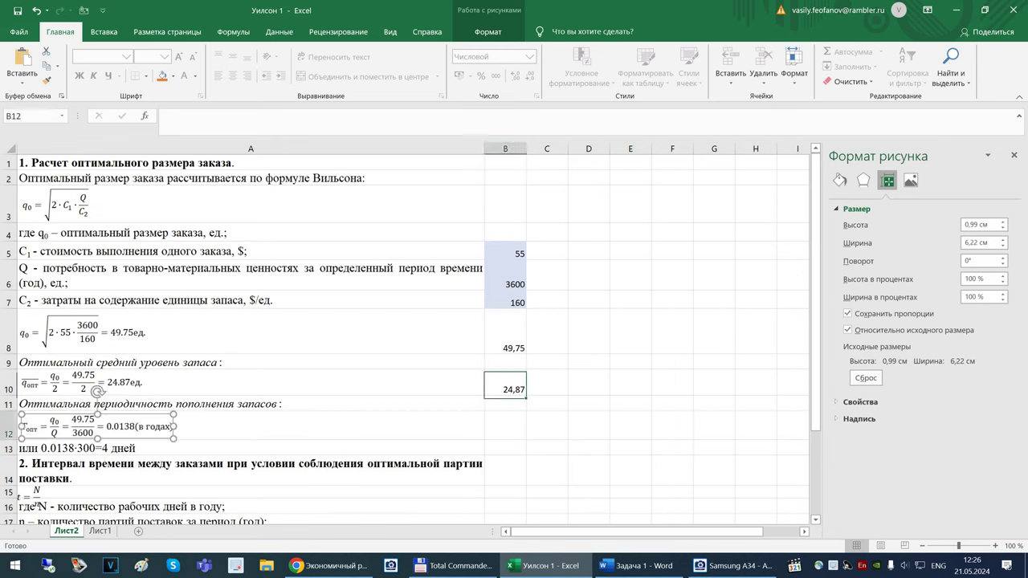
# Calculate the optimal replenishment period in years in cell B12 with the formula =B8/B6
pyautogui.click(505, 426)
pyautogui.write('=')
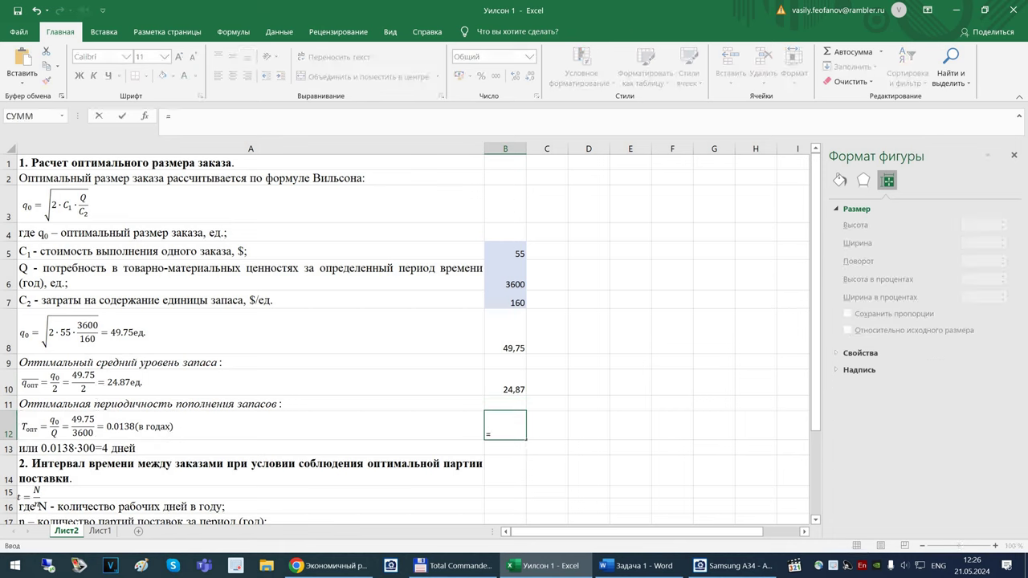
pyautogui.click(505, 331)
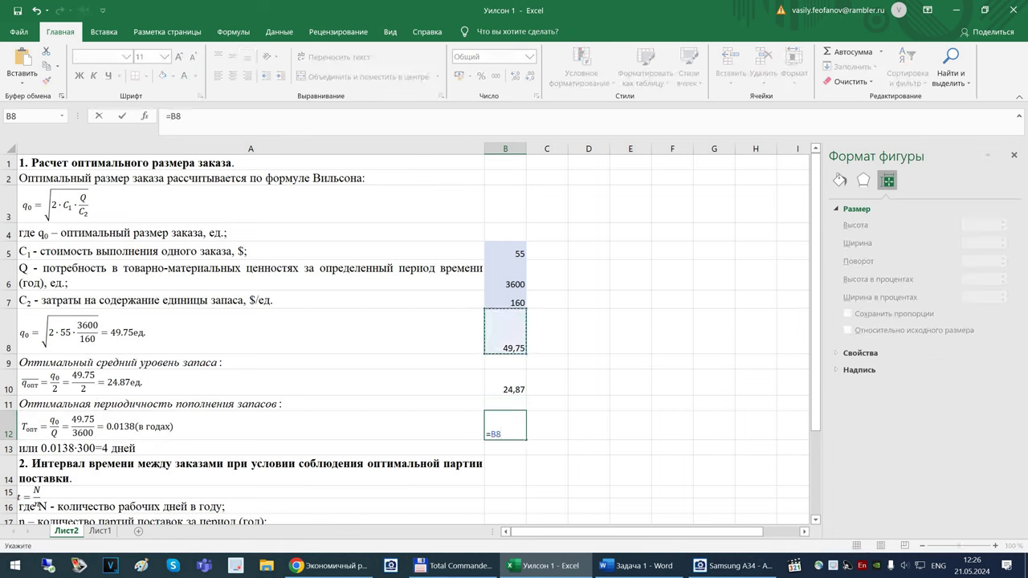
pyautogui.write('|')
pyautogui.write('/')
pyautogui.click(505, 275)
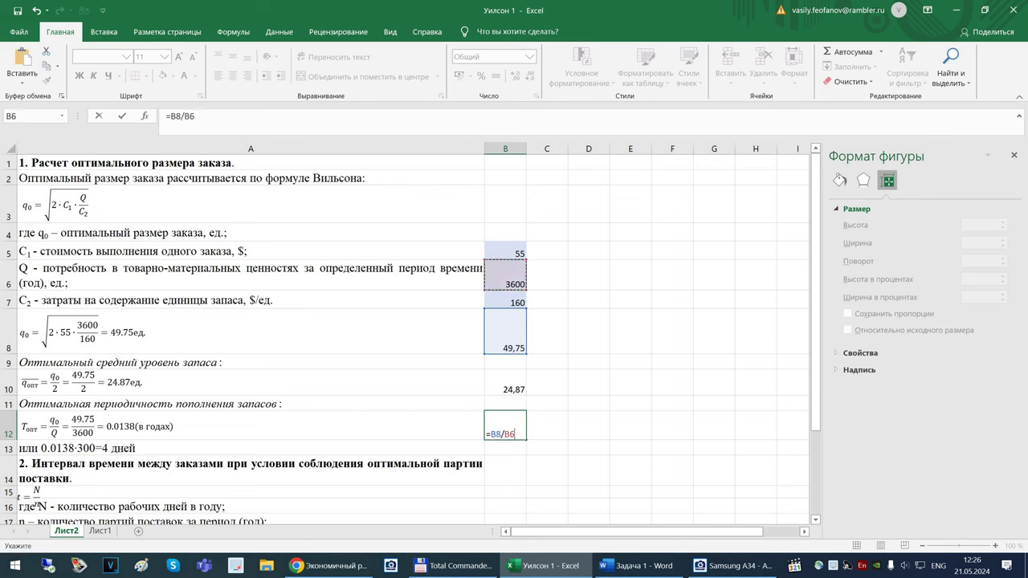
pyautogui.press('Return')
# Show the replenishment period in cell B12 with four decimal places
pyautogui.click(505, 426)
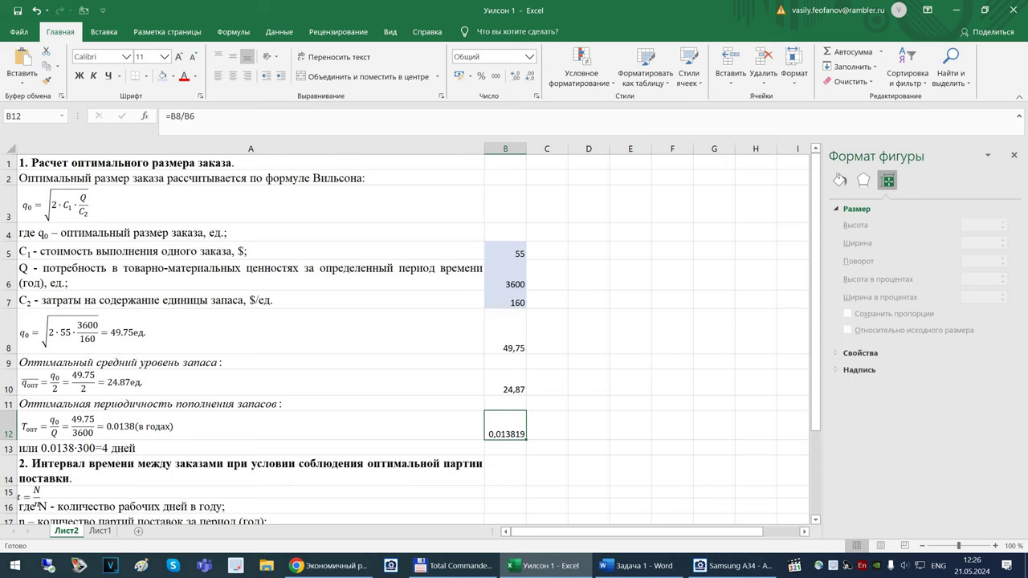
pyautogui.click(530, 76)
pyautogui.click(531, 75)
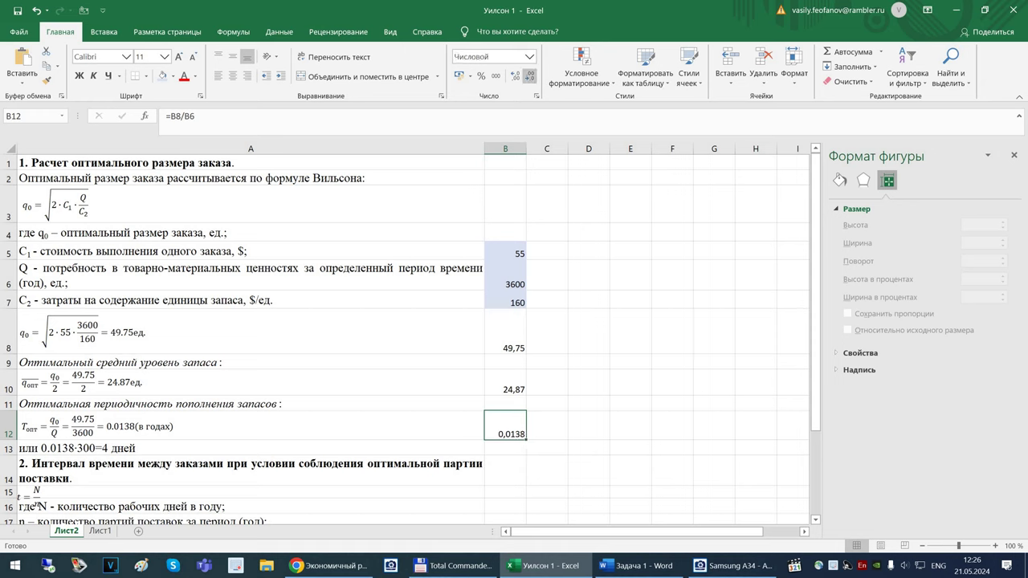
# Convert the replenishment period to days in cell B13 with the formula =B12*300
pyautogui.click(506, 448)
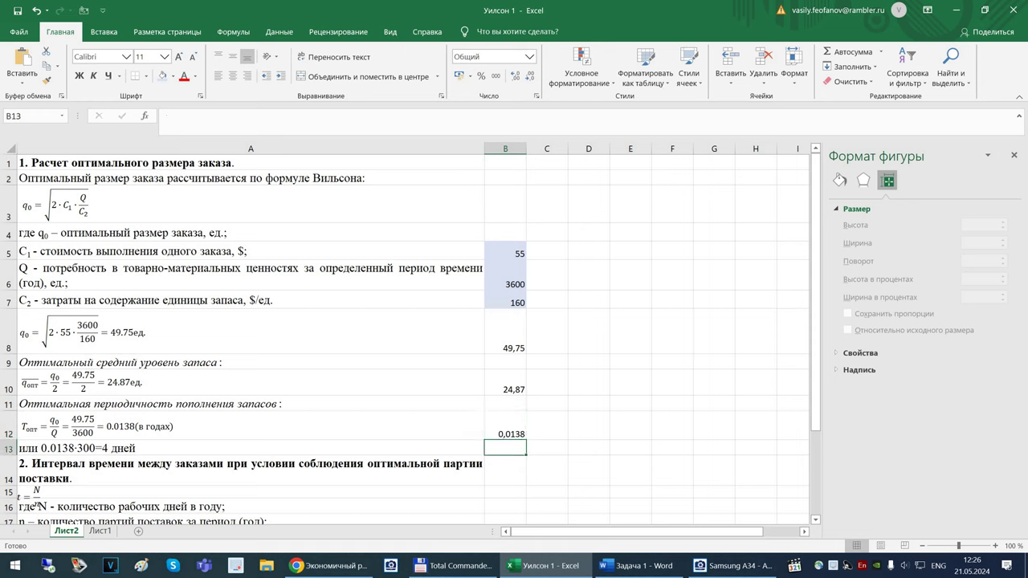
pyautogui.write('=')
pyautogui.press('Up')
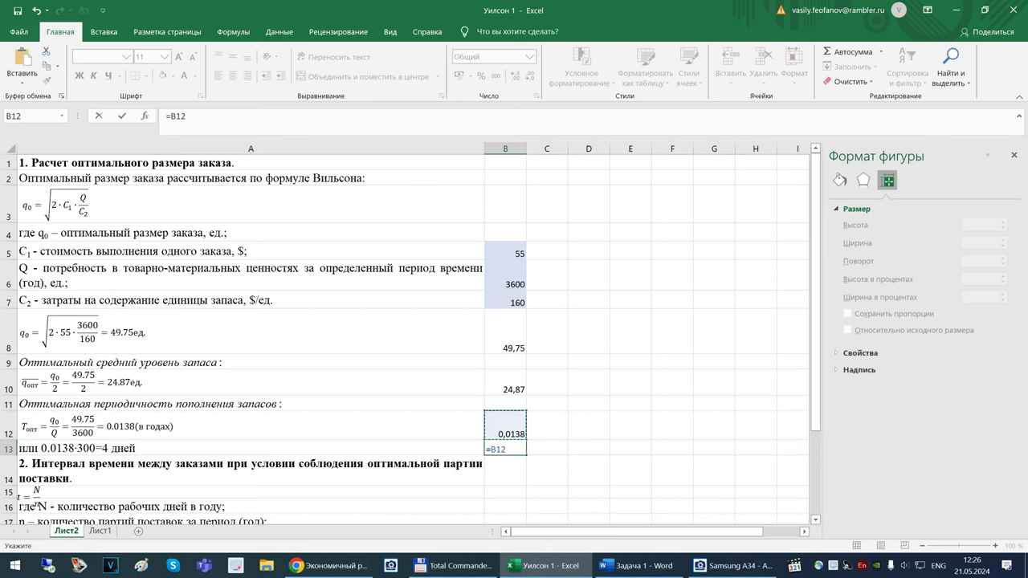
pyautogui.write('*300')
pyautogui.press('Return')
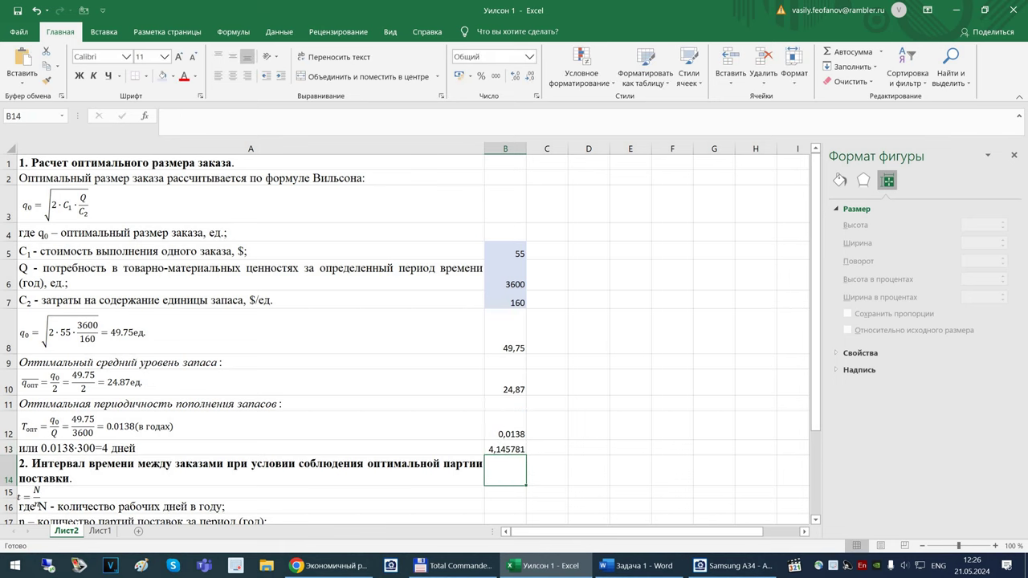
# Show the replenishment period in days in cell B13 with one decimal place
pyautogui.press('Up')
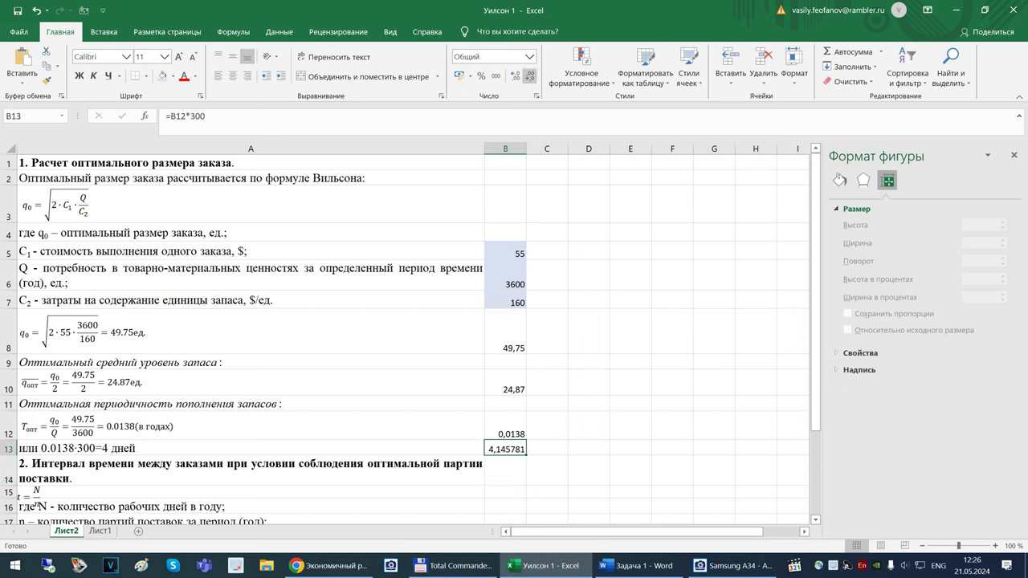
pyautogui.click(530, 76)
pyautogui.click(530, 76)
pyautogui.click(530, 76)
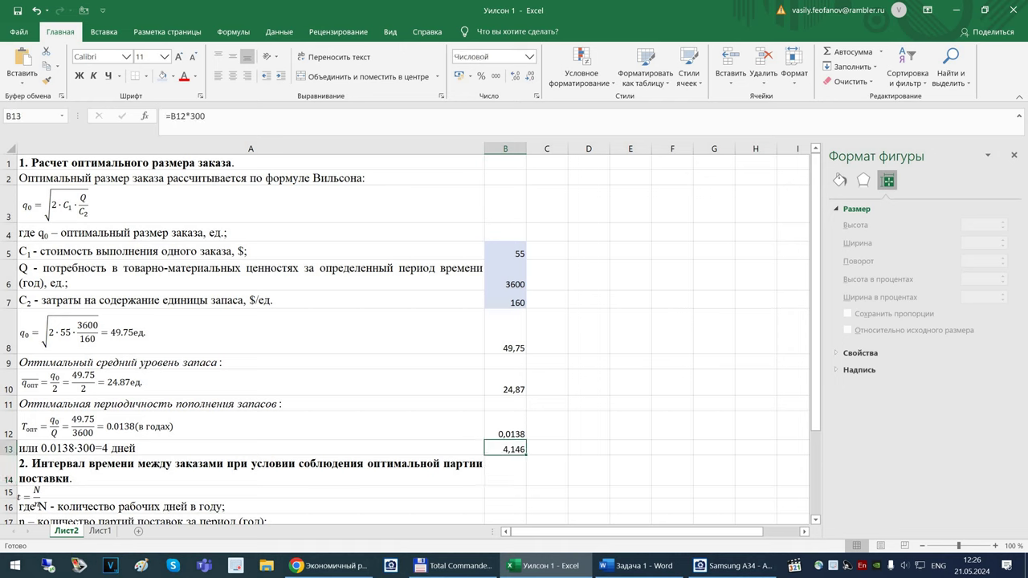
pyautogui.click(505, 233)
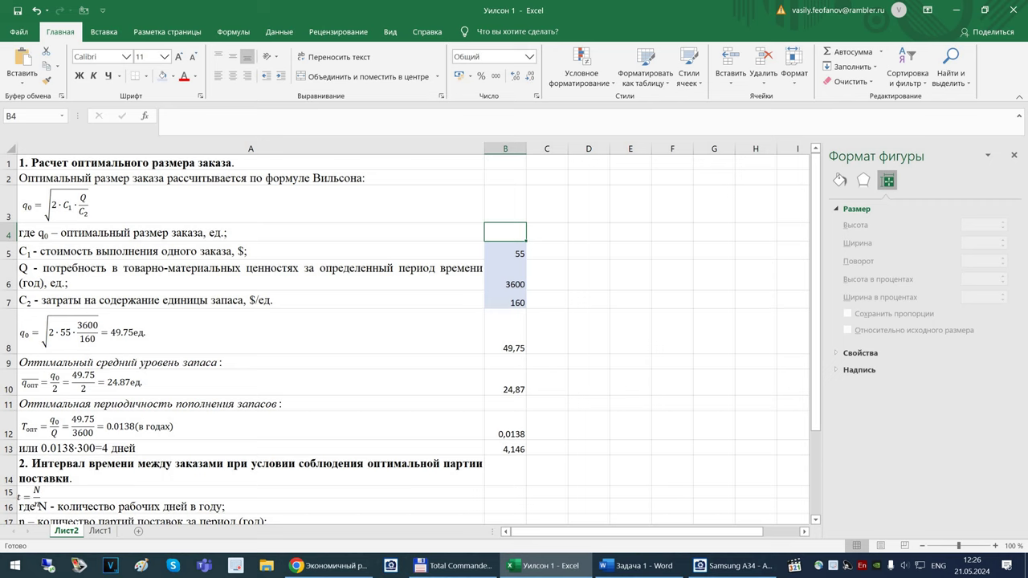
pyautogui.click(505, 449)
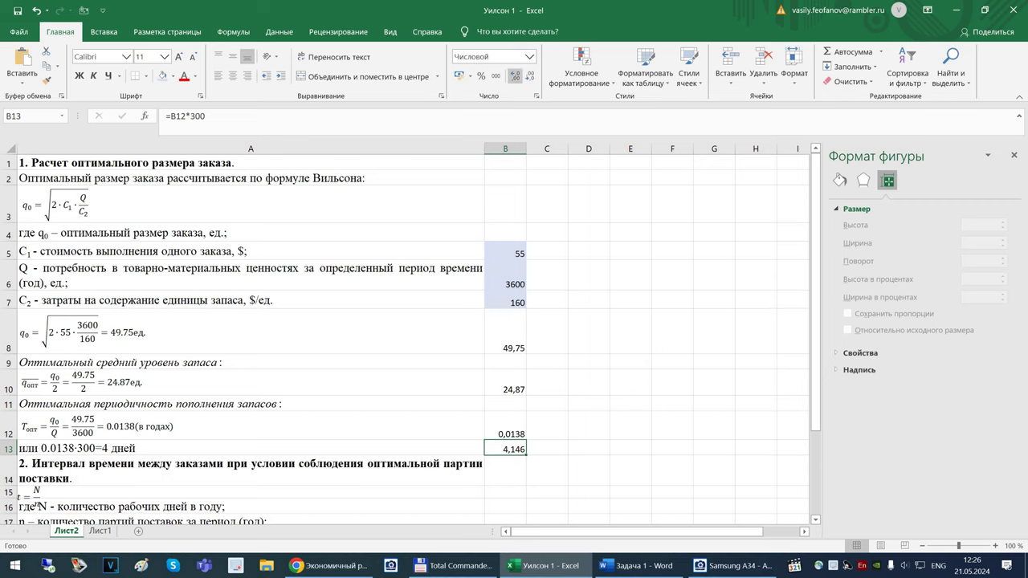
pyautogui.click(530, 75)
pyautogui.click(530, 76)
# Move the t = N/n formula picture aside, make row 15 taller, and place the picture back in cell A15
pyautogui.scroll(-2, 411, 341)
pyautogui.scroll(-1, 411, 341)
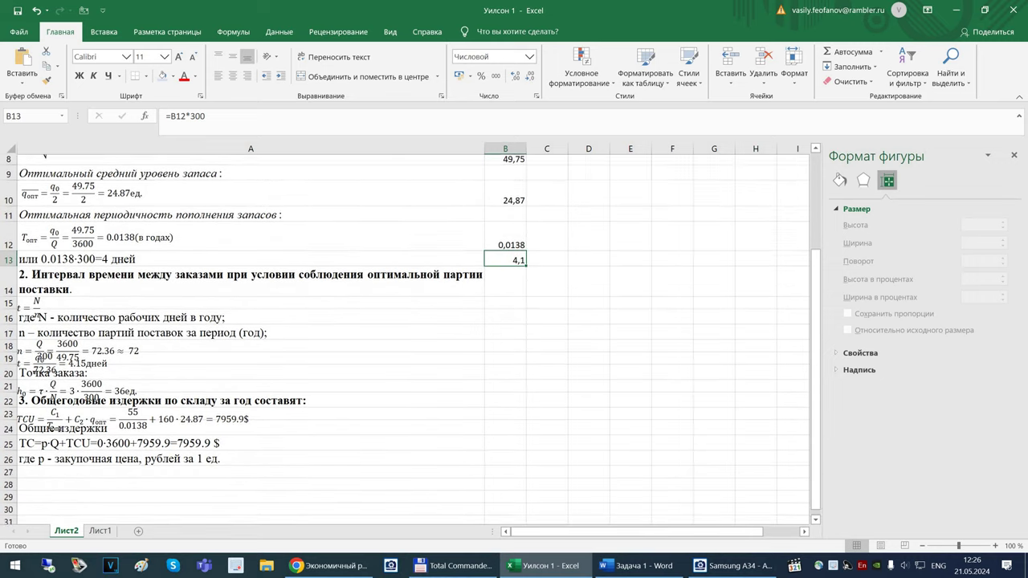
pyautogui.click(35, 281)
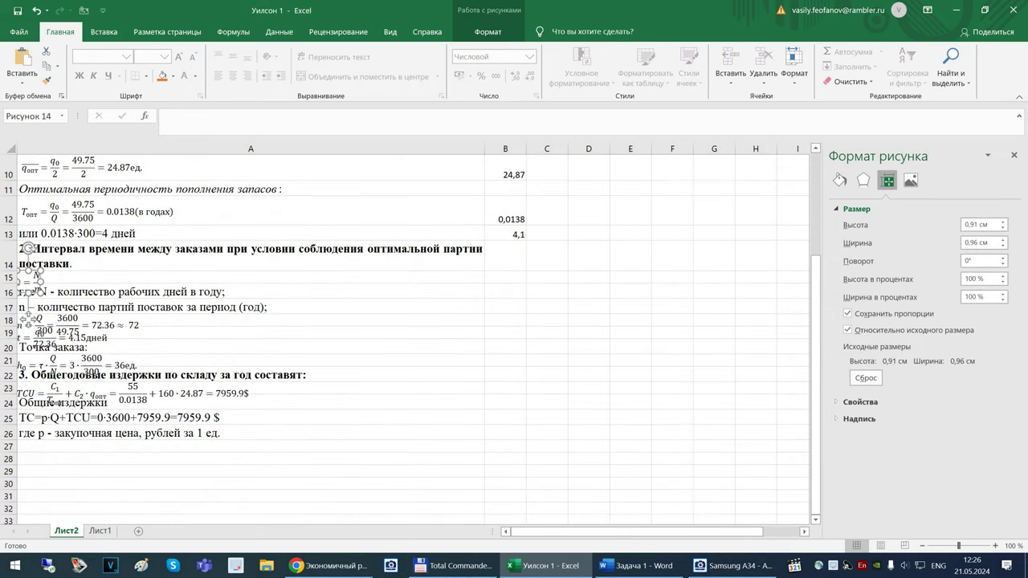
pyautogui.moveTo(26, 320); pyautogui.dragTo(95, 285)
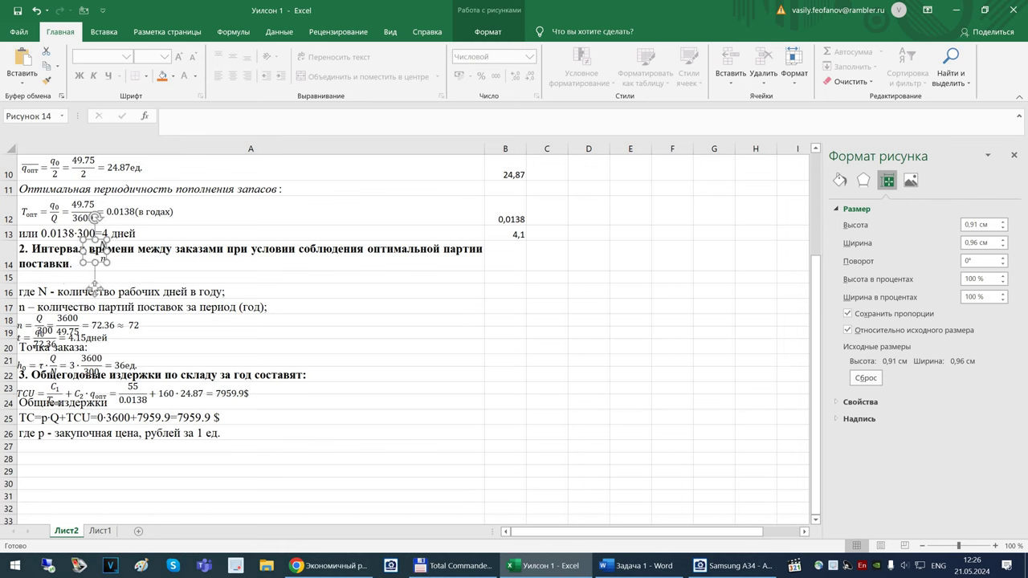
pyautogui.moveTo(9, 283); pyautogui.dragTo(9, 300)
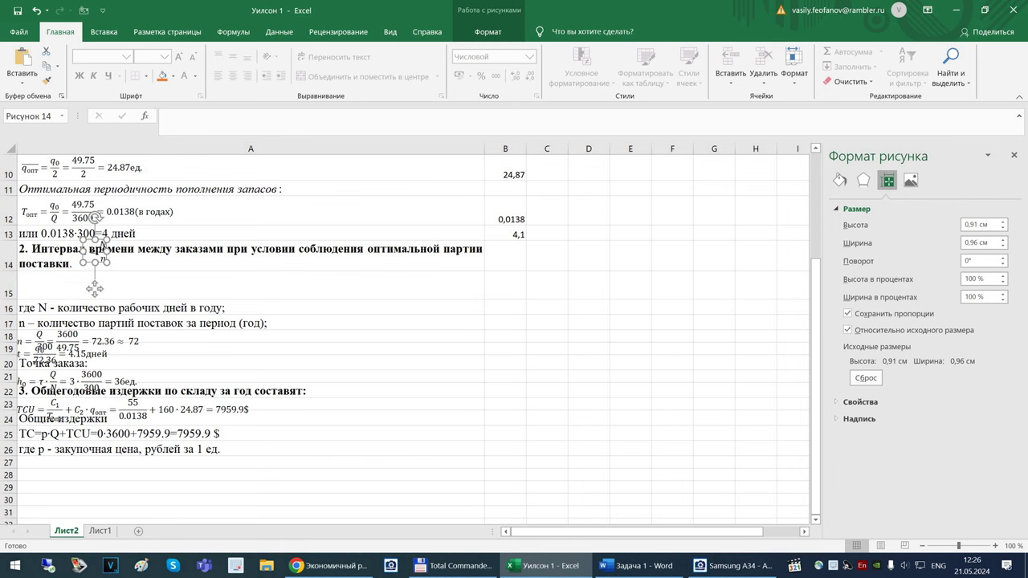
pyautogui.moveTo(95, 288); pyautogui.dragTo(71, 322)
# Move the n = Q/q0 formula picture aside, make row 18 taller, and place the picture in cell A18
pyautogui.click(36, 341)
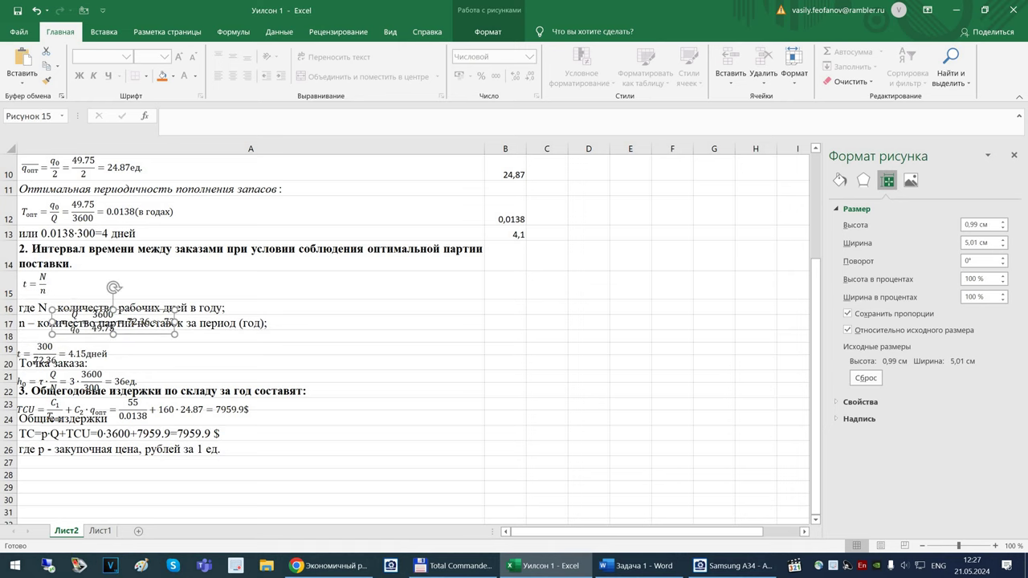
pyautogui.moveTo(9, 343); pyautogui.dragTo(8, 366)
pyautogui.moveTo(76, 323); pyautogui.dragTo(45, 348)
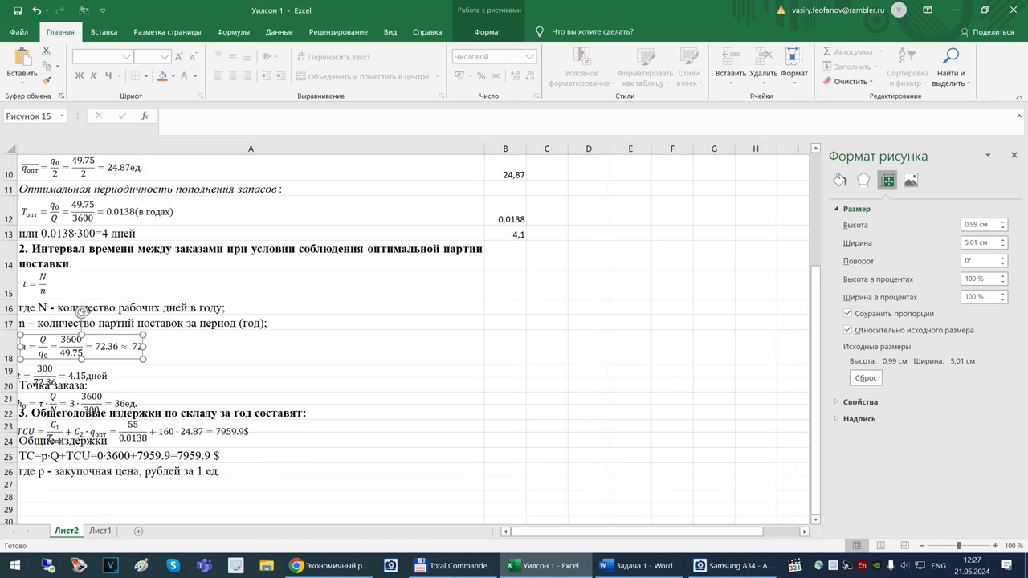
# Calculate the number of delivery batches per year in cell B18 with the formula =3600/B8
pyautogui.press('Escape')
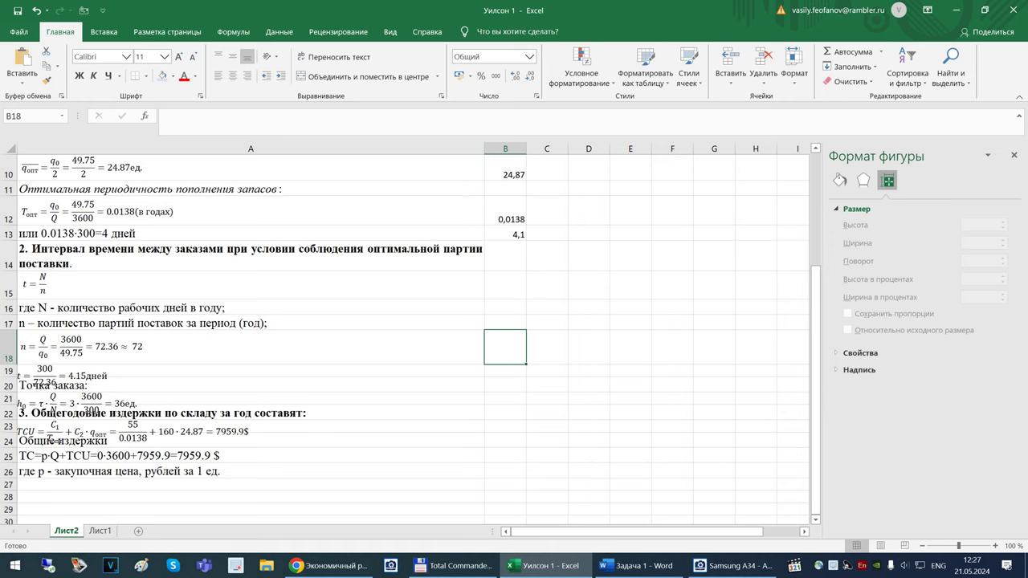
pyautogui.write('=3600')
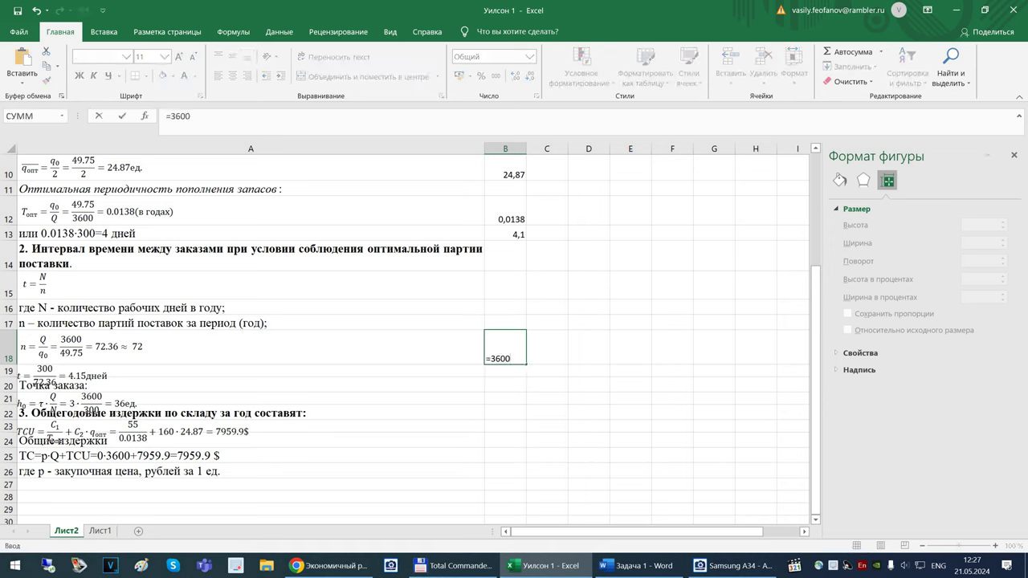
pyautogui.write('/')
pyautogui.scroll(2, 402, 322)
pyautogui.click(506, 264)
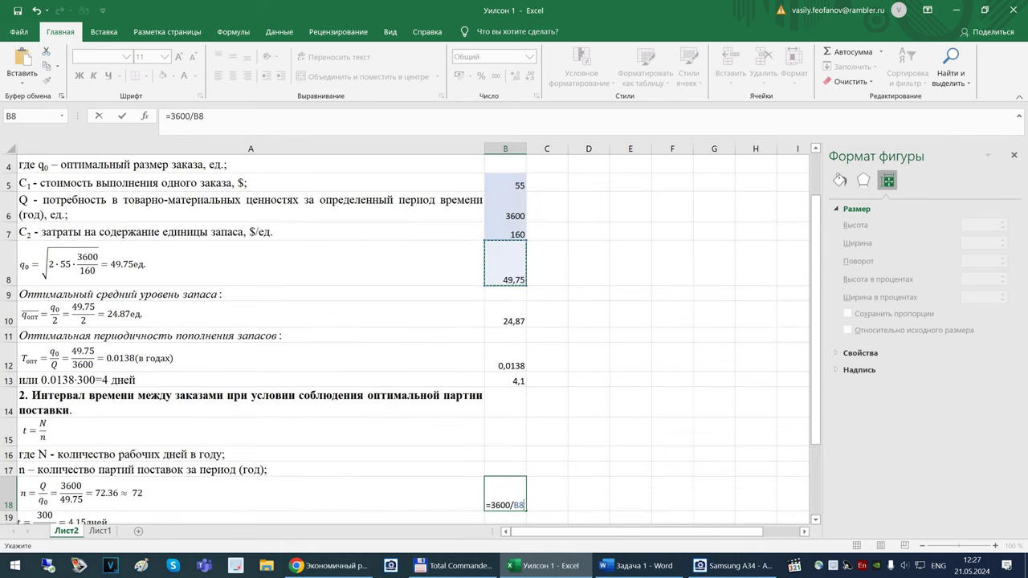
pyautogui.press('Return')
# Replace the constant 3600 in the B18 formula with a reference to B6, making it =B6/B8
pyautogui.click(506, 495)
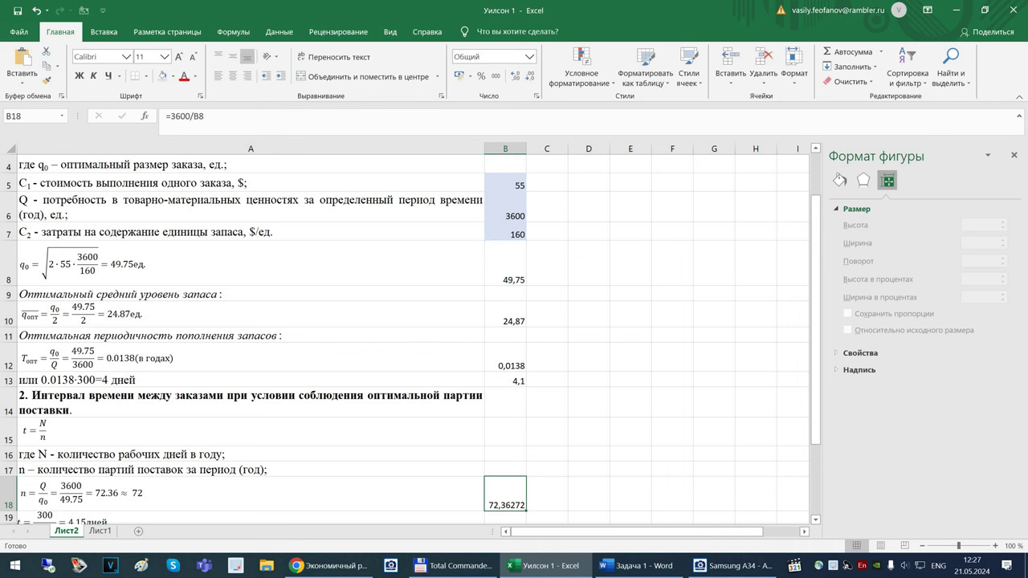
pyautogui.moveTo(171, 116); pyautogui.dragTo(191, 116)
pyautogui.press('BackSpace')
pyautogui.click(506, 207)
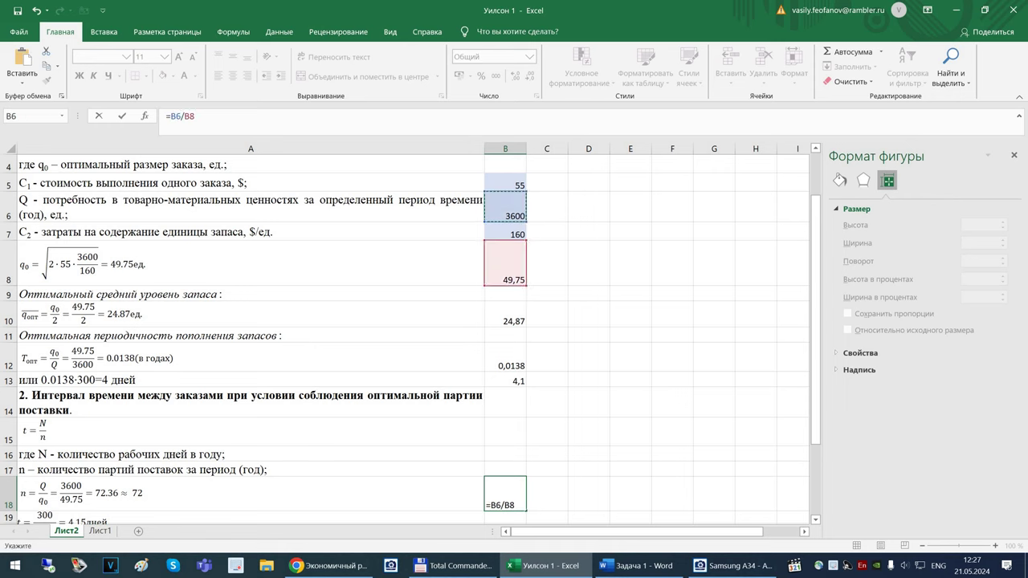
pyautogui.press('Return')
# Insert a blank row above the first heading of the sheet
pyautogui.scroll(1, 411, 337)
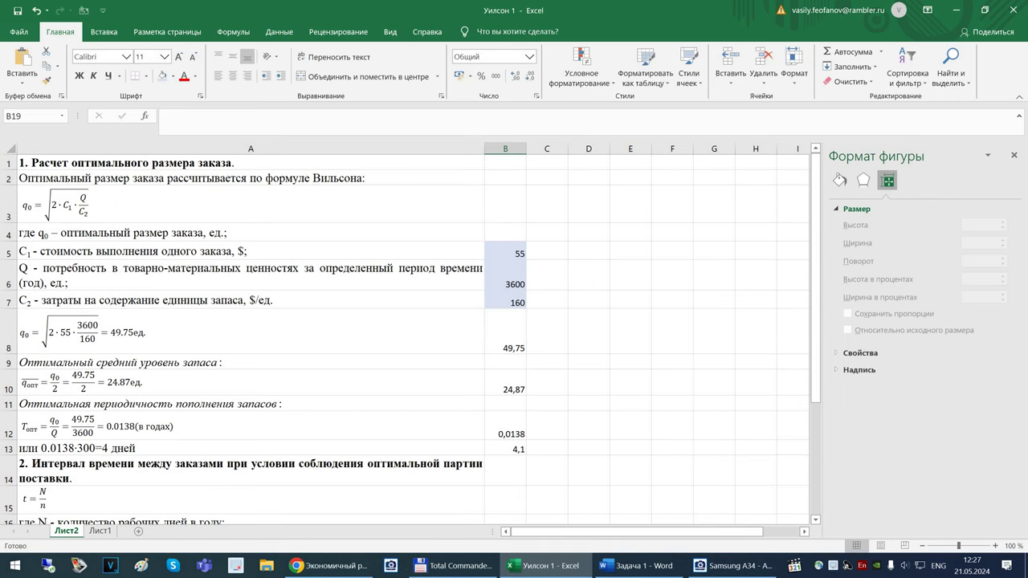
pyautogui.click(9, 163)
pyautogui.rightClick(9, 164)
pyautogui.click(41, 256)
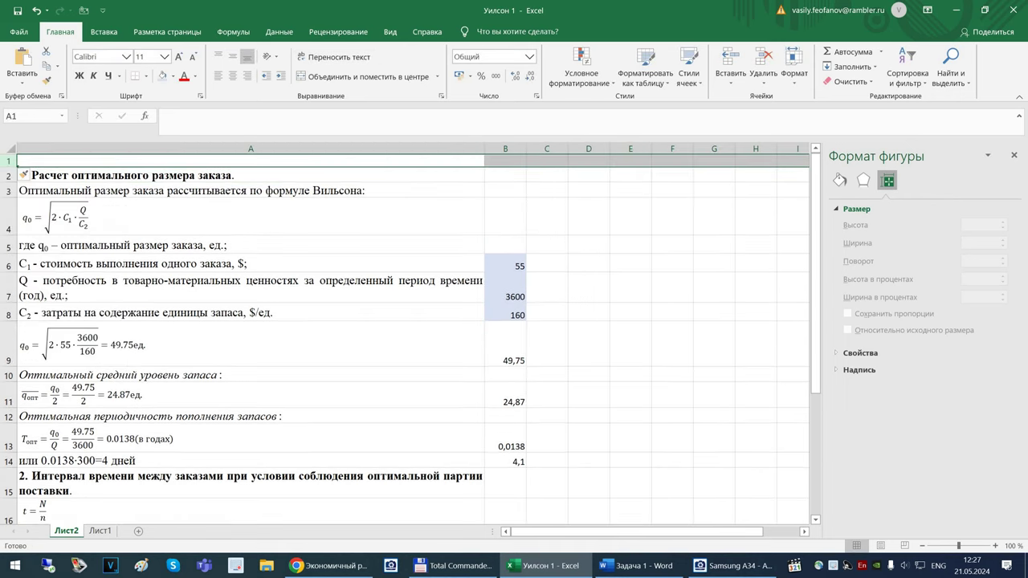
# Copy the text "Число рабочих дней в году" from the task statement in Word into cell A1 of the Excel sheet
pyautogui.click(250, 160)
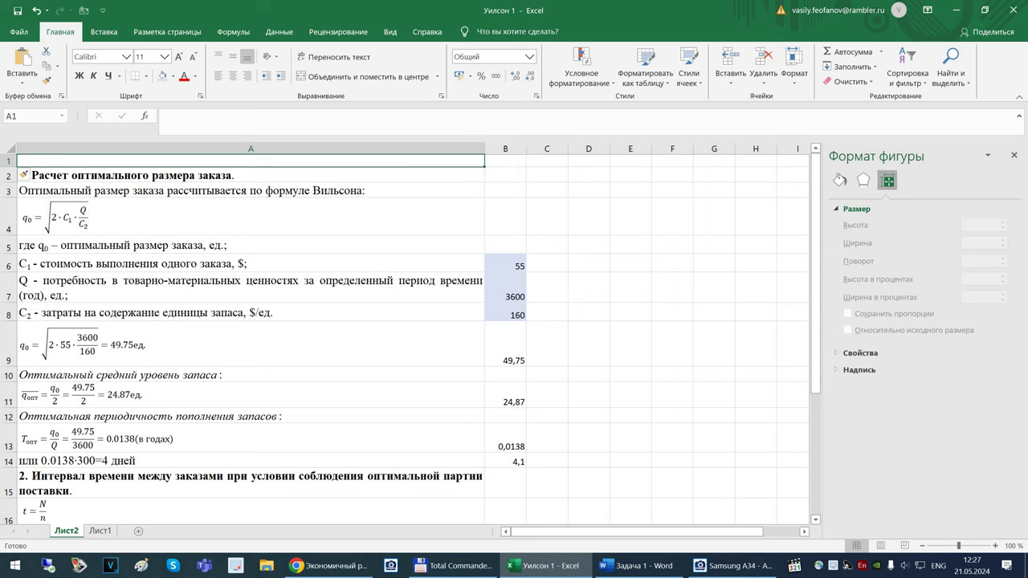
pyautogui.hotkey('alt', 'Tab')
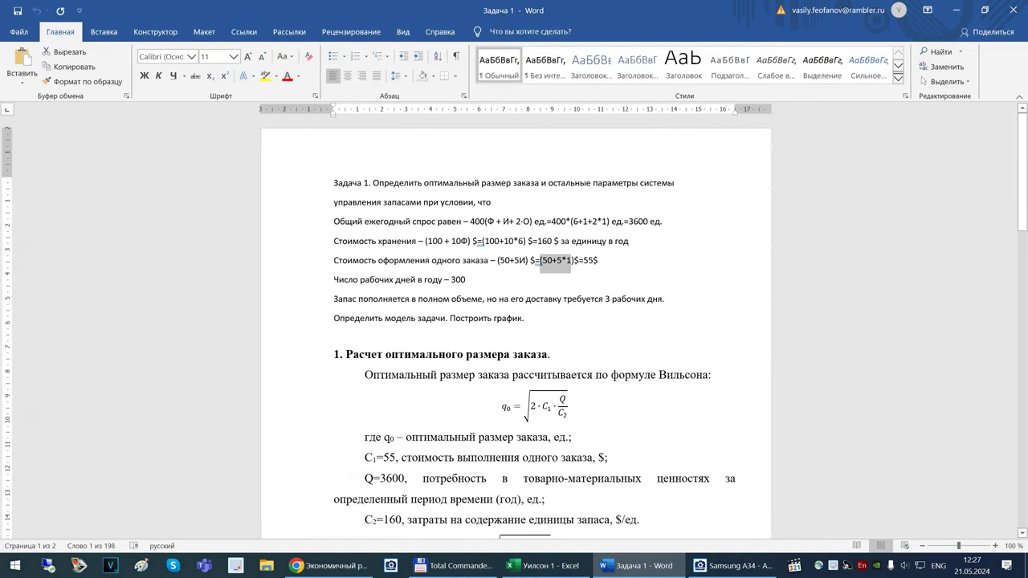
pyautogui.moveTo(334, 280); pyautogui.dragTo(444, 280)
pyautogui.hotkey('ctrl', 'c')
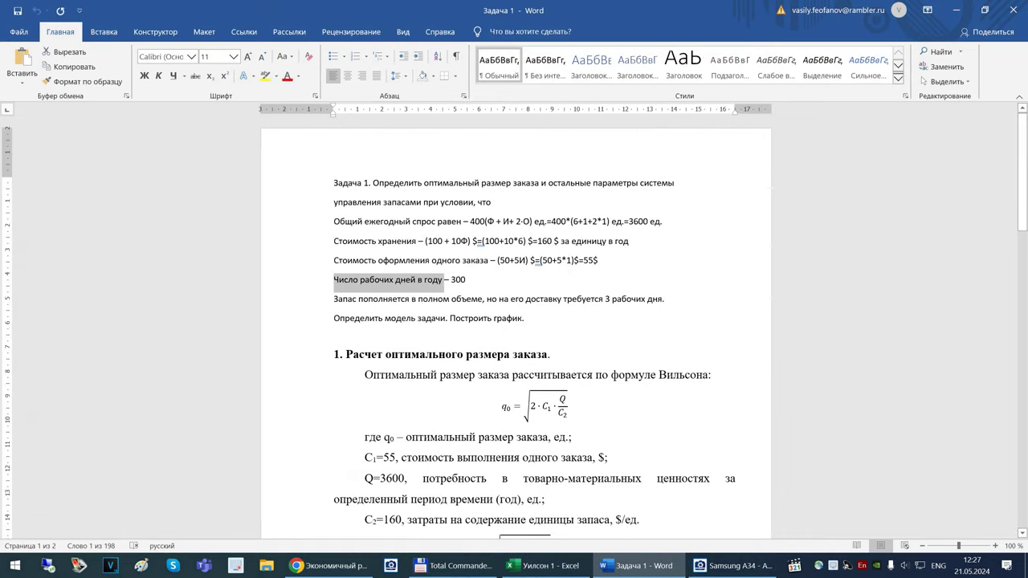
pyautogui.hotkey('alt', 'Tab')
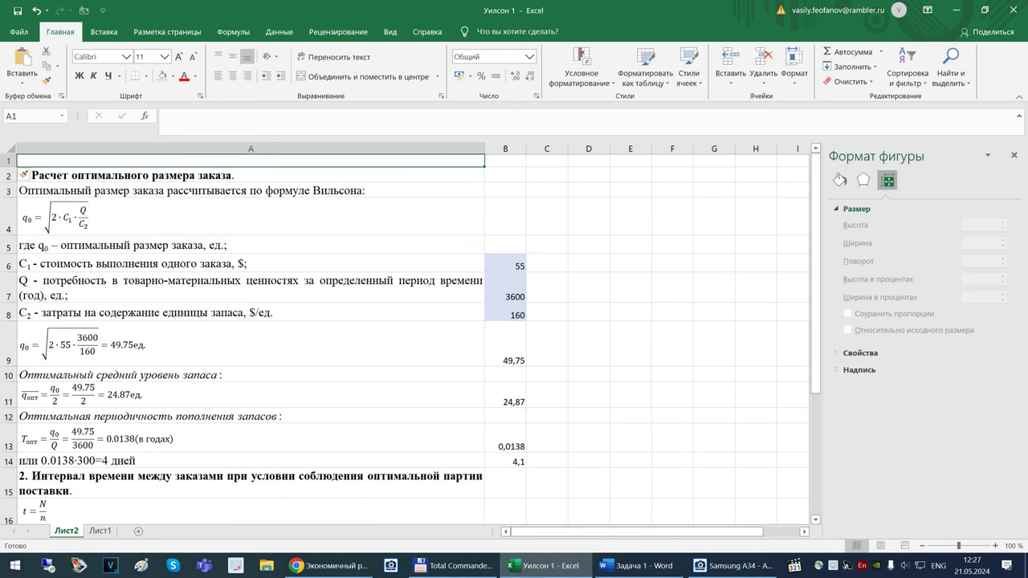
pyautogui.hotkey('ctrl', 'v')
# Enter 300 as the number of working days in cell B1 and shade the cell like the other input values
pyautogui.click(505, 161)
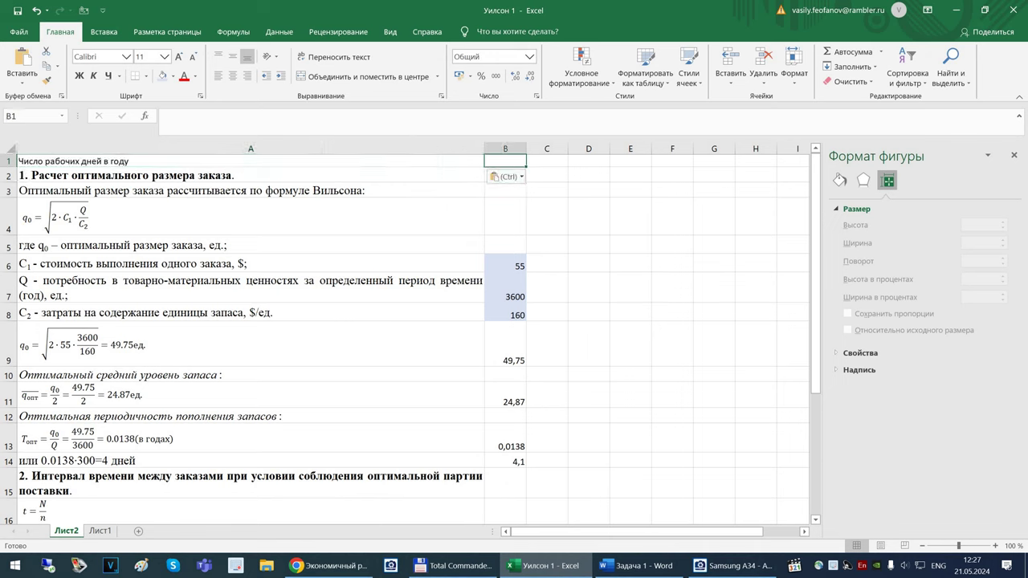
pyautogui.write('300')
pyautogui.press('Return')
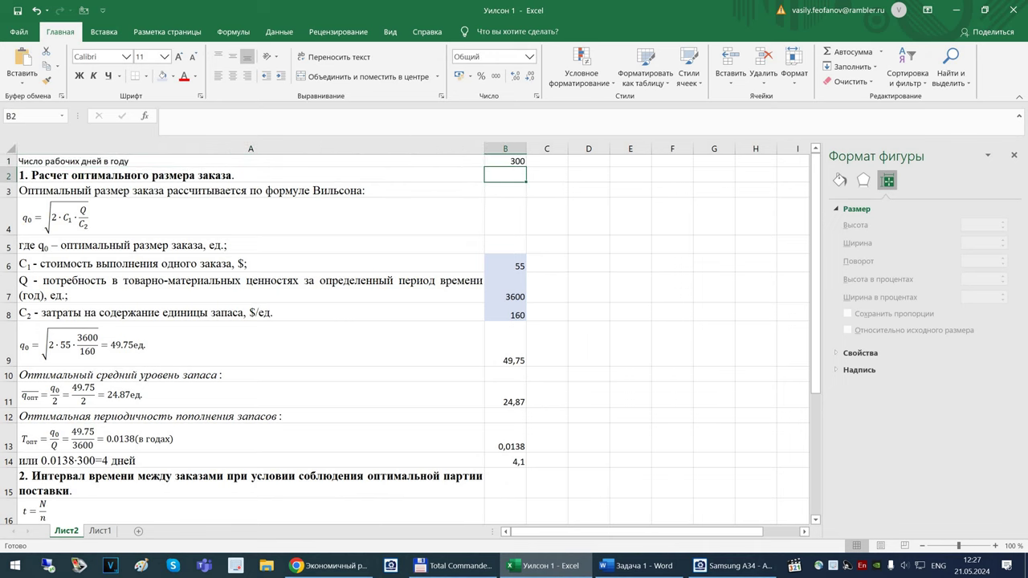
pyautogui.click(506, 161)
pyautogui.click(162, 76)
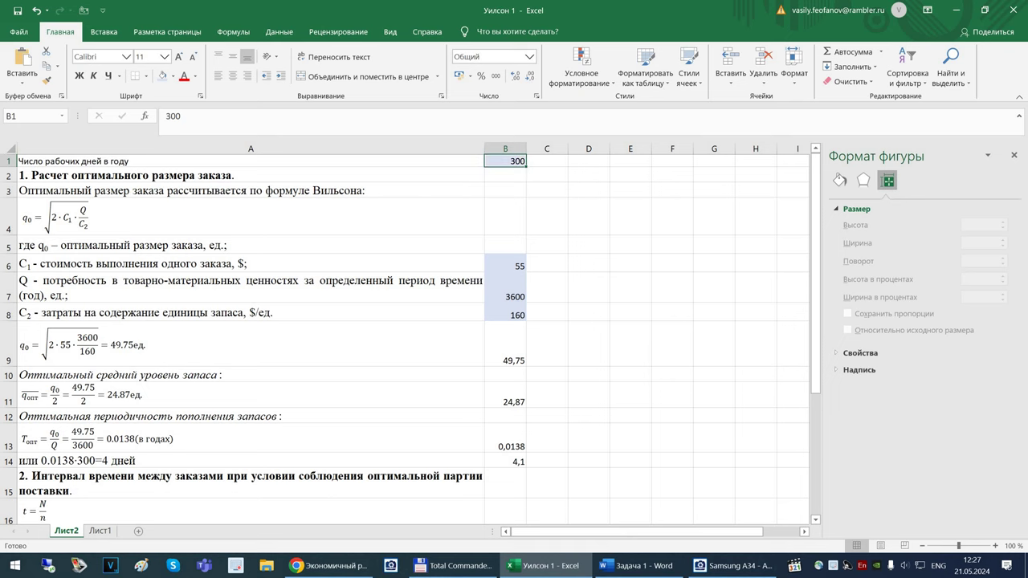
# Replace the constant 300 in the B14 formula with a reference to B1, making it =B13*B1
pyautogui.click(251, 190)
pyautogui.scroll(-1, 410, 339)
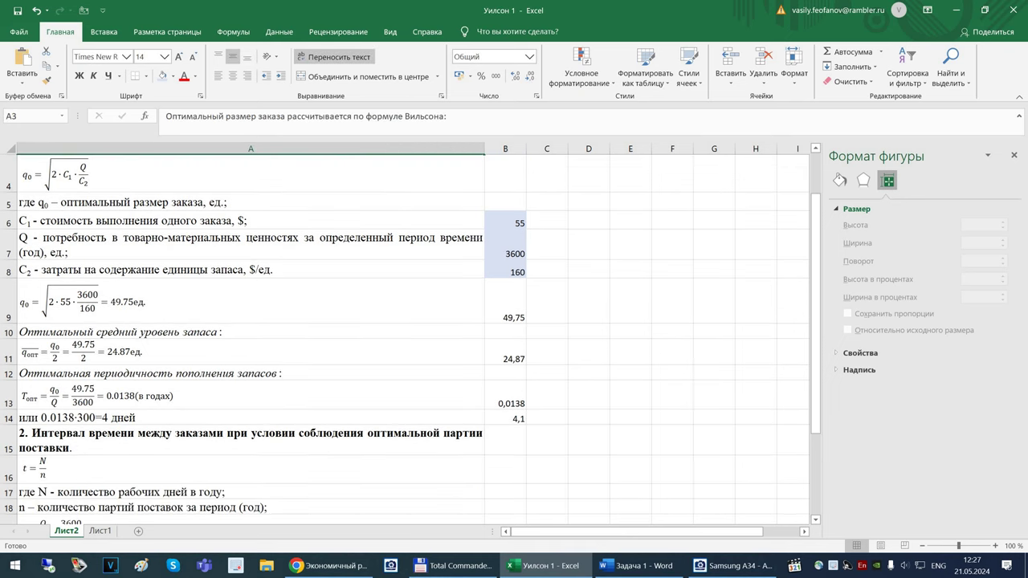
pyautogui.click(505, 418)
pyautogui.press('F2')
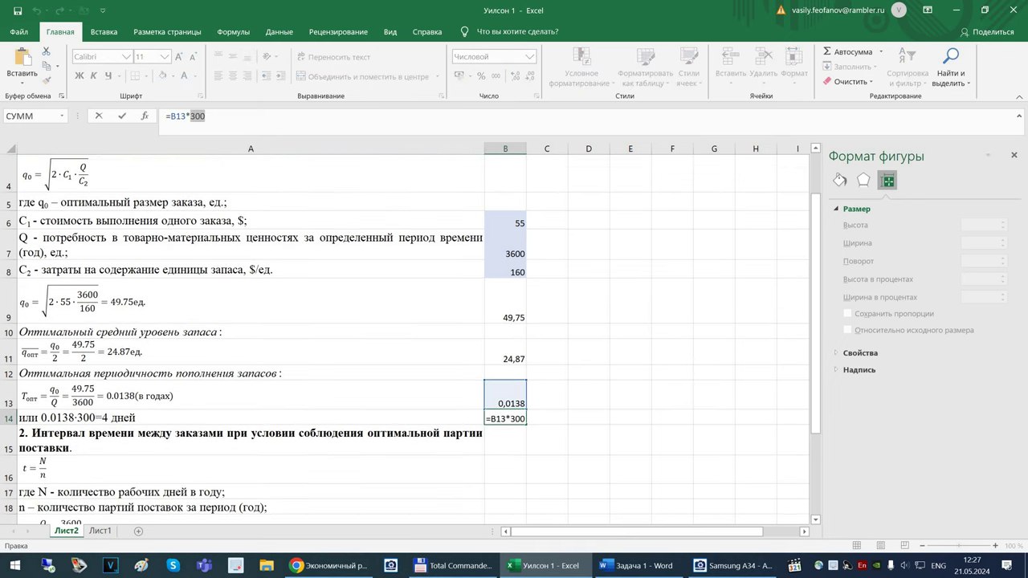
pyautogui.press('BackSpace')
pyautogui.press('BackSpace')
pyautogui.press('BackSpace')
pyautogui.scroll(1, 402, 337)
pyautogui.write('B1')
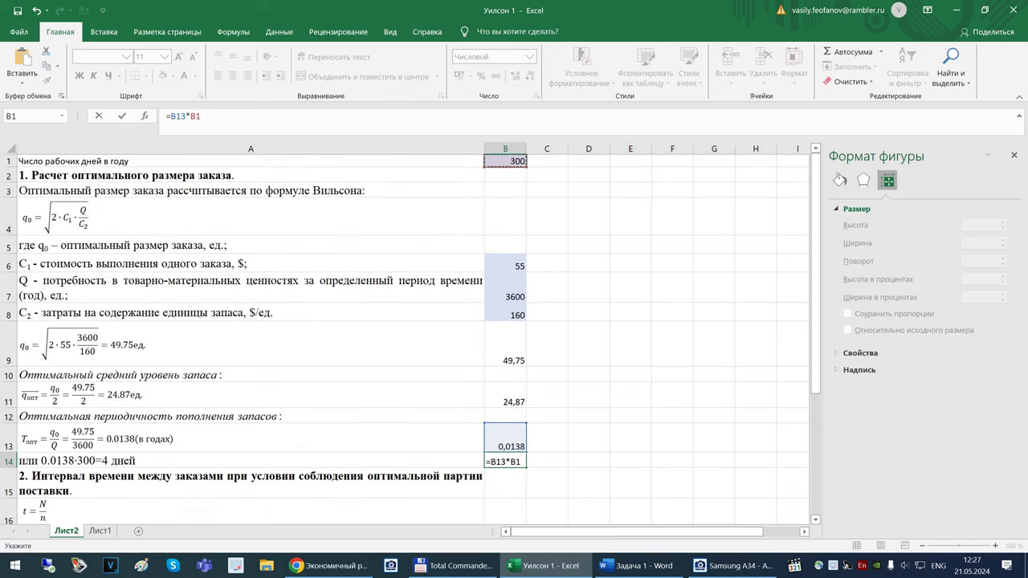
pyautogui.press('Return')
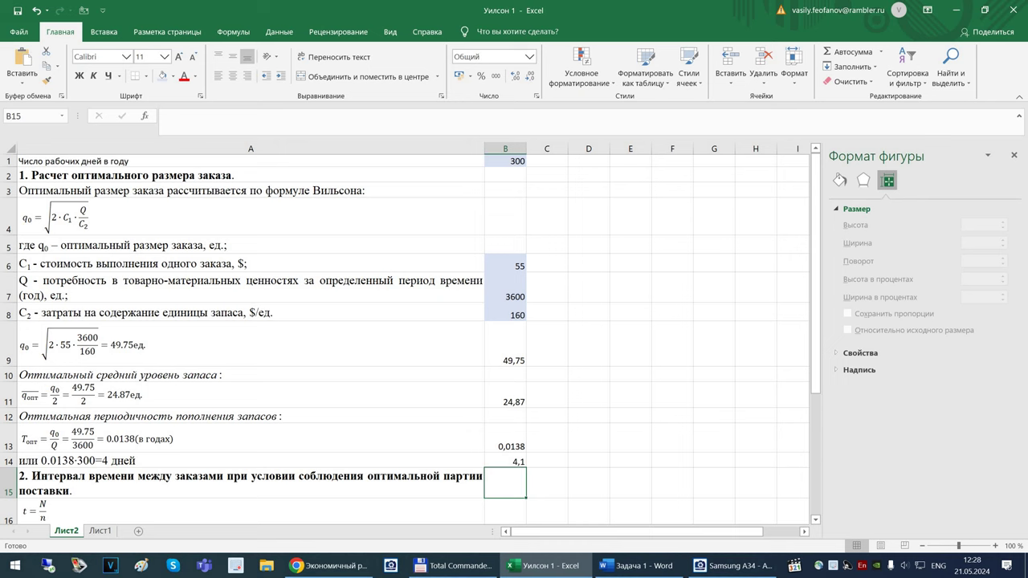
# Show the number of supply batches in cell B19 with one decimal place
pyautogui.scroll(-3, 401, 337)
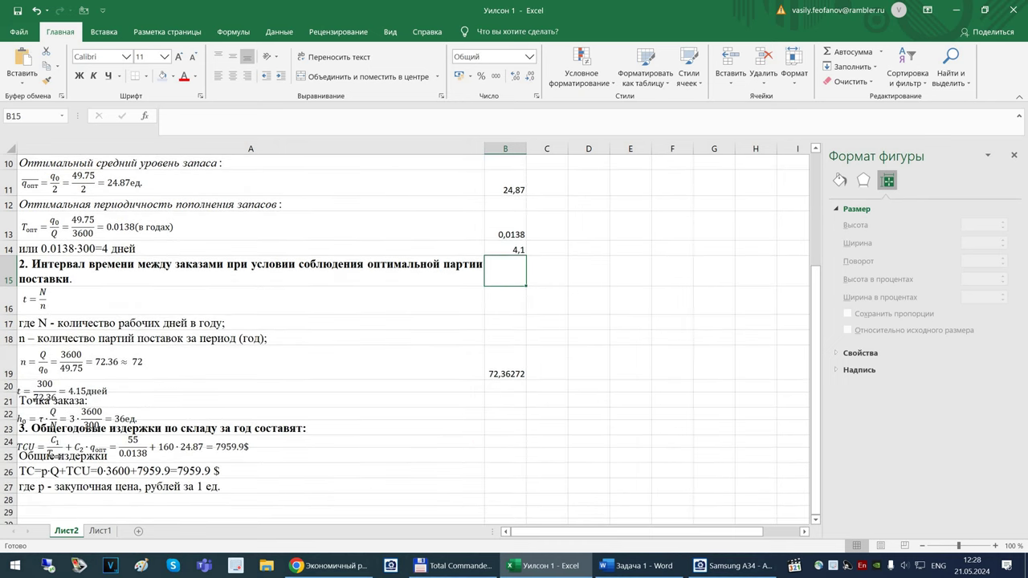
pyautogui.click(506, 363)
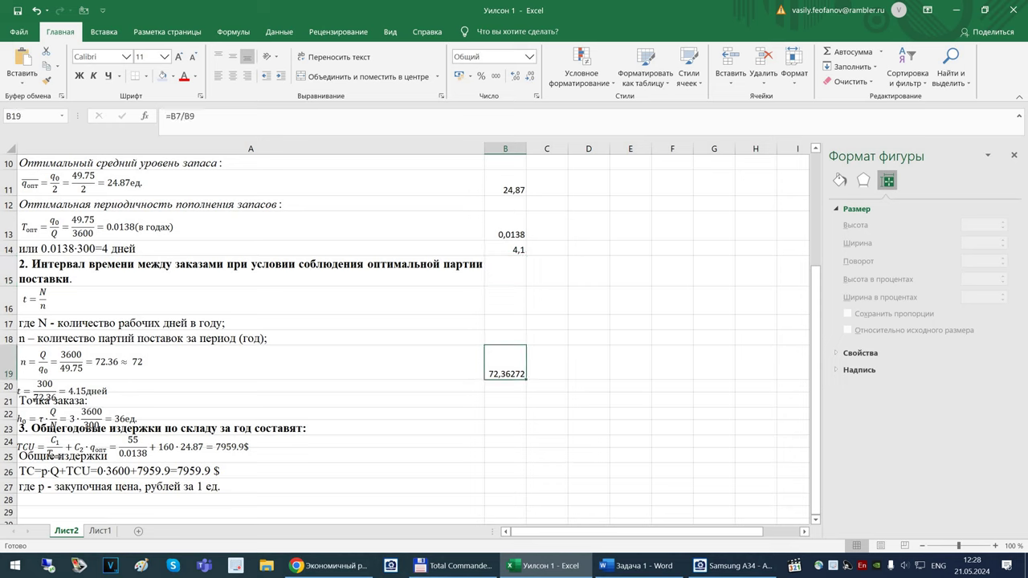
pyautogui.click(529, 77)
pyautogui.click(529, 77)
pyautogui.click(530, 76)
pyautogui.click(529, 76)
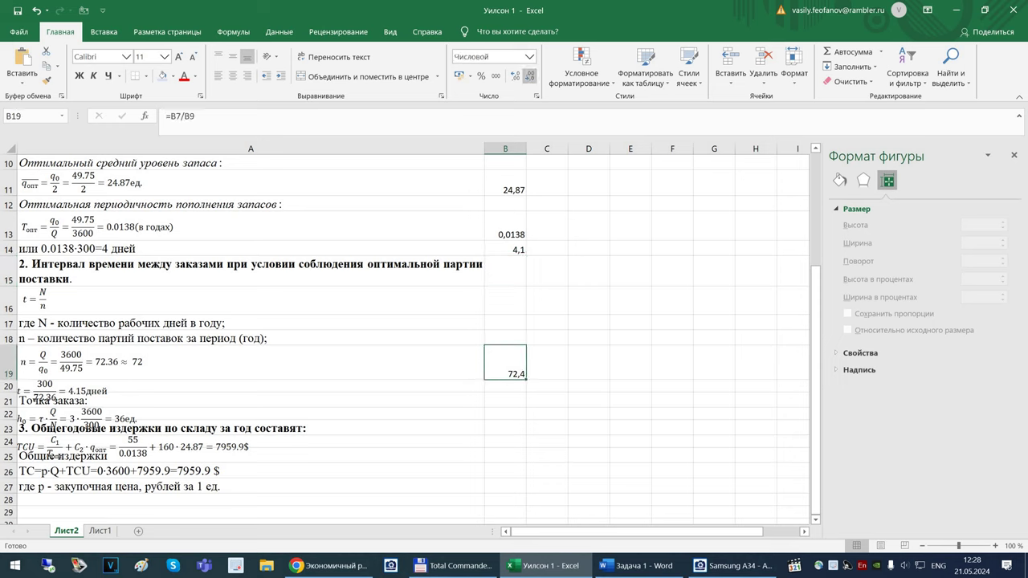
# Increase the height of row 20 and place the delivery interval equation picture (t = 300/72.36) inside cell A20
pyautogui.click(64, 392)
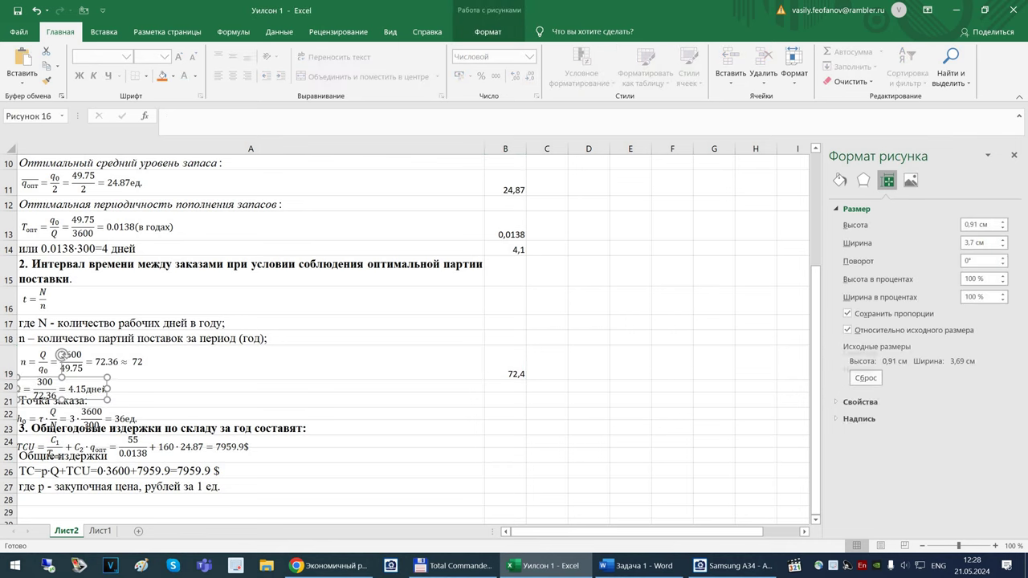
pyautogui.moveTo(65, 392); pyautogui.dragTo(105, 359)
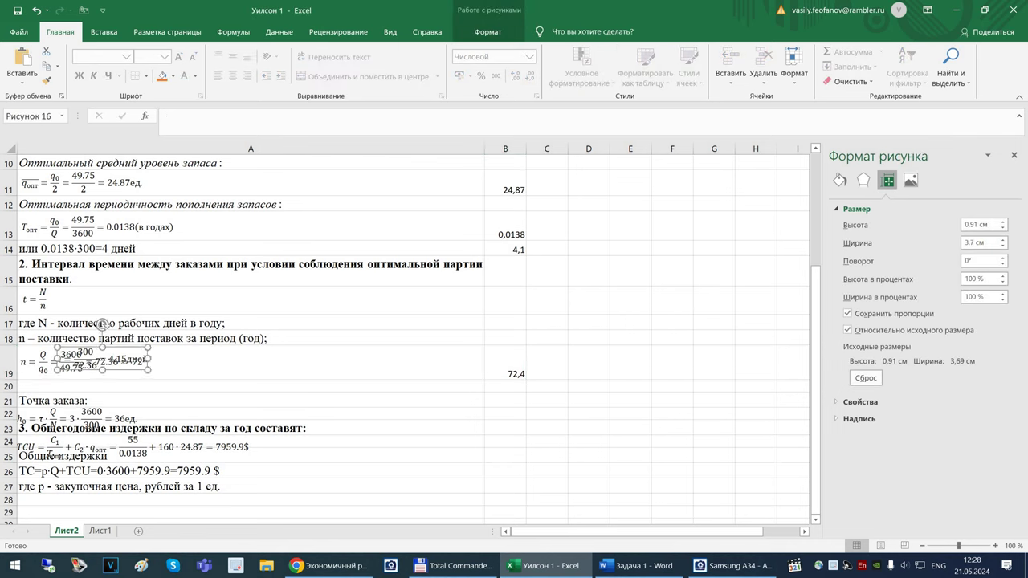
pyautogui.moveTo(9, 392); pyautogui.dragTo(9, 402)
pyautogui.moveTo(104, 359); pyautogui.dragTo(67, 392)
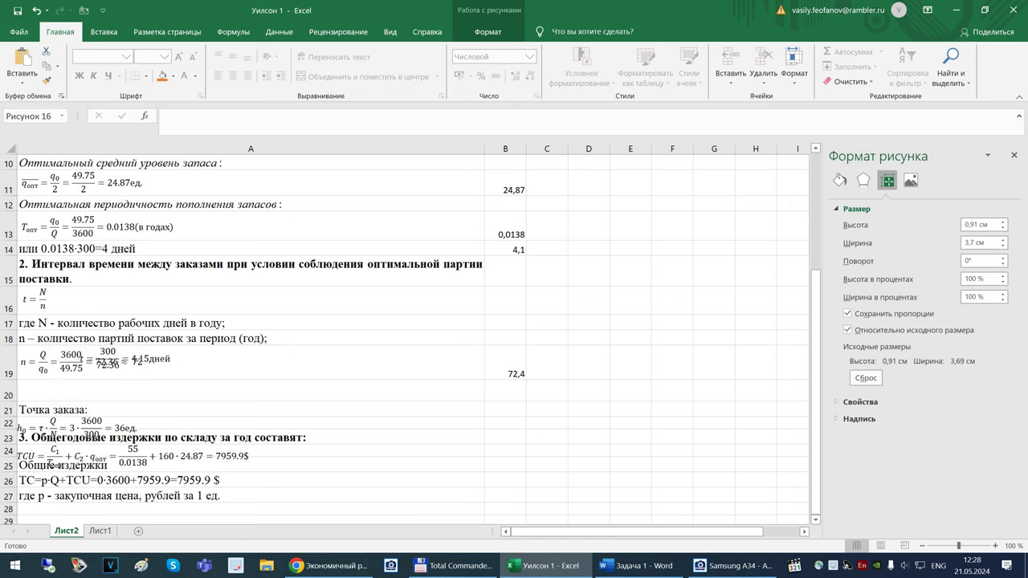
pyautogui.hotkey('ctrl', 'y')
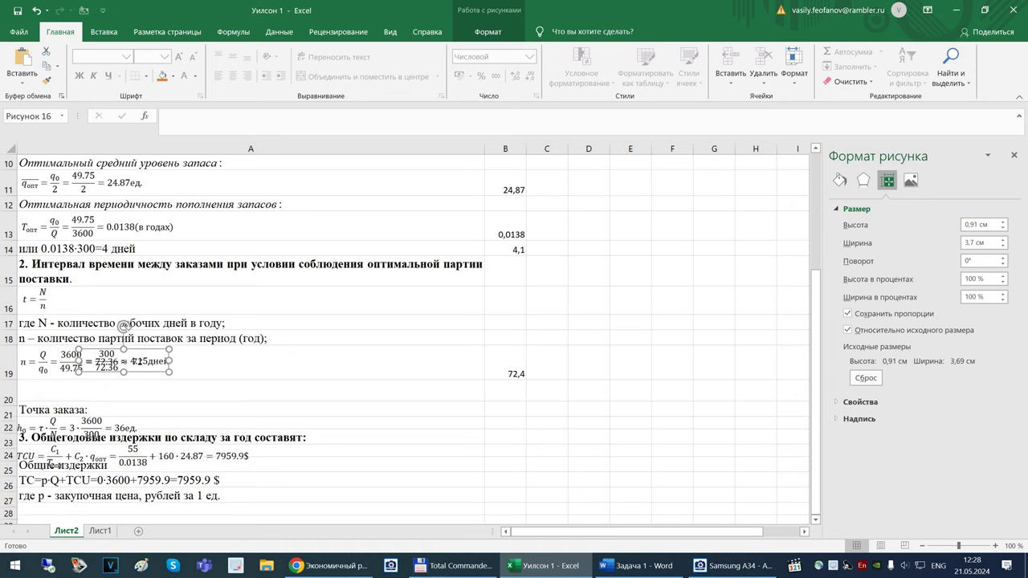
pyautogui.hotkey('ctrl', 'z')
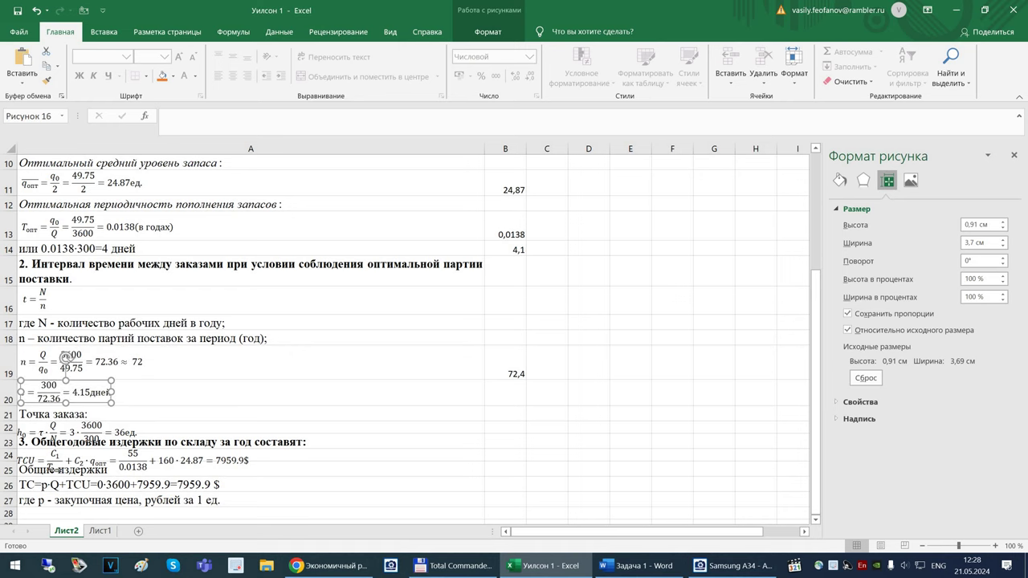
pyautogui.scroll(-3, 406, 338)
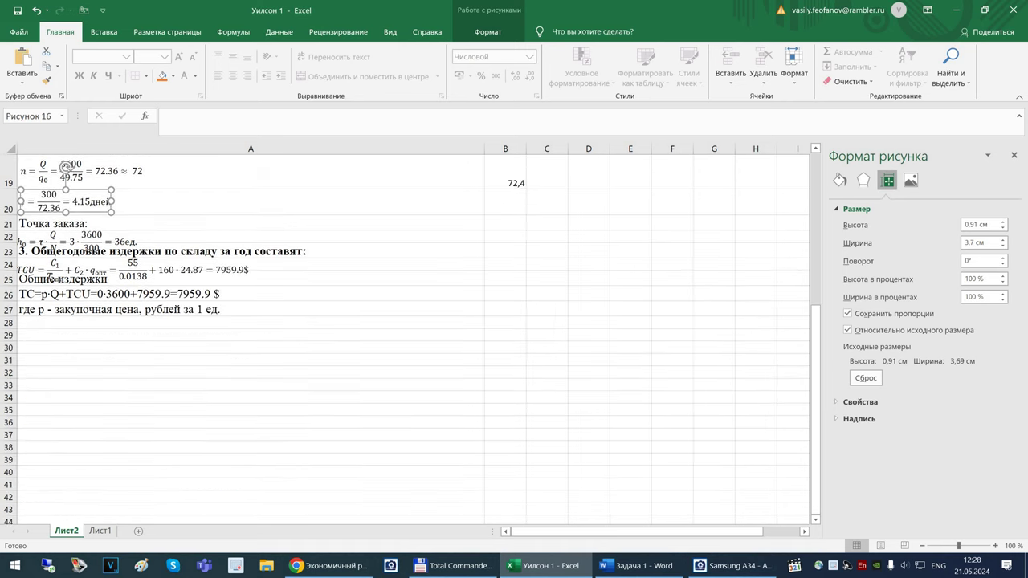
pyautogui.scroll(1, 406, 338)
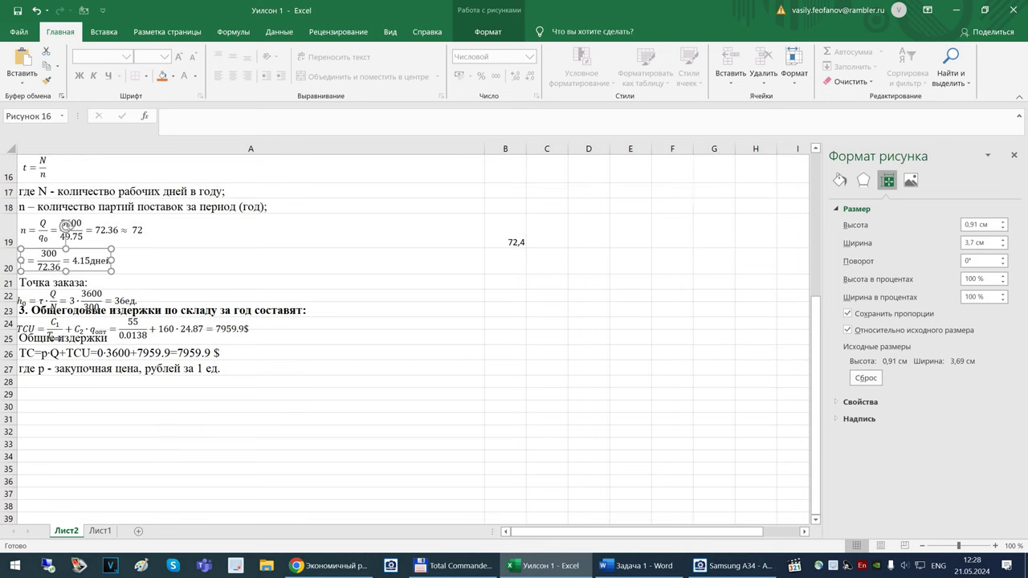
pyautogui.click(251, 296)
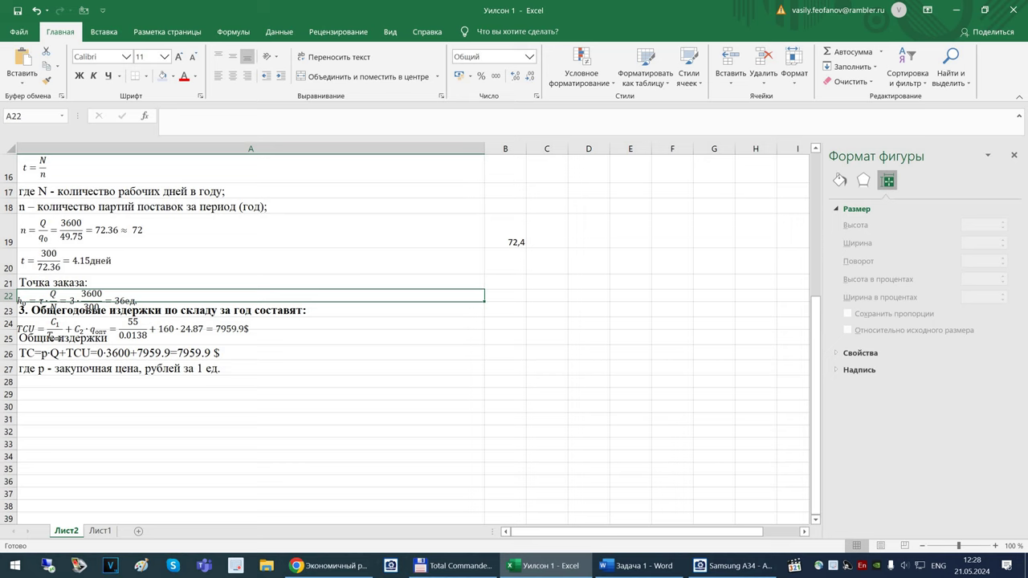
# Calculate the interval between orders in cell B20 with the formula =B1/B19
pyautogui.click(506, 261)
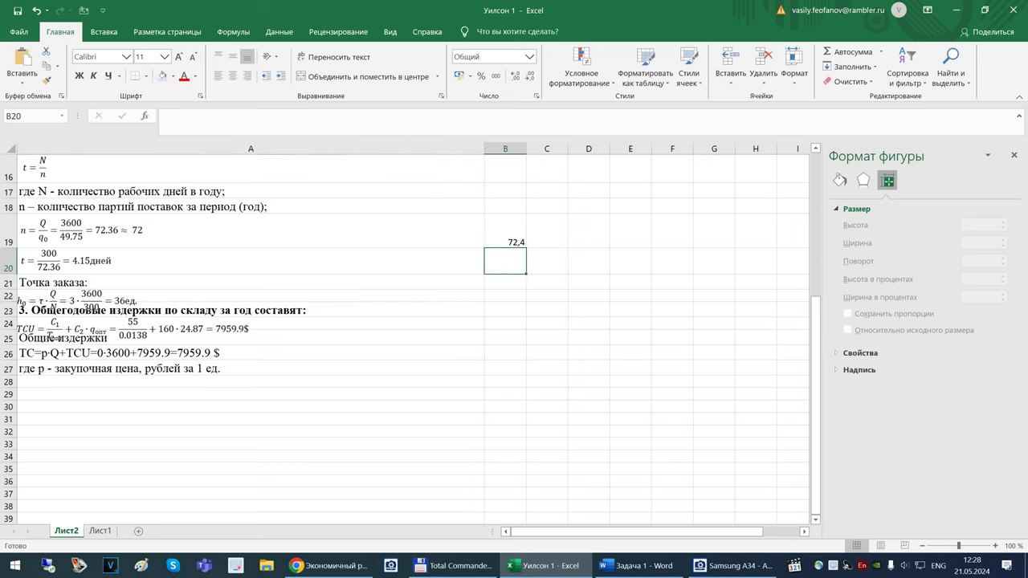
pyautogui.write('=')
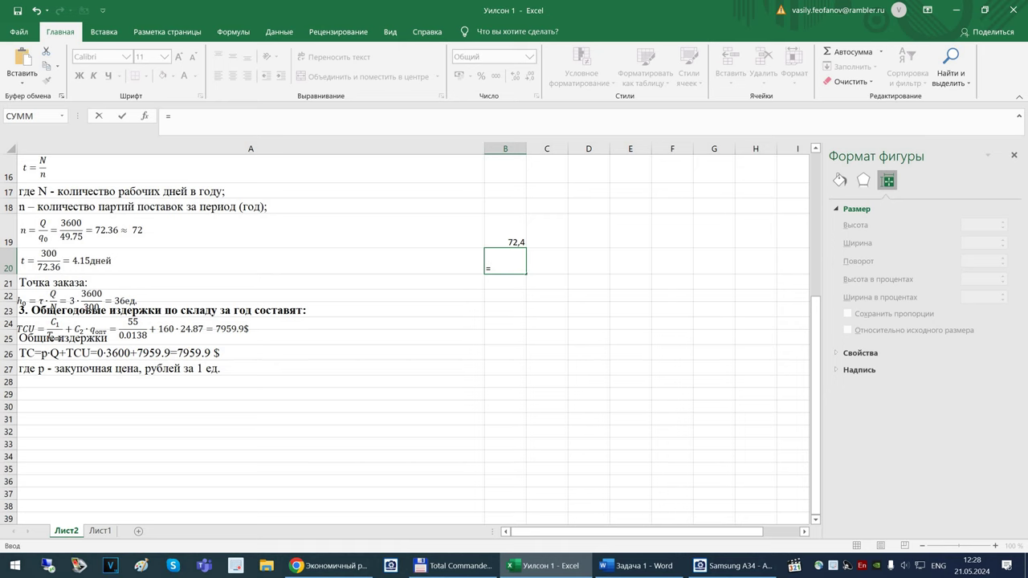
pyautogui.scroll(4, 411, 322)
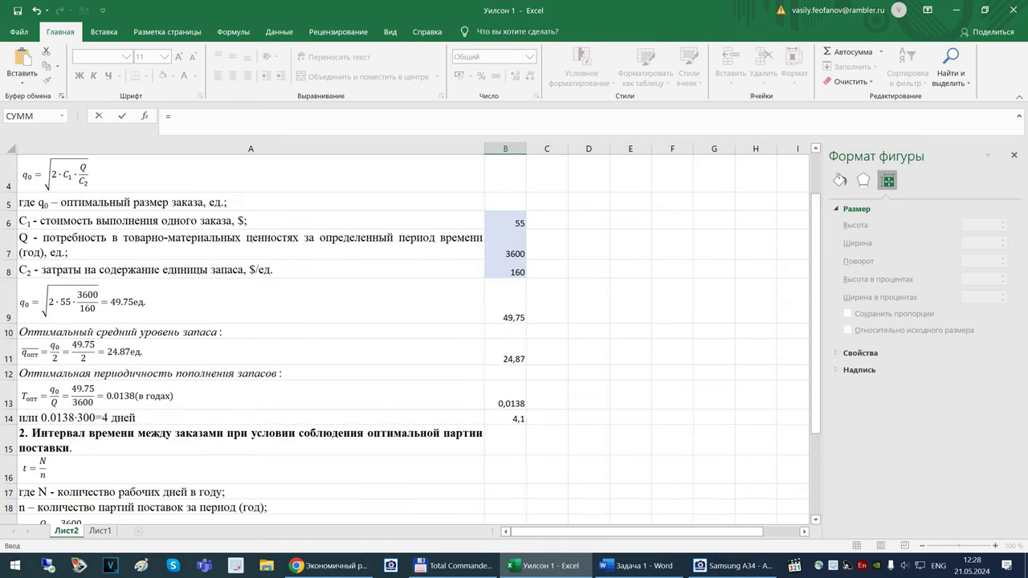
pyautogui.scroll(1, 411, 341)
pyautogui.click(505, 161)
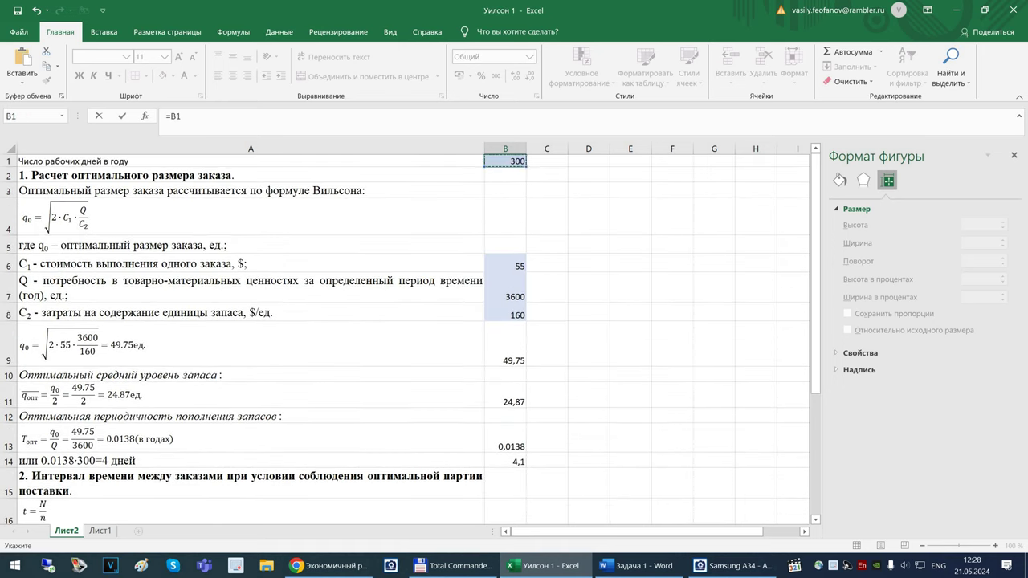
pyautogui.write('|')
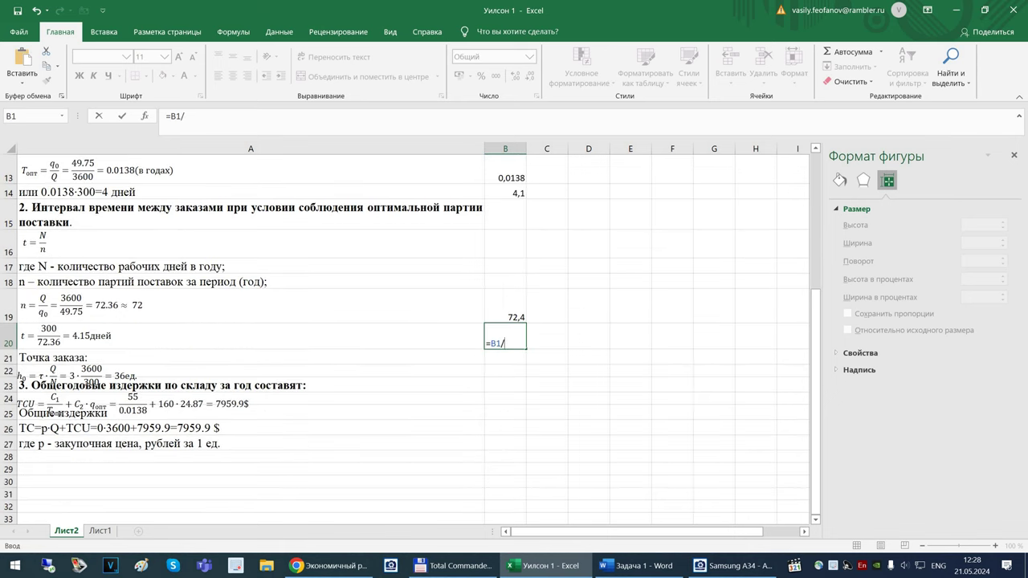
pyautogui.press('Up')
pyautogui.press('Return')
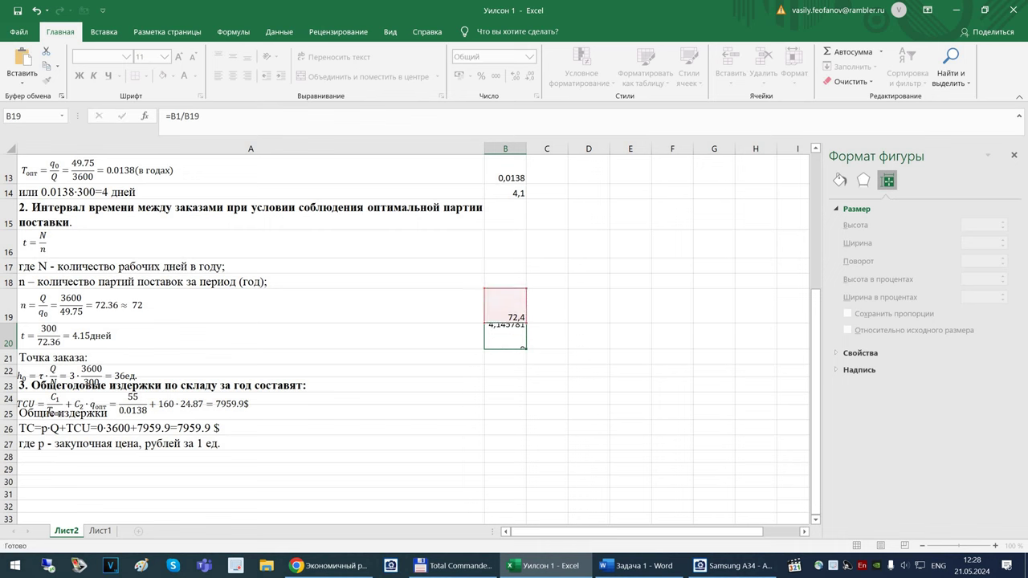
# Show the order interval in cell B20 with two decimal places
pyautogui.press('Up')
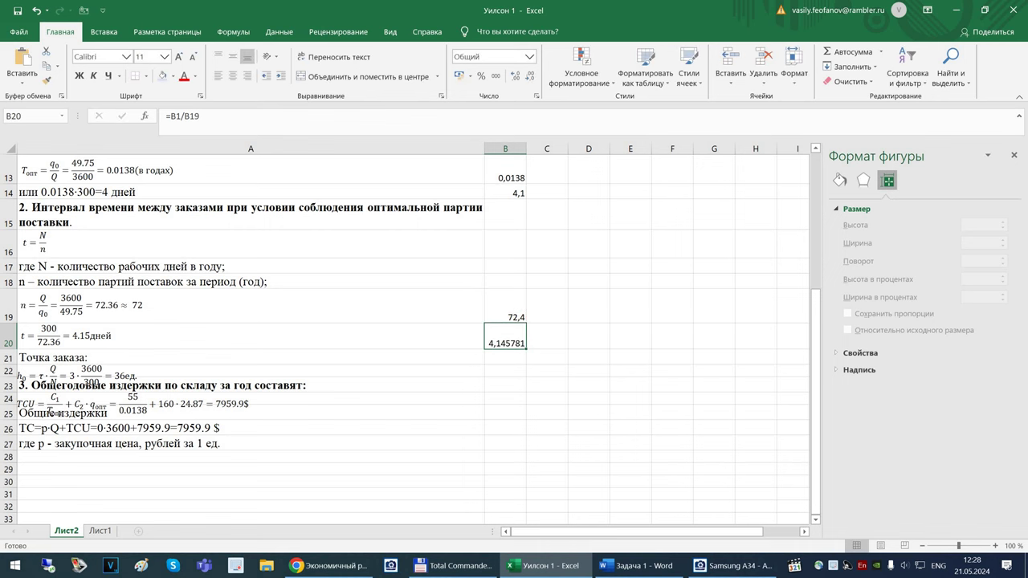
pyautogui.click(530, 75)
pyautogui.click(529, 75)
pyautogui.click(529, 75)
pyautogui.click(529, 75)
# Increase the height of row 22 and place the order point equation picture (h₀) inside cell A22
pyautogui.click(79, 377)
pyautogui.moveTo(79, 377); pyautogui.dragTo(174, 356)
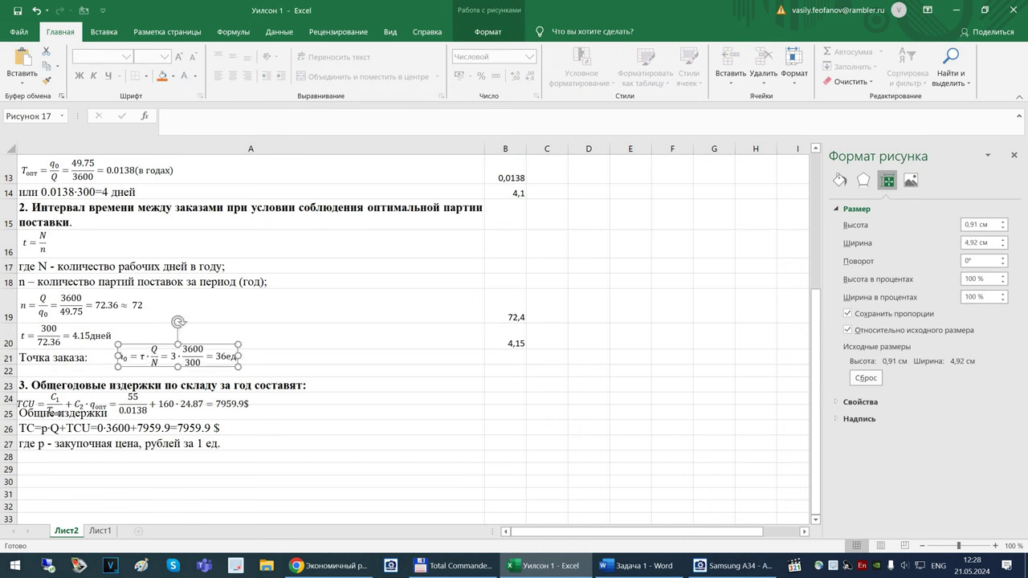
pyautogui.moveTo(10, 377); pyautogui.dragTo(10, 389)
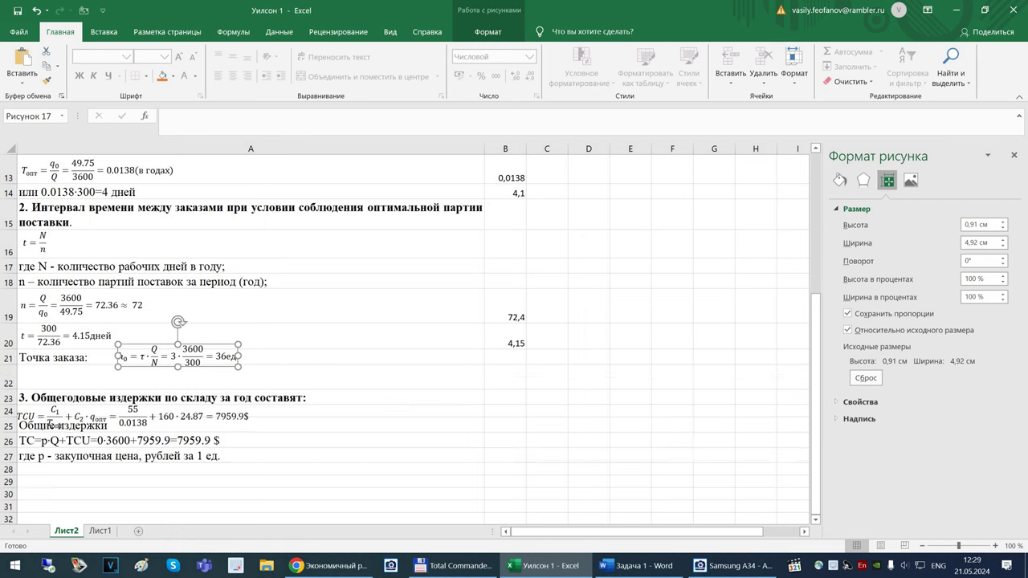
pyautogui.moveTo(177, 356); pyautogui.dragTo(82, 376)
pyautogui.click(505, 378)
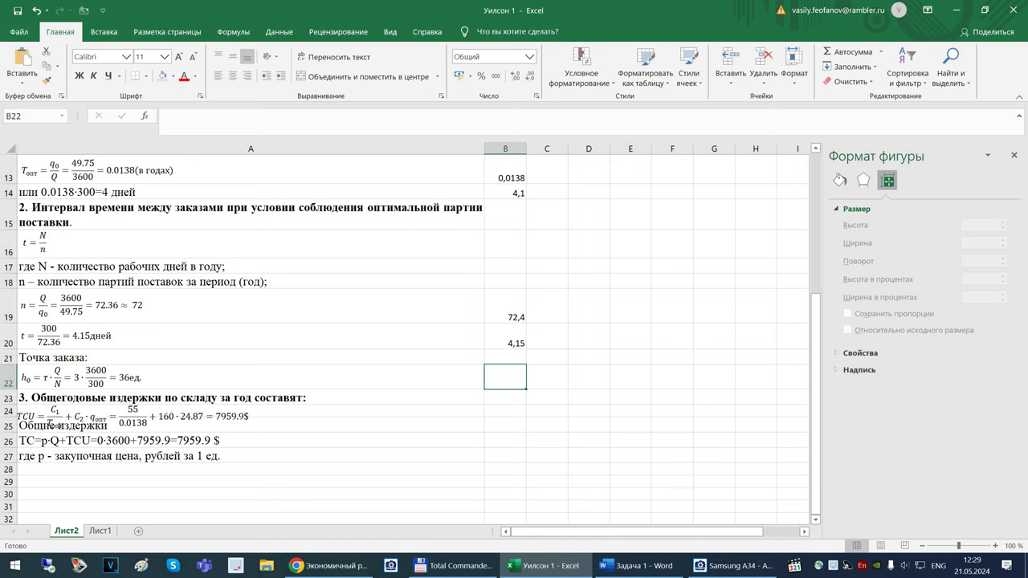
# Copy the sentence "Запас пополняется в полном объеме, но на его доставку требуется 3 рабочих дня" from Word into cell D2 in Excel
pyautogui.click(638, 567)
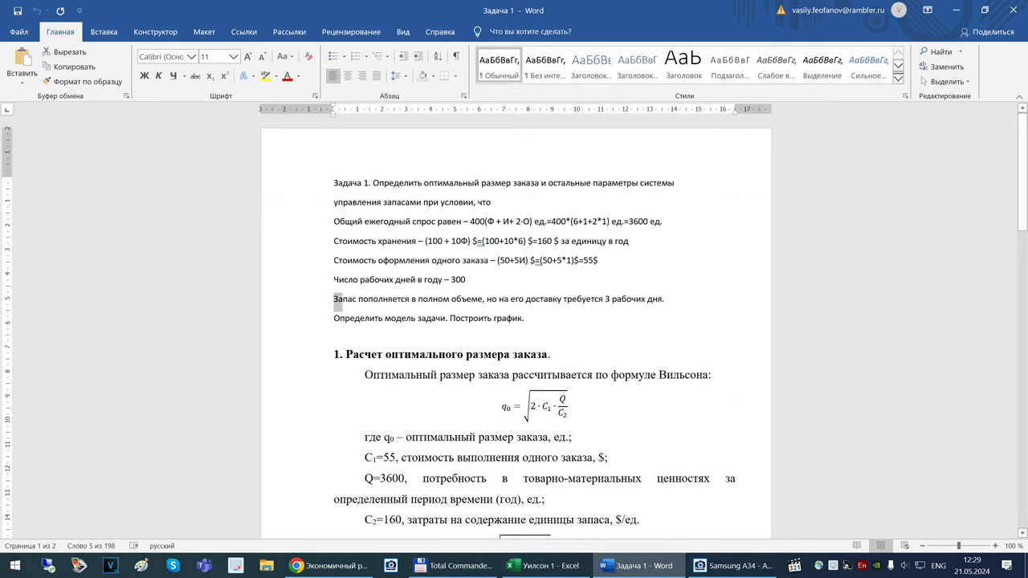
pyautogui.moveTo(336, 299); pyautogui.dragTo(663, 299)
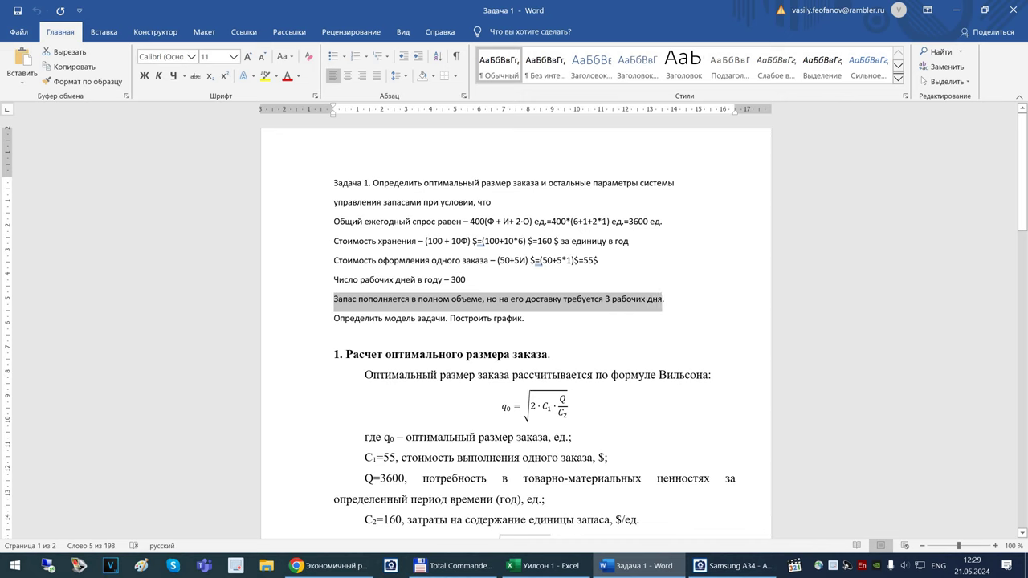
pyautogui.click(547, 567)
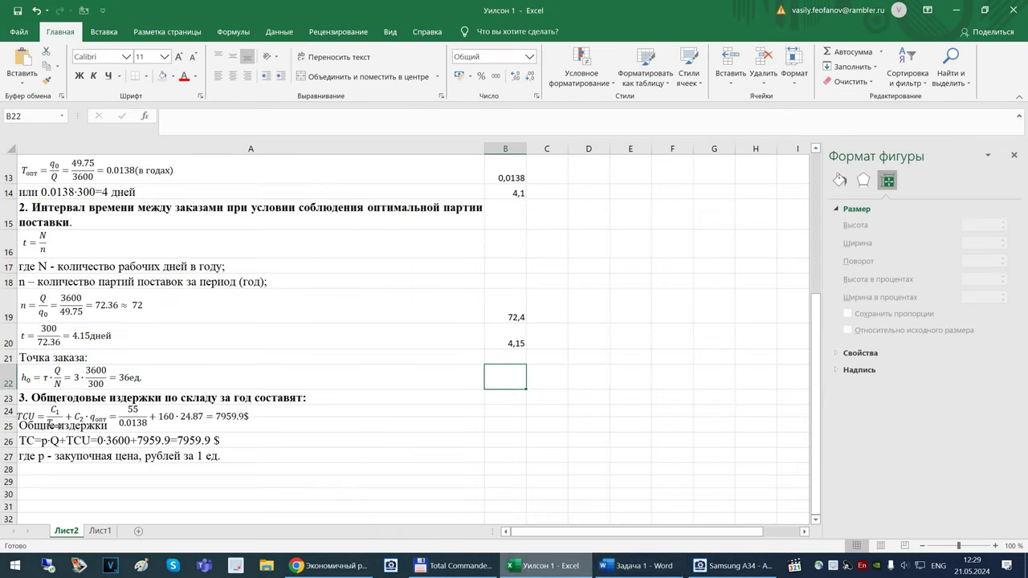
pyautogui.scroll(4, 411, 337)
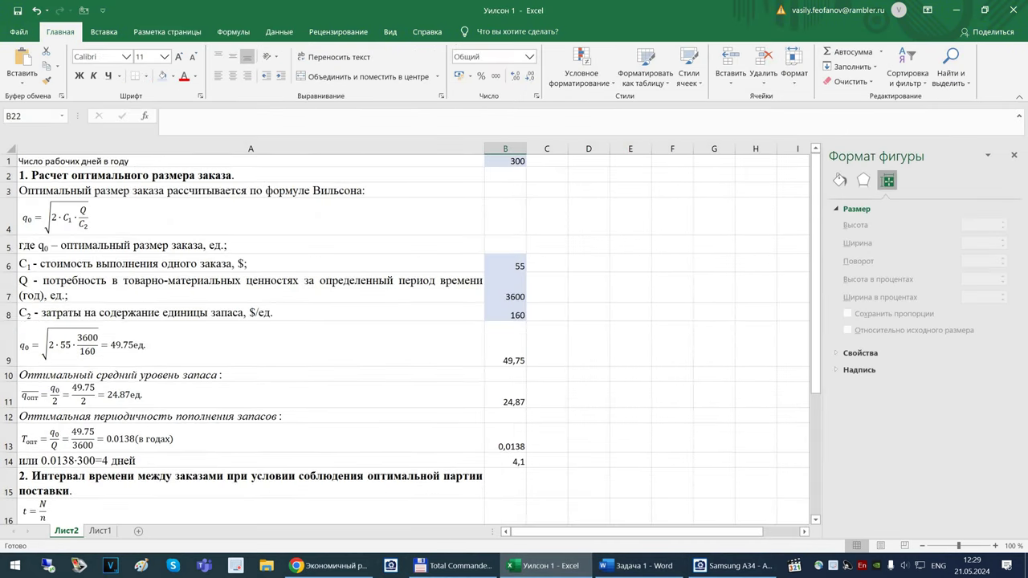
pyautogui.click(589, 175)
pyautogui.hotkey('ctrl', 'v')
pyautogui.hotkey('alt', 'Tab')
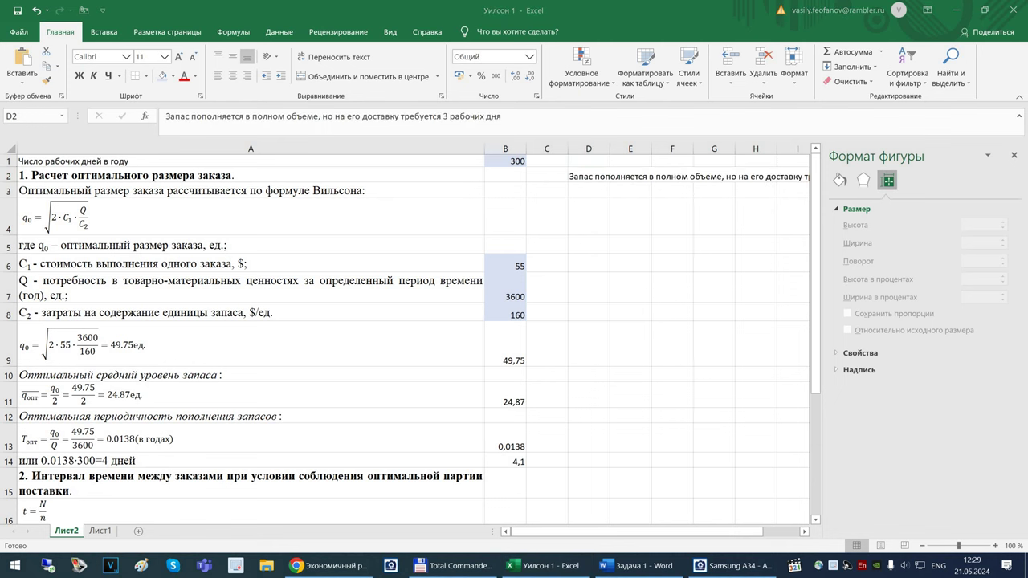
pyautogui.hotkey('alt', 'Tab')
# Insert a blank row above the "1. Расчет оптимального размера заказа" heading and move the pasted delivery sentence into cell A2
pyautogui.click(8, 176)
pyautogui.rightClick(8, 175)
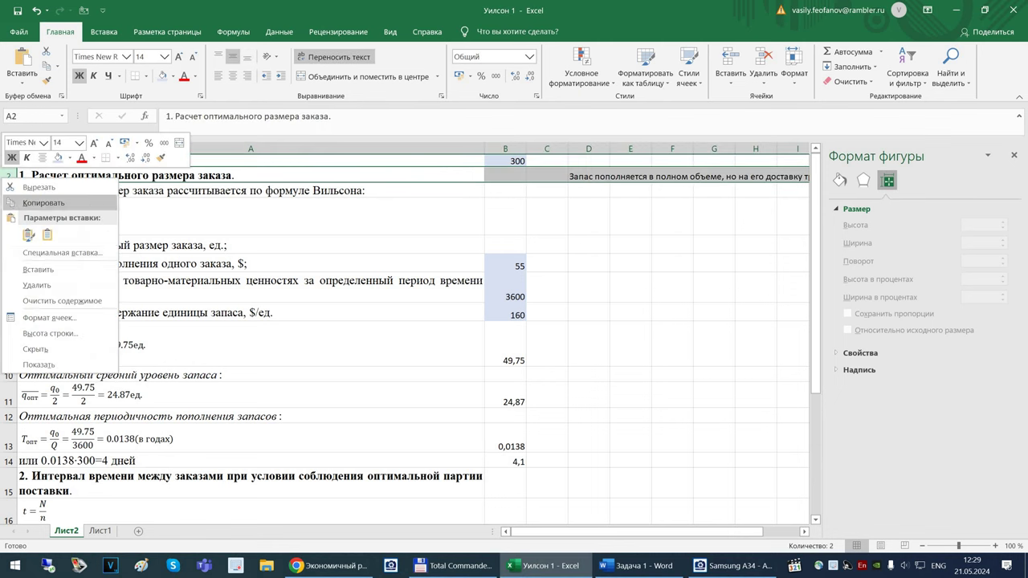
pyautogui.click(39, 269)
pyautogui.click(589, 188)
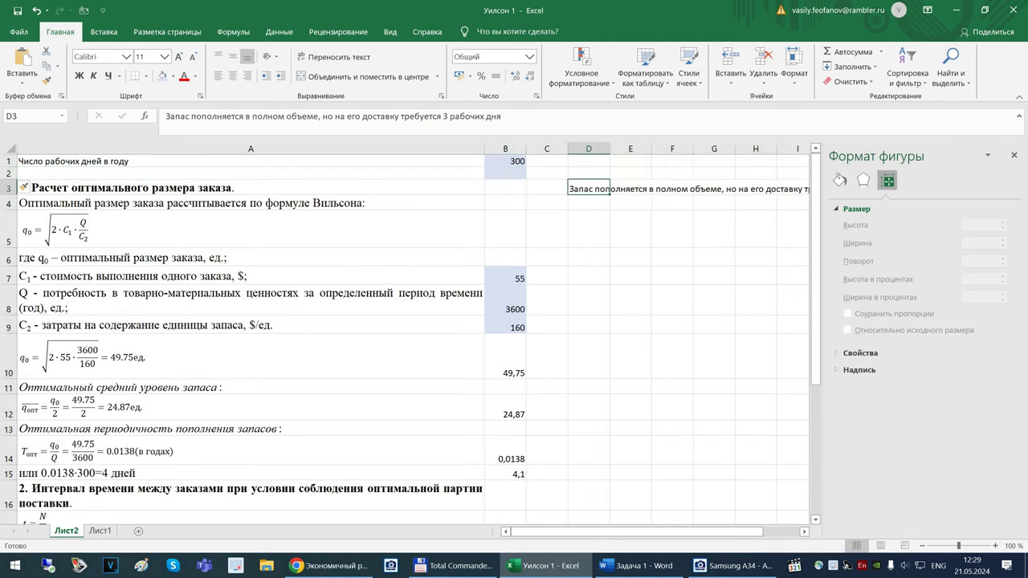
pyautogui.moveTo(588, 194); pyautogui.dragTo(111, 174)
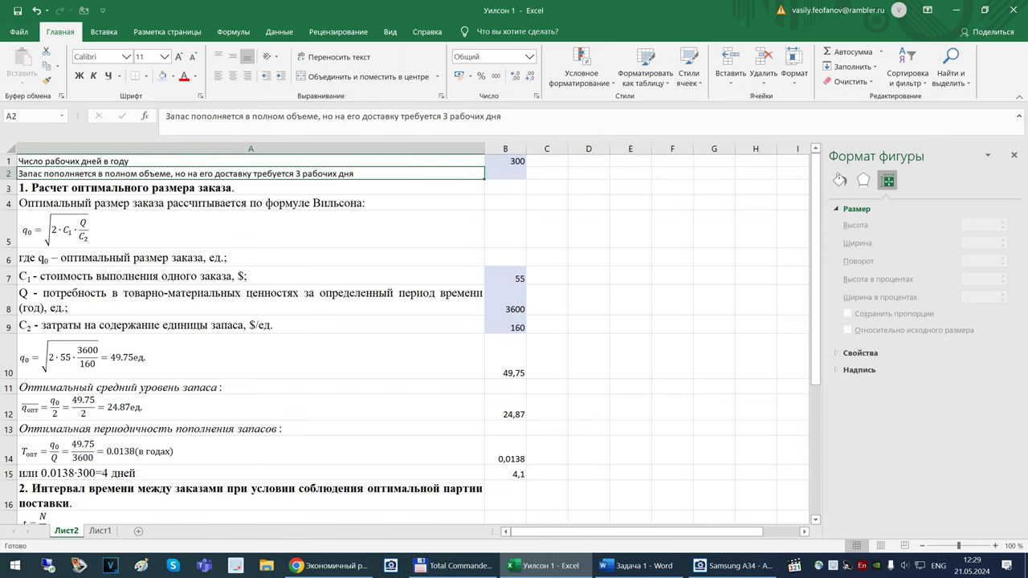
# Remove the number 3 from the sentence in A2 and change its ending to "требуется рабочих дней:"
pyautogui.doubleClick(446, 117)
pyautogui.press('Delete')
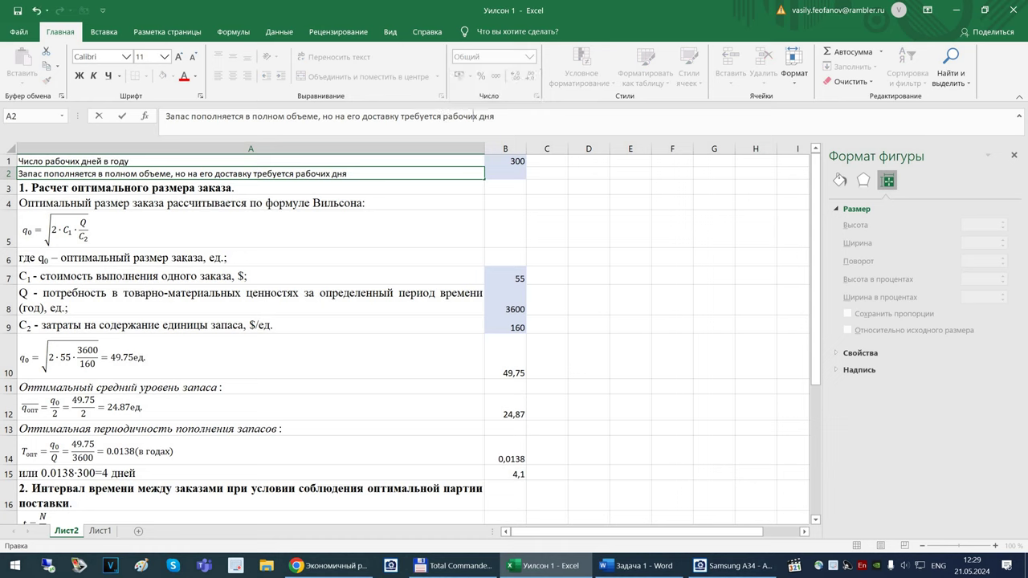
pyautogui.press('BackSpace')
pyautogui.write('tq')
pyautogui.press('BackSpace')
pyautogui.press('BackSpace')
pyautogui.hotkey('alt', 'shift')
pyautogui.write('ей')
pyautogui.hotkey('alt', 'shift')
pyautogui.write(':')
pyautogui.press('Return')
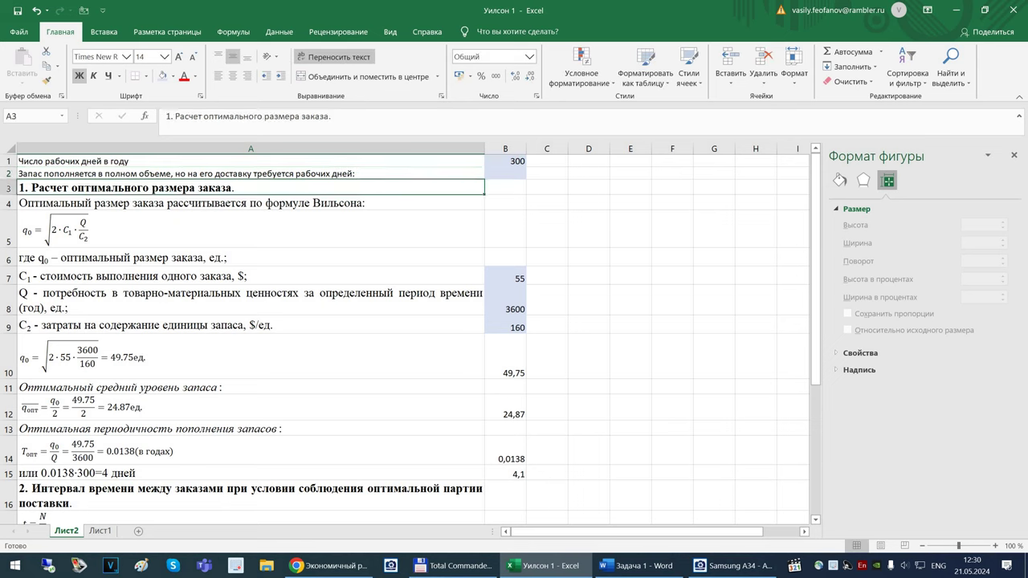
# Enter 3 in cell B2 as the number of working days needed for delivery
pyautogui.press('Up')
pyautogui.press('Right')
pyautogui.write('3')
pyautogui.press('Return')
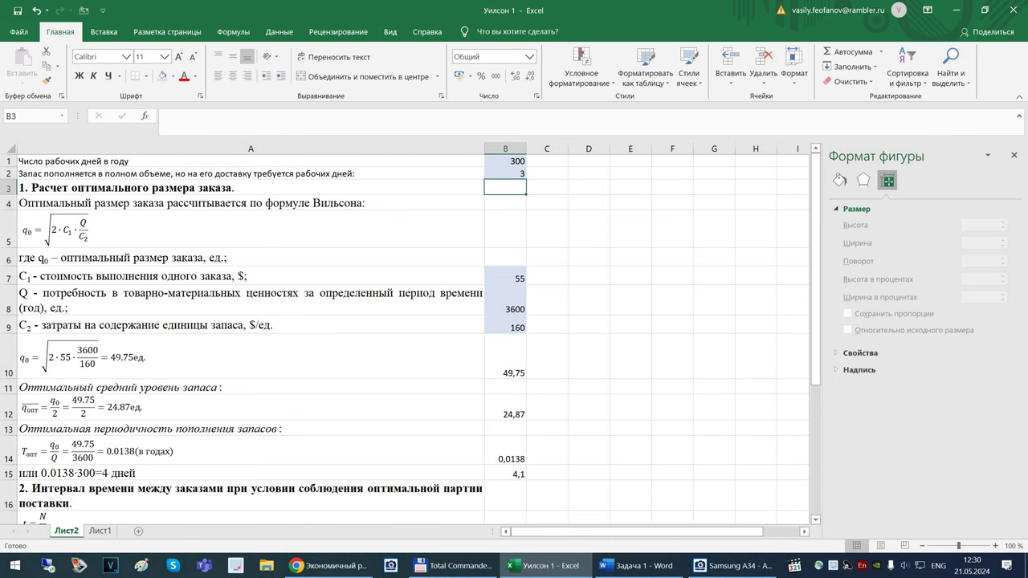
# Calculate the order point in cell B23 with the formula =B2*B8/B1
pyautogui.scroll(-3, 411, 337)
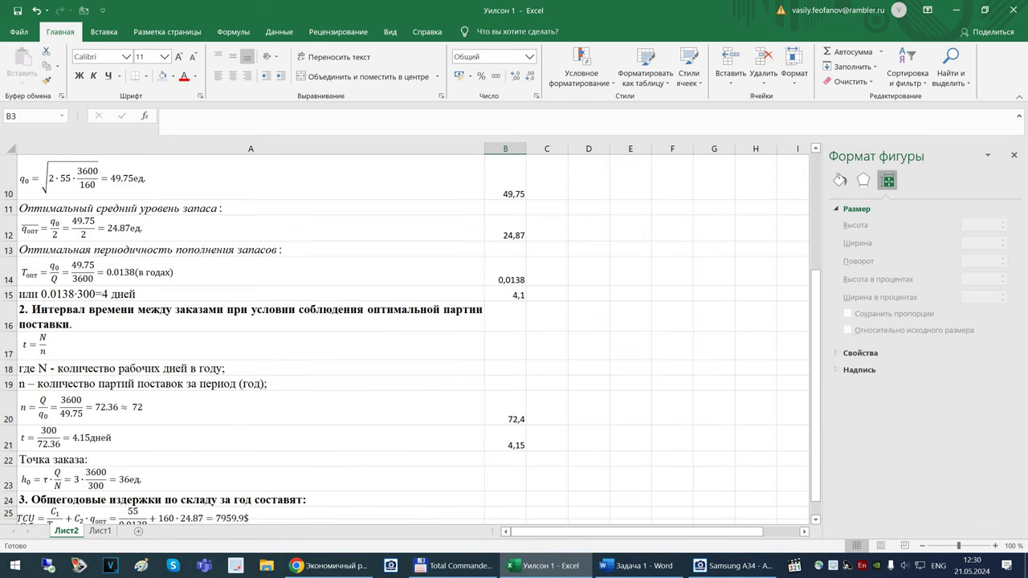
pyautogui.click(505, 480)
pyautogui.write('=')
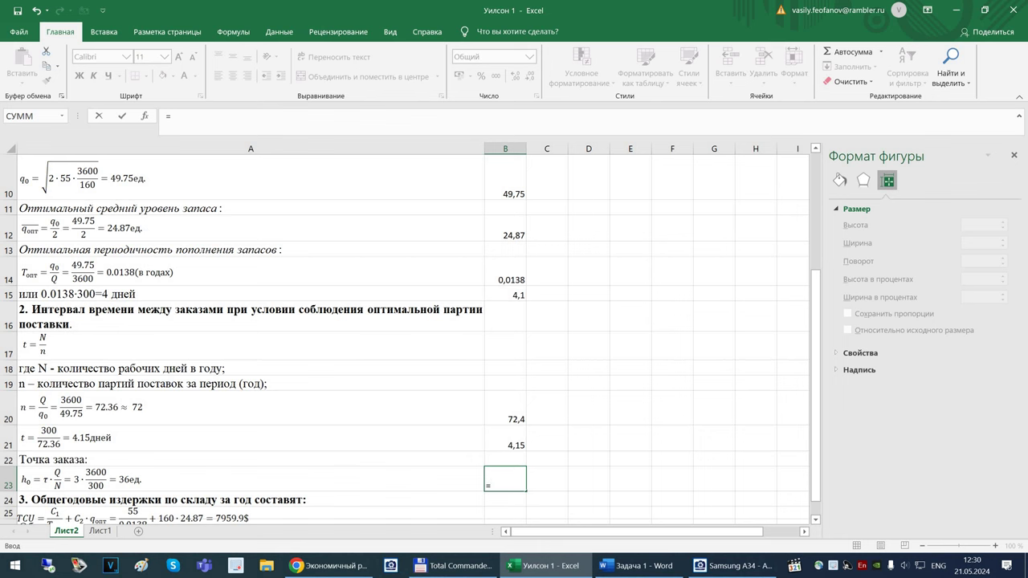
pyautogui.scroll(3, 411, 322)
pyautogui.click(505, 174)
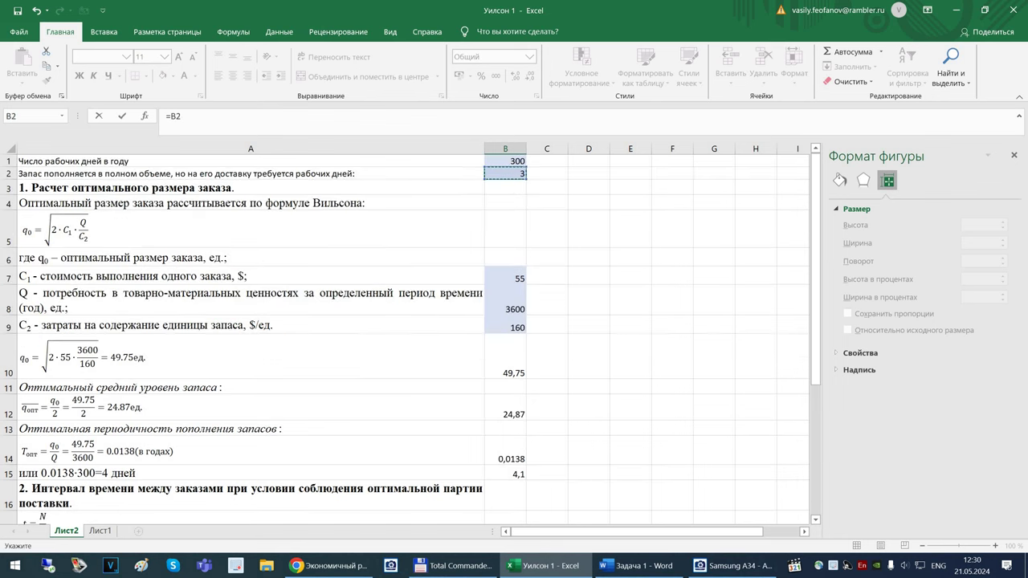
pyautogui.write('*')
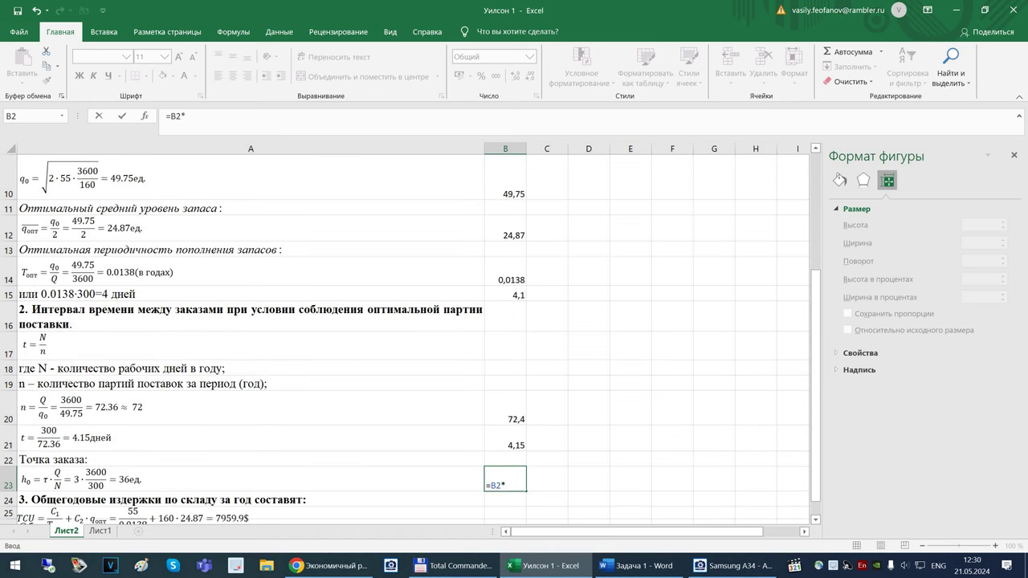
pyautogui.scroll(2, 411, 337)
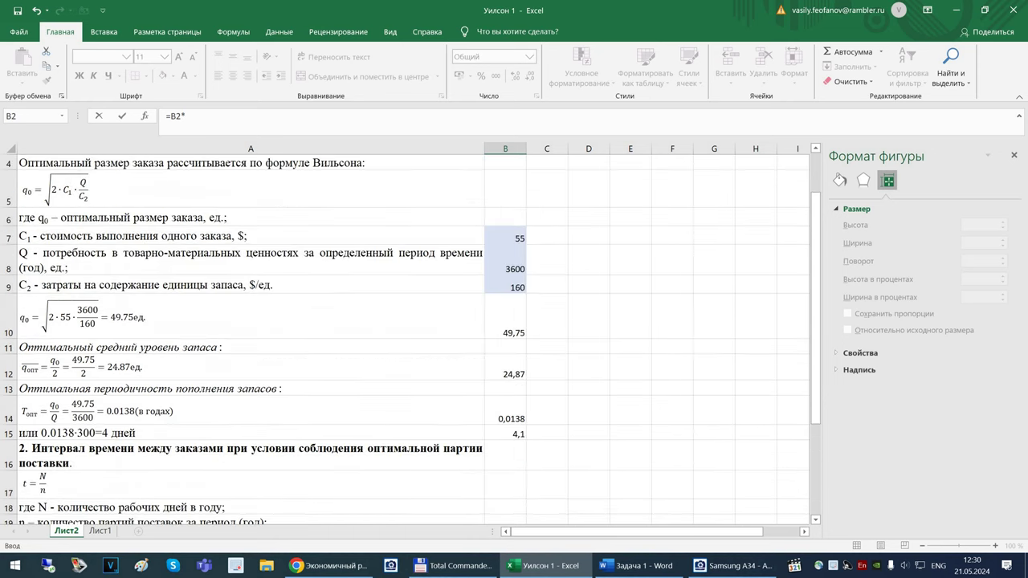
pyautogui.click(505, 260)
pyautogui.write('|')
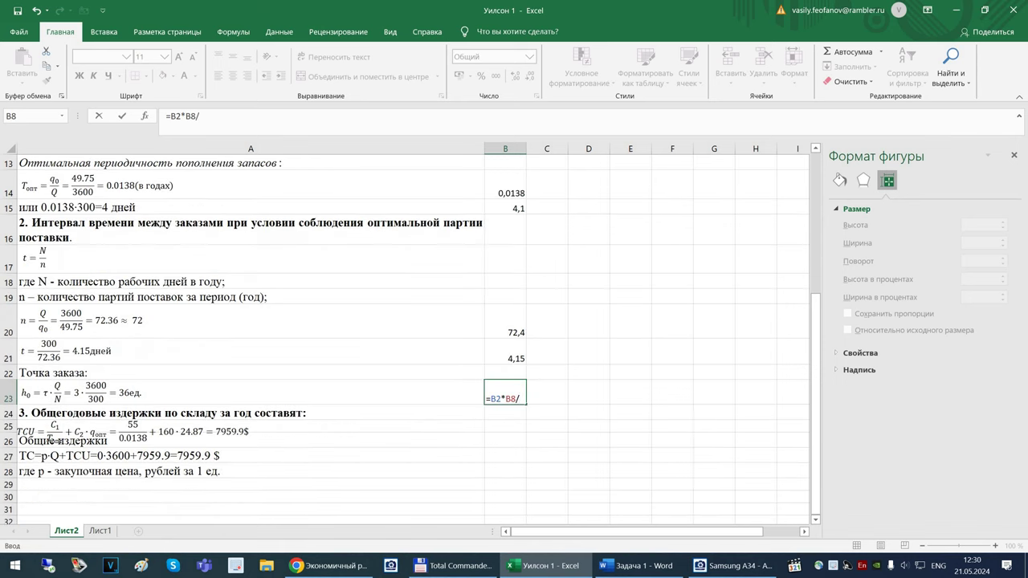
pyautogui.scroll(3, 412, 338)
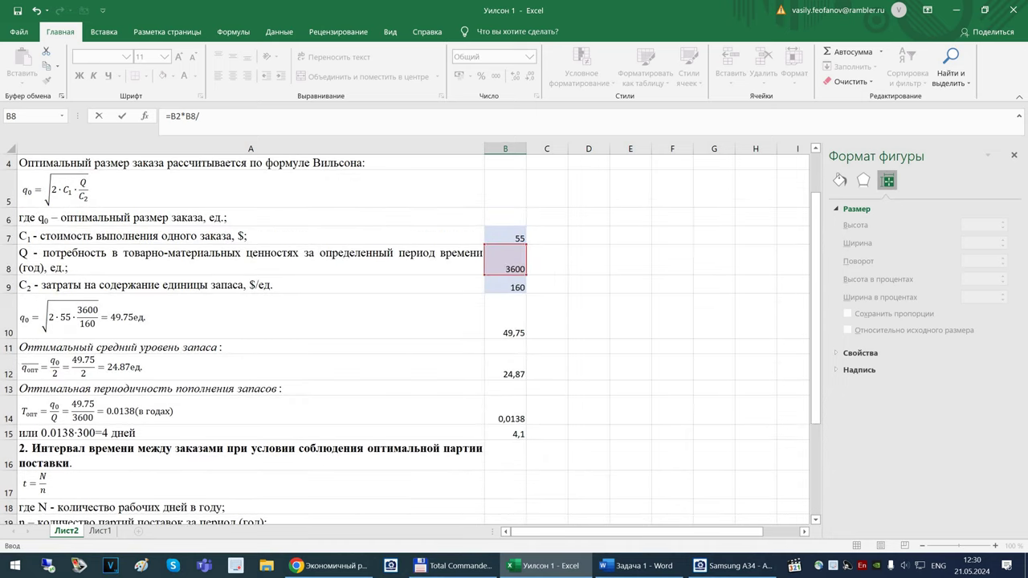
pyautogui.scroll(1, 411, 338)
pyautogui.click(505, 161)
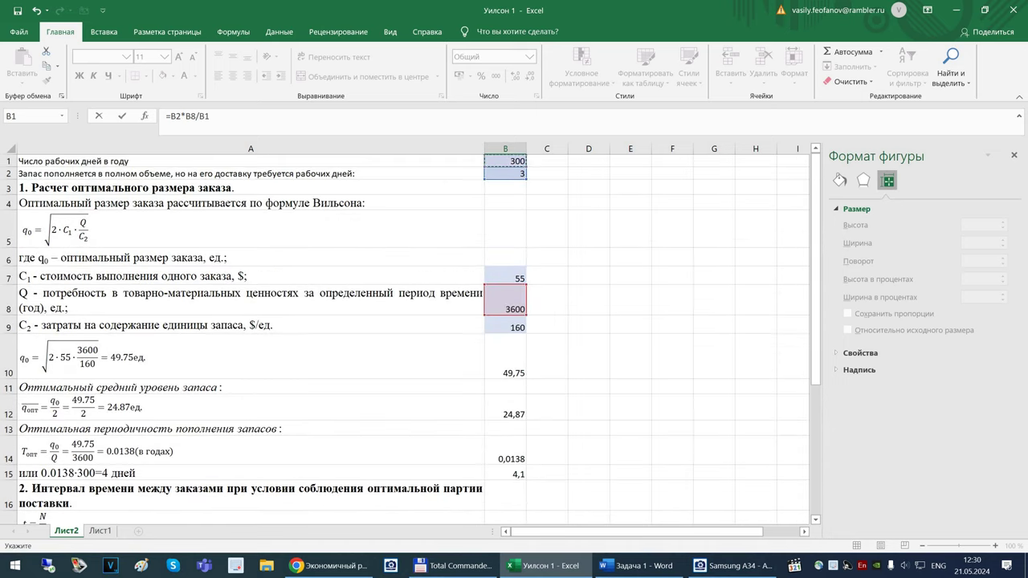
pyautogui.press('Return')
pyautogui.scroll(5, 412, 337)
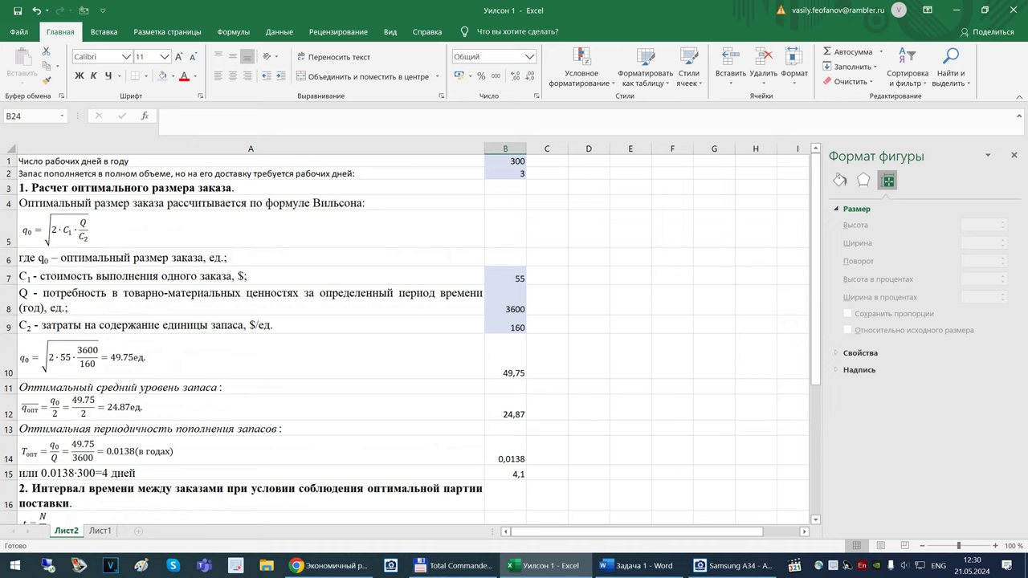
pyautogui.moveTo(8, 277); pyautogui.dragTo(9, 325)
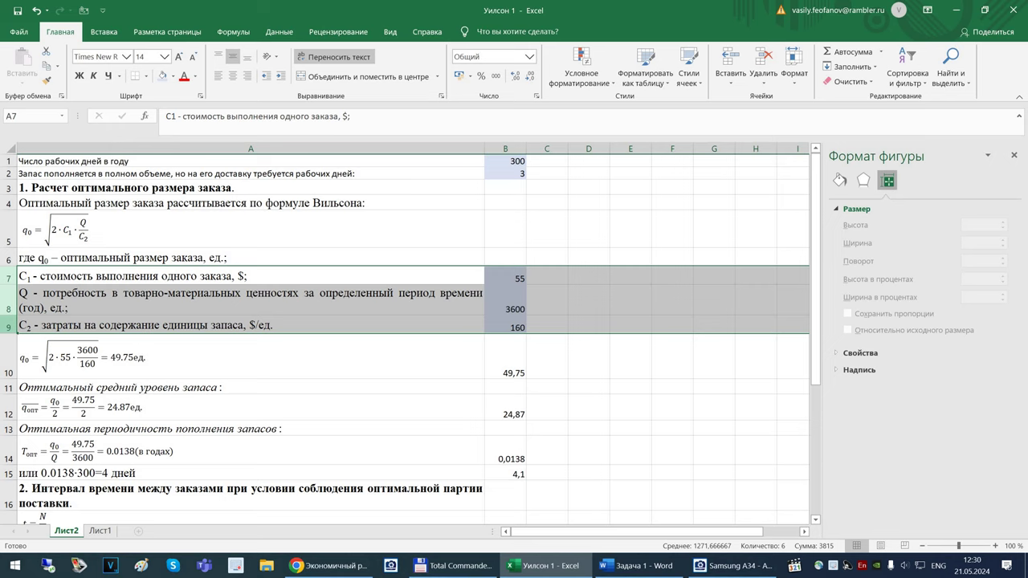
# Increase the height of row 25 and place the TCU annual cost equation picture inside cell A25
pyautogui.scroll(-3, 412, 337)
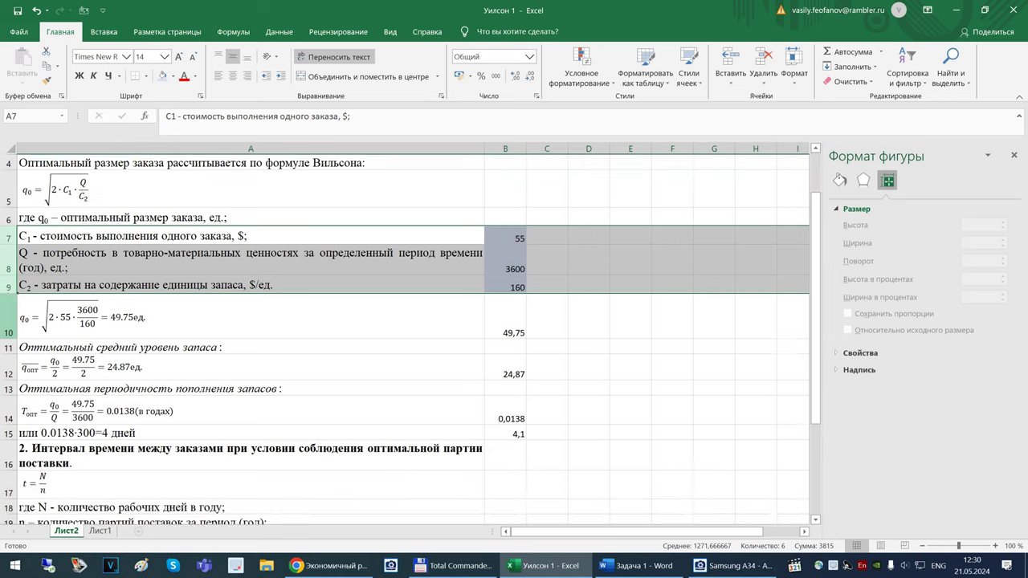
pyautogui.scroll(-1, 411, 338)
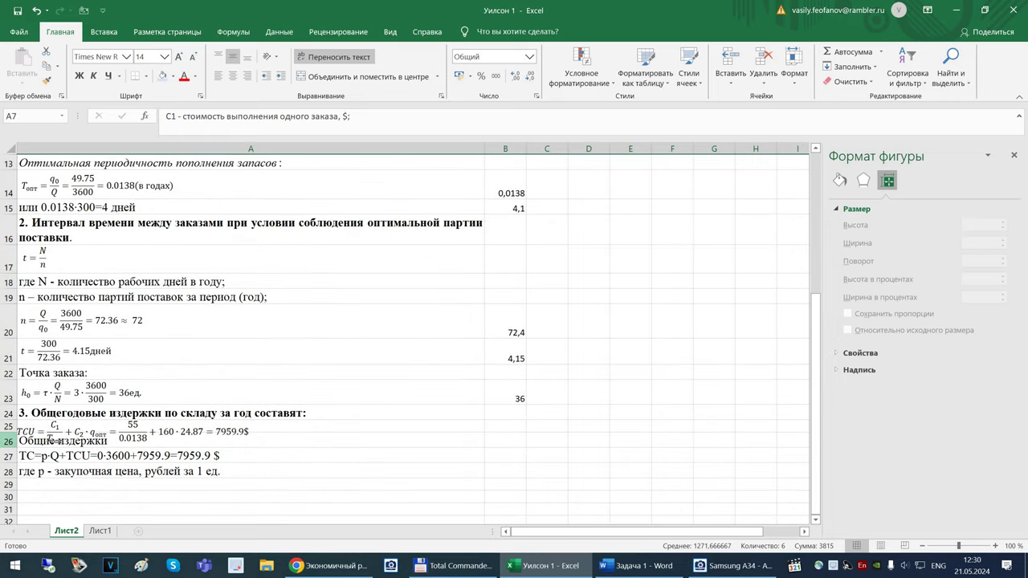
pyautogui.moveTo(80, 432); pyautogui.dragTo(123, 388)
pyautogui.moveTo(8, 434); pyautogui.dragTo(8, 457)
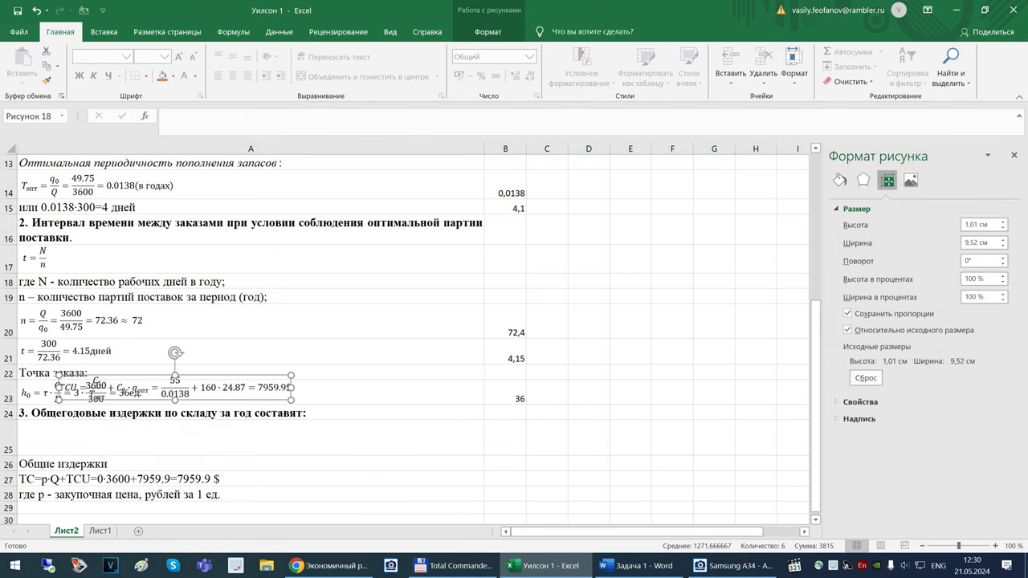
pyautogui.moveTo(120, 388); pyautogui.dragTo(82, 439)
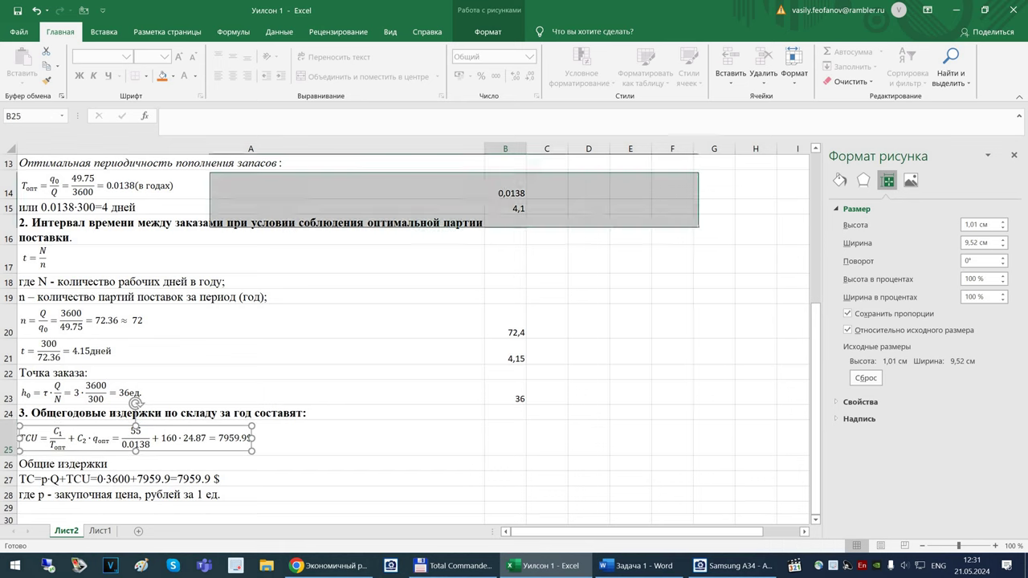
# Calculate the annual warehouse costs in cell B25 with =B7/B14+B9*B12 and display the result to one decimal place
pyautogui.click(505, 438)
pyautogui.write('=')
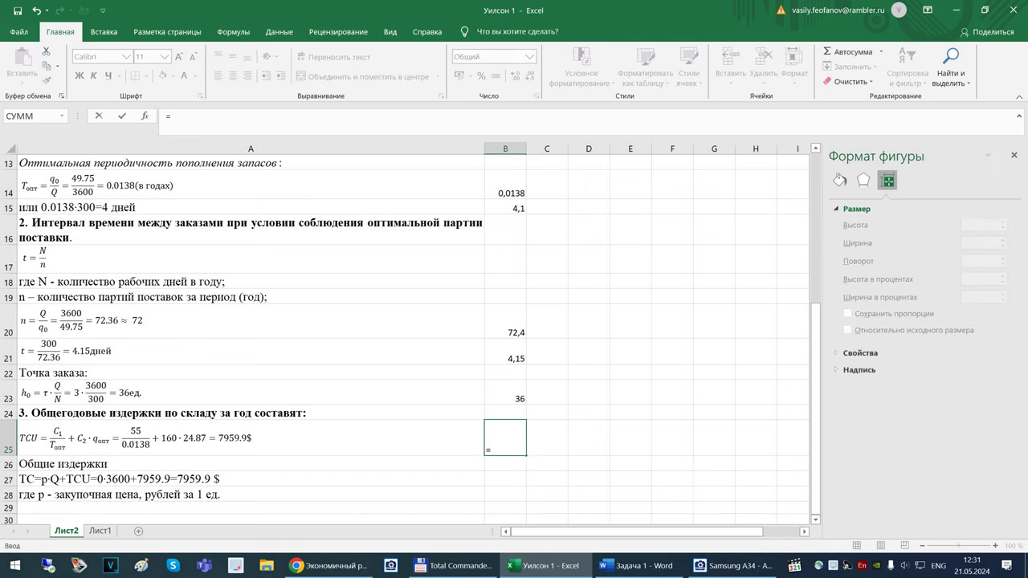
pyautogui.scroll(3, 402, 338)
pyautogui.click(505, 237)
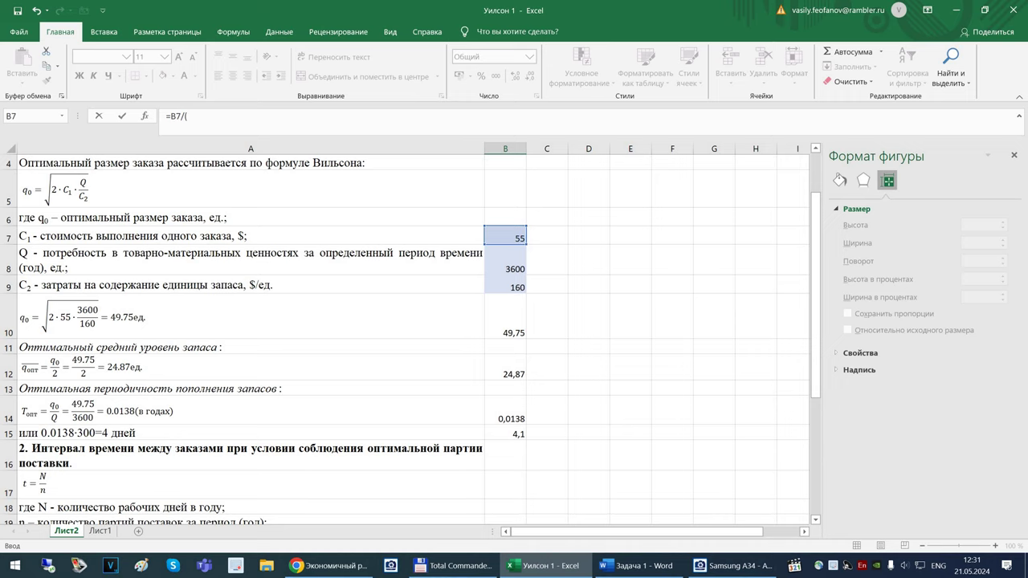
pyautogui.scroll(-3, 402, 337)
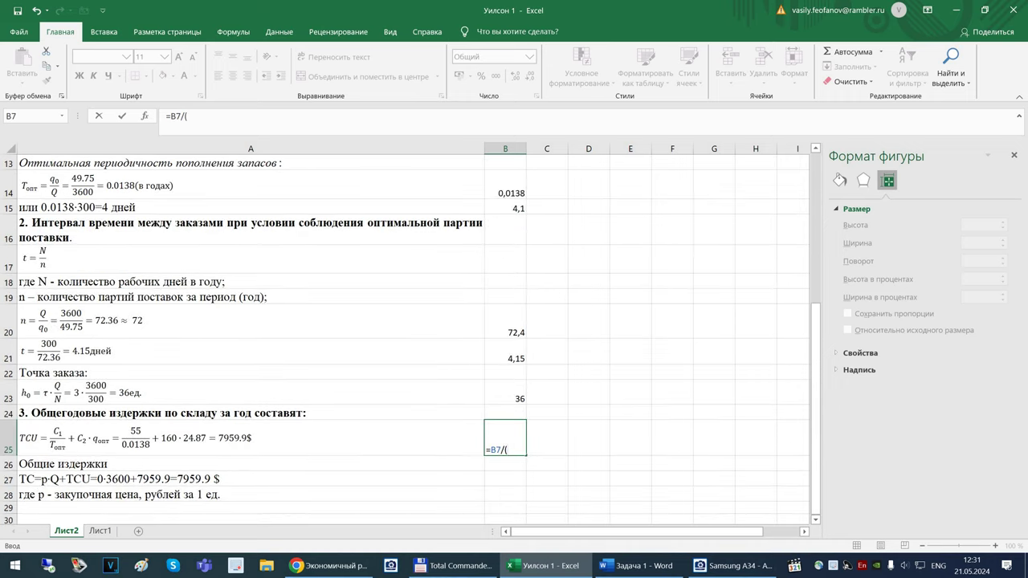
pyautogui.press('BackSpace')
pyautogui.click(505, 184)
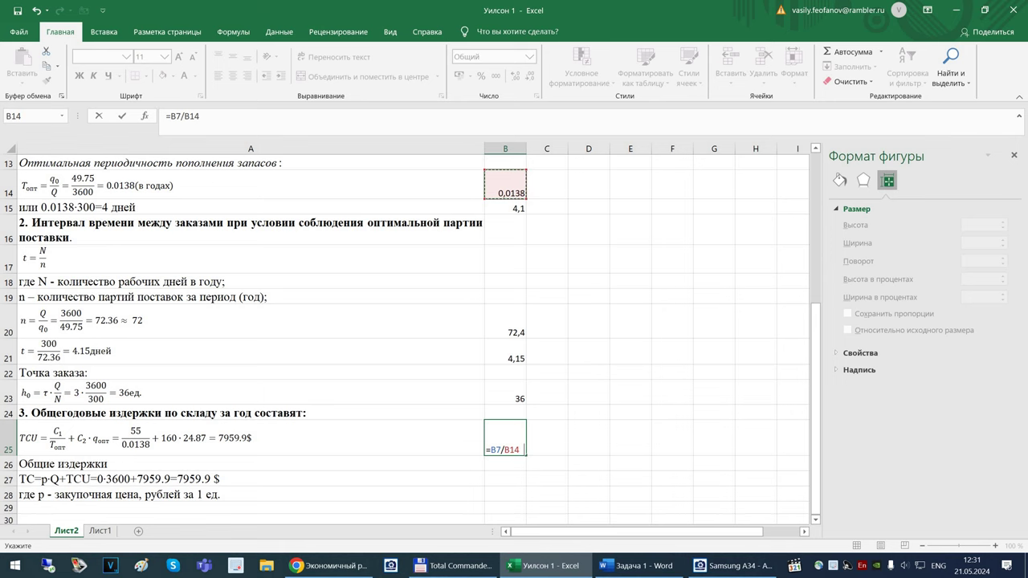
pyautogui.write('+')
pyautogui.scroll(3, 411, 338)
pyautogui.click(506, 286)
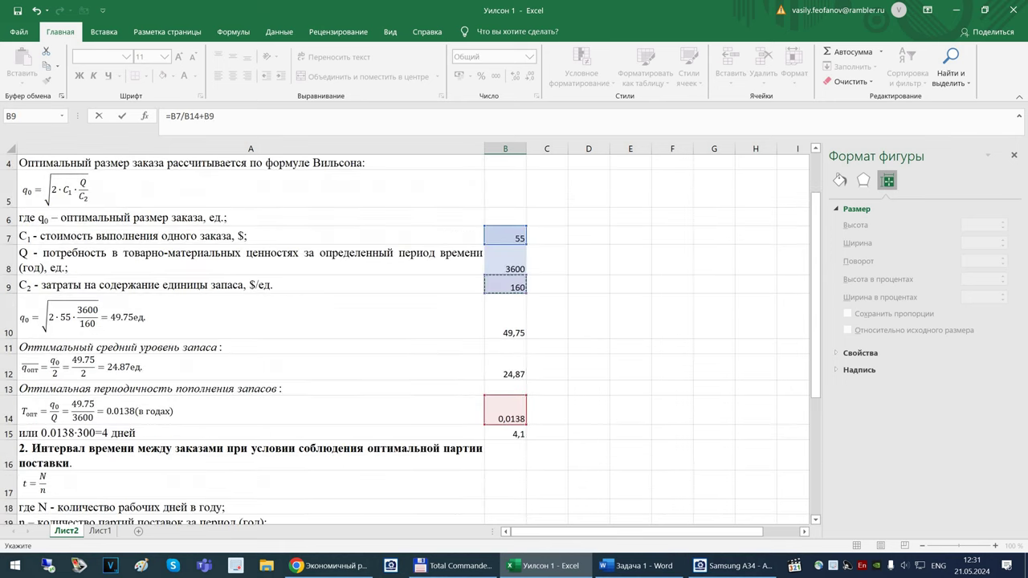
pyautogui.write('*')
pyautogui.scroll(-2, 411, 338)
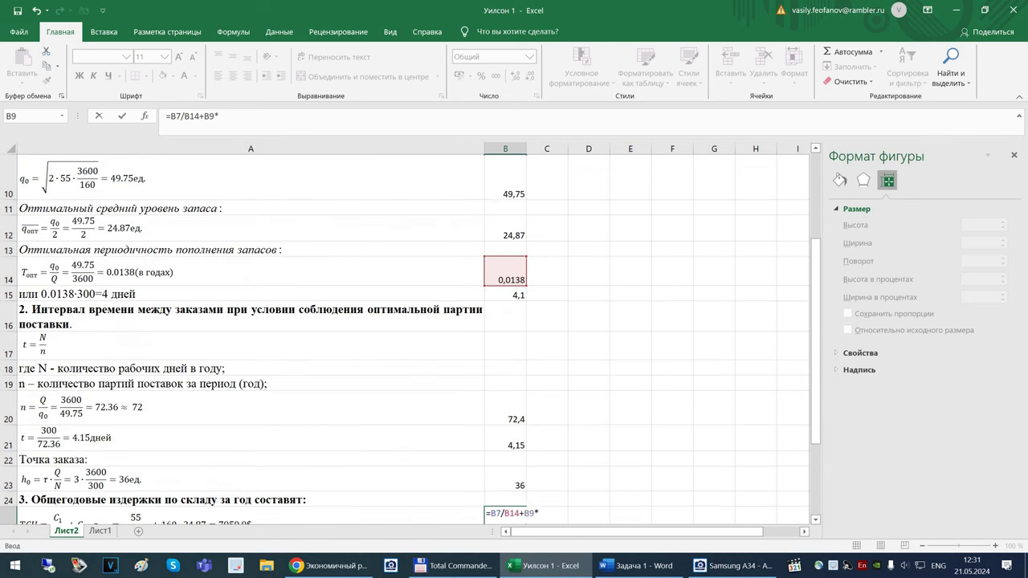
pyautogui.scroll(-1, 412, 338)
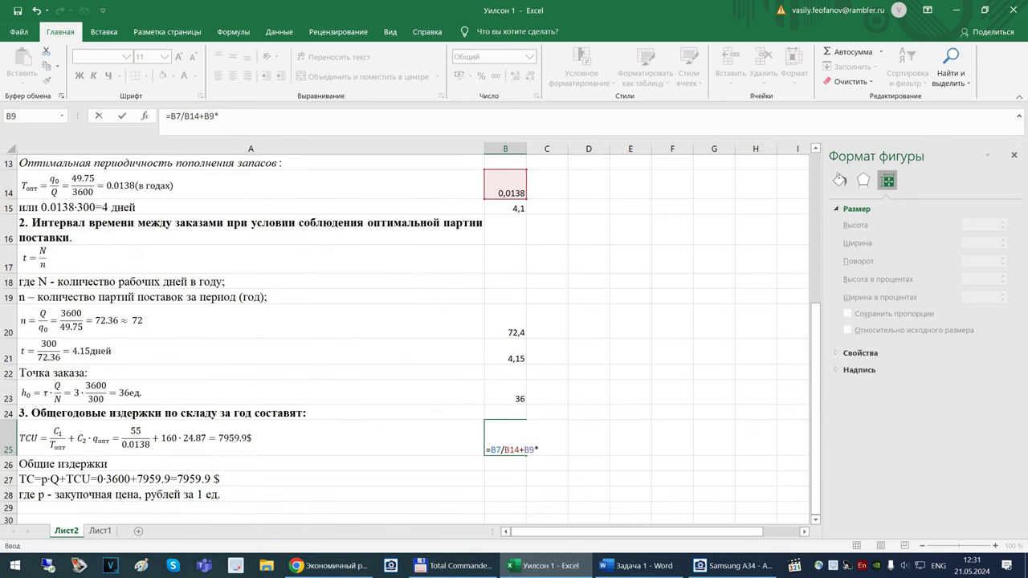
pyautogui.scroll(2, 411, 338)
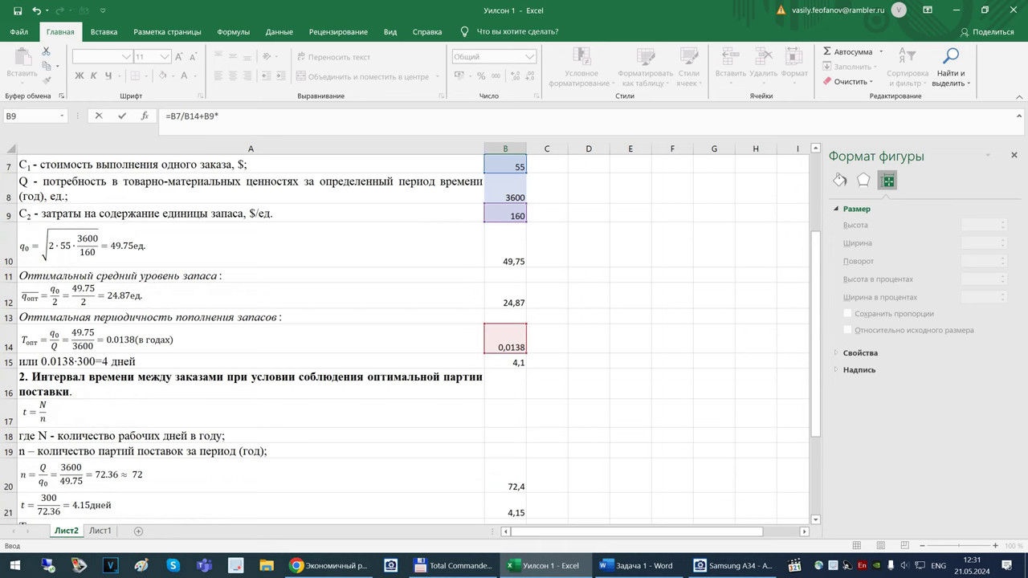
pyautogui.click(506, 296)
pyautogui.press('Return')
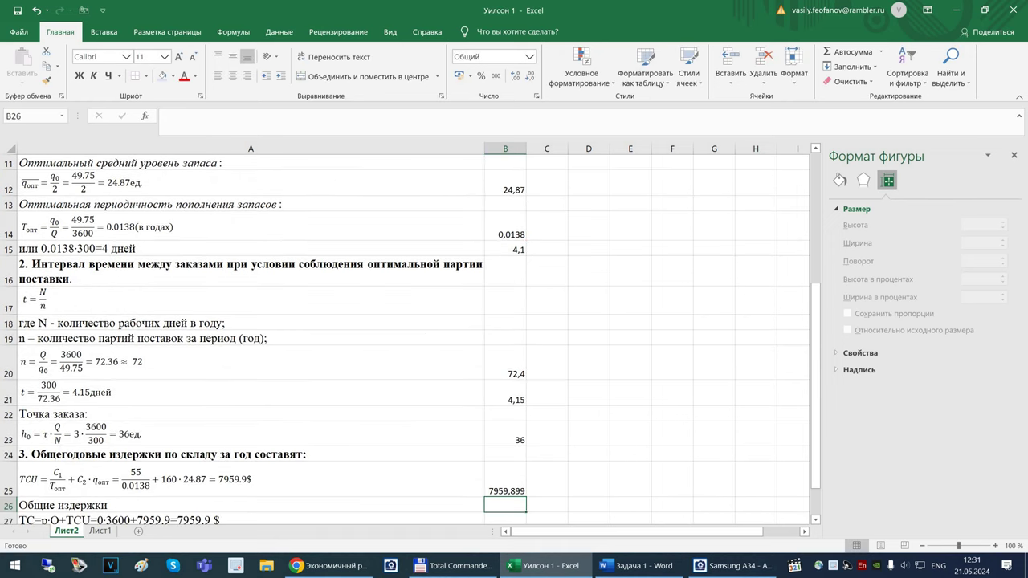
pyautogui.click(506, 480)
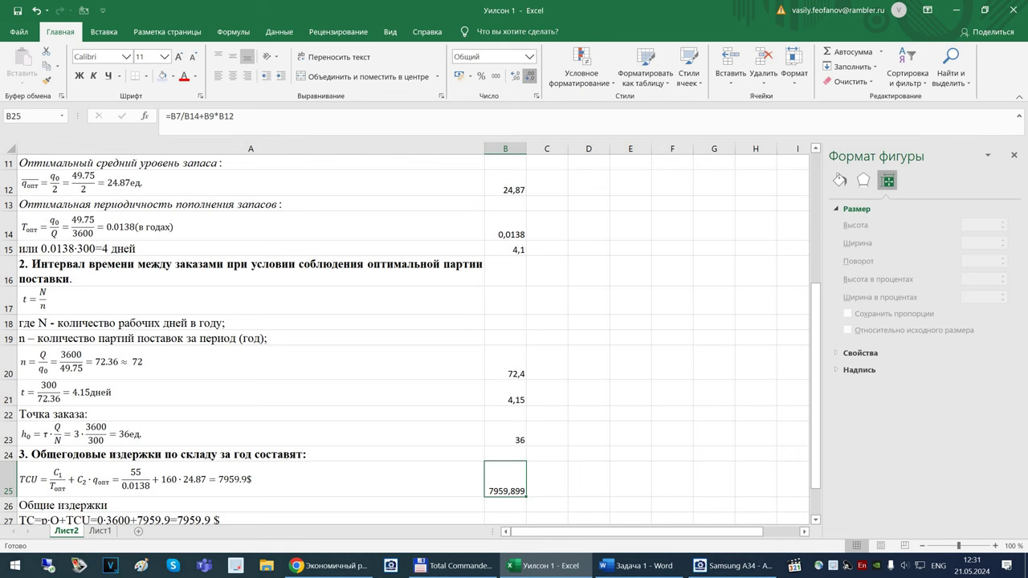
pyautogui.click(530, 76)
# Calculate the total costs TC in cell B27 with the formula =0*B8+B25
pyautogui.scroll(-2, 409, 342)
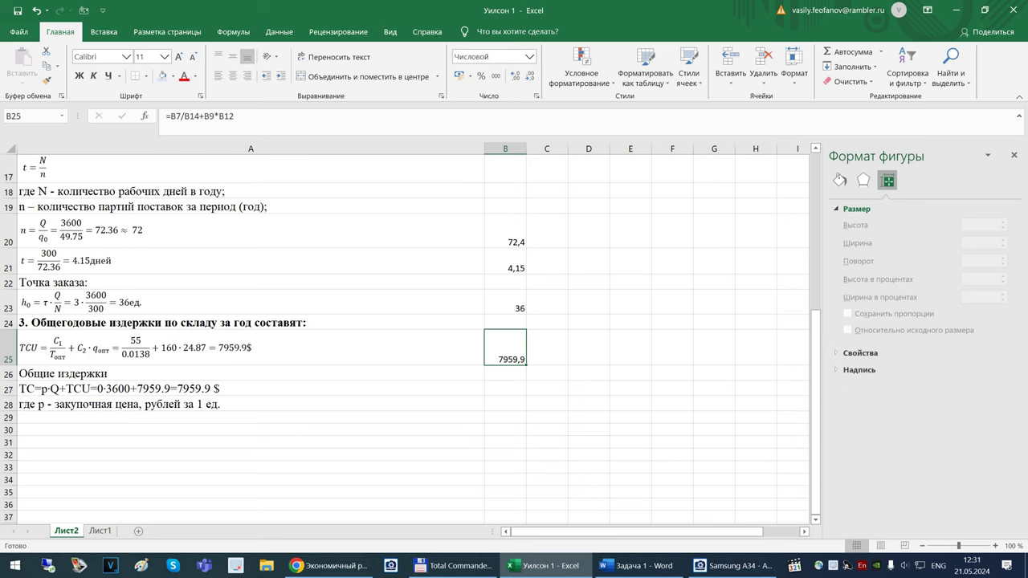
pyautogui.click(505, 389)
pyautogui.write('=0*')
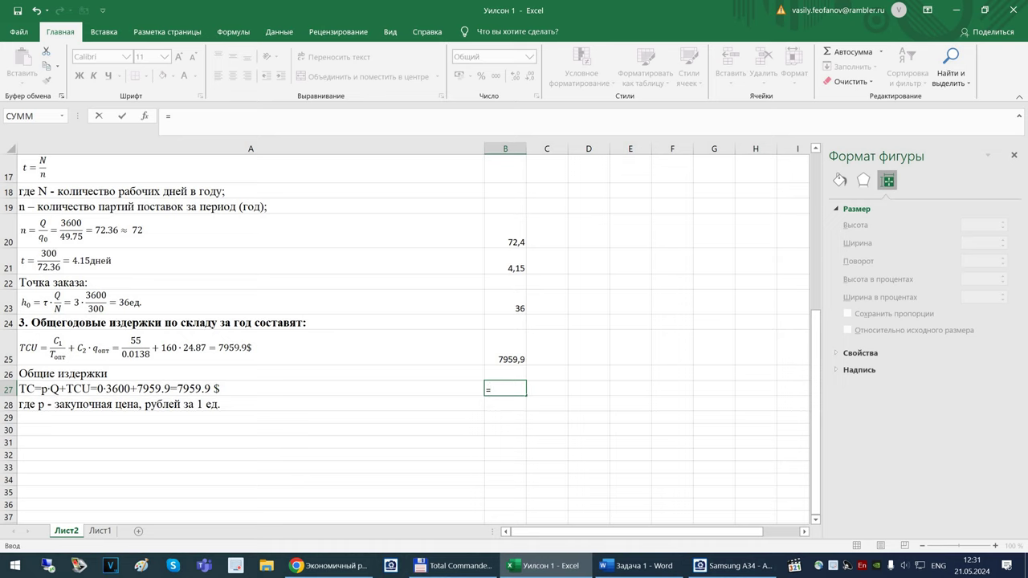
pyautogui.write('0*')
pyautogui.scroll(5, 402, 337)
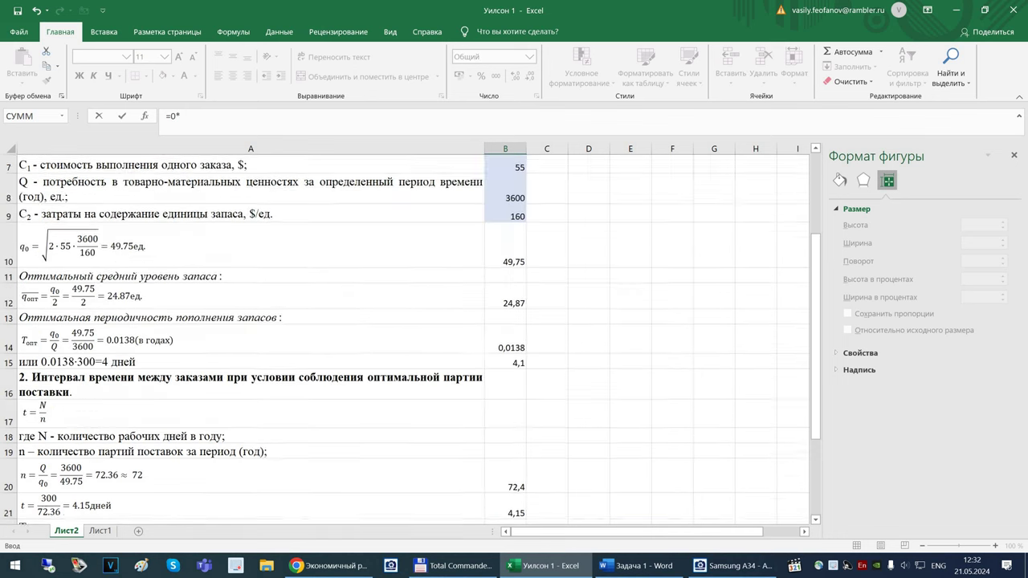
pyautogui.click(505, 289)
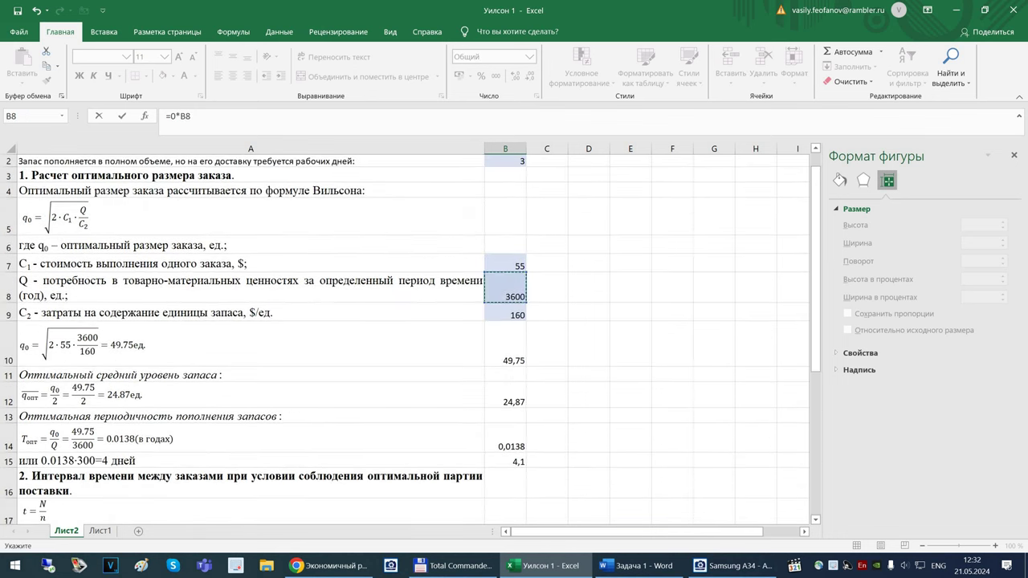
pyautogui.write('+')
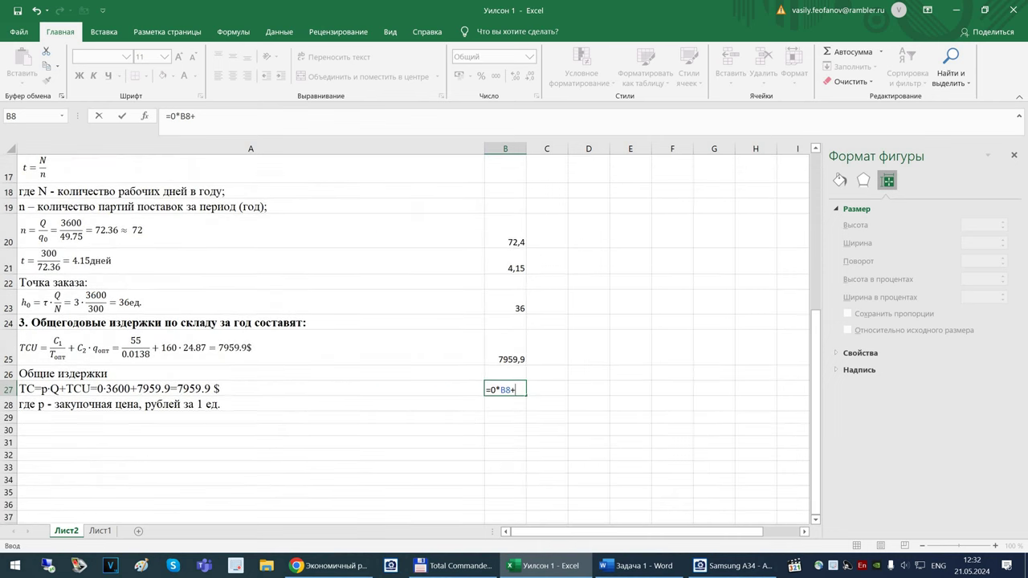
pyautogui.click(505, 348)
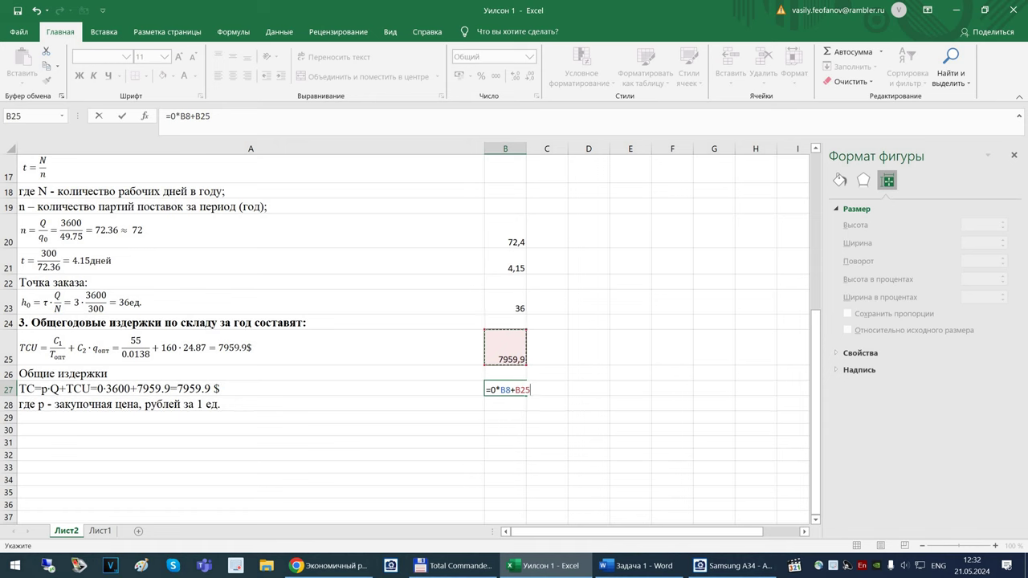
pyautogui.press('Return')
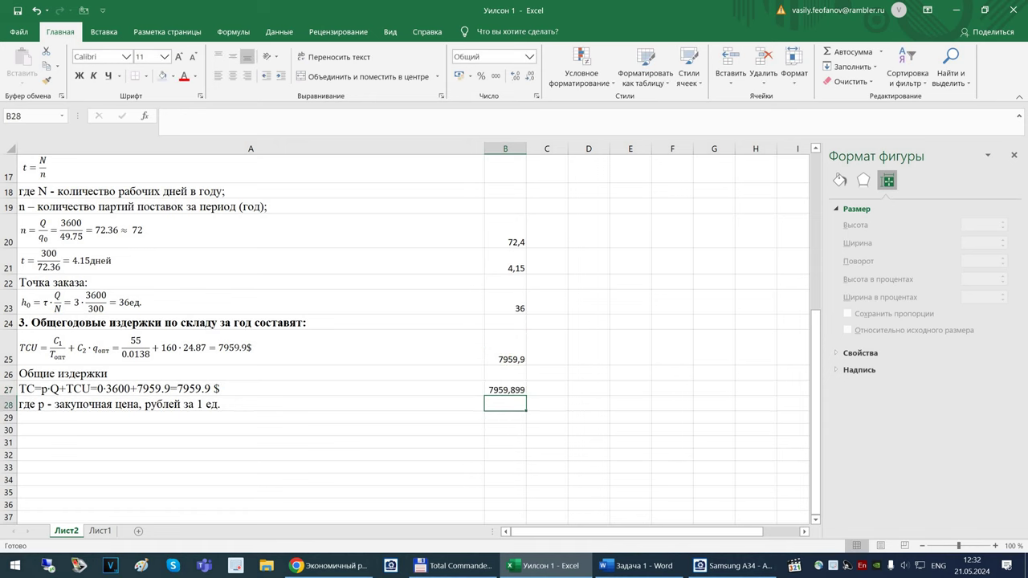
# Copy the one-decimal number formatting from cell B25 to cell B27
pyautogui.click(506, 348)
pyautogui.click(46, 79)
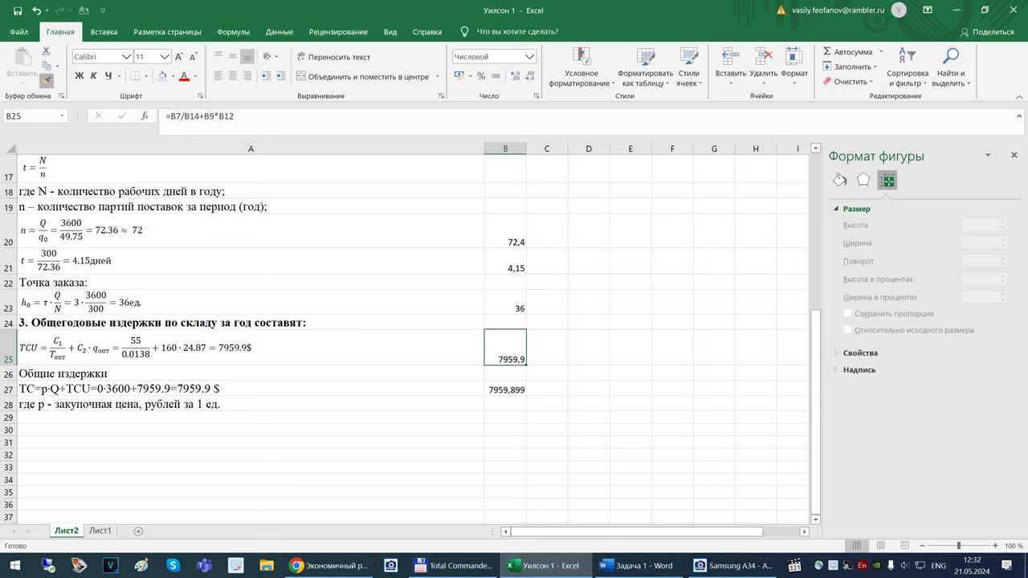
pyautogui.click(506, 389)
pyautogui.click(250, 443)
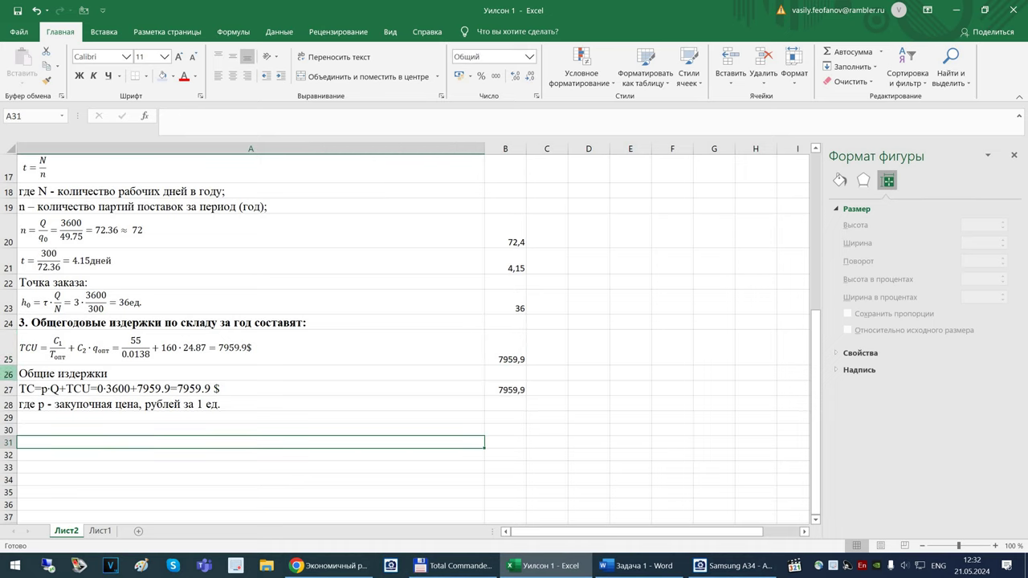
# Delete rows 26 to 28 with the total costs section and undo the deletion
pyautogui.click(8, 375)
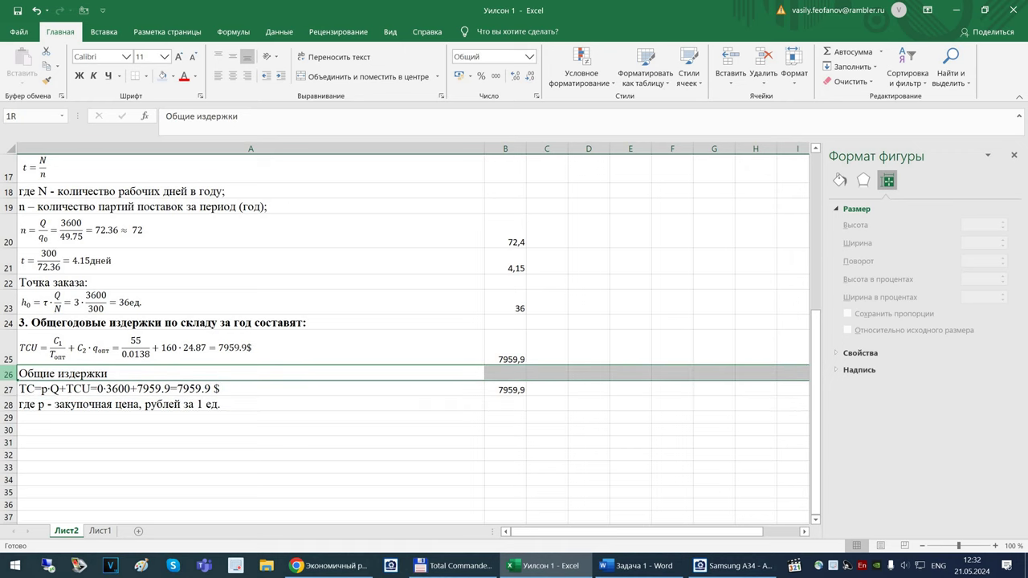
pyautogui.moveTo(9, 373); pyautogui.dragTo(9, 403)
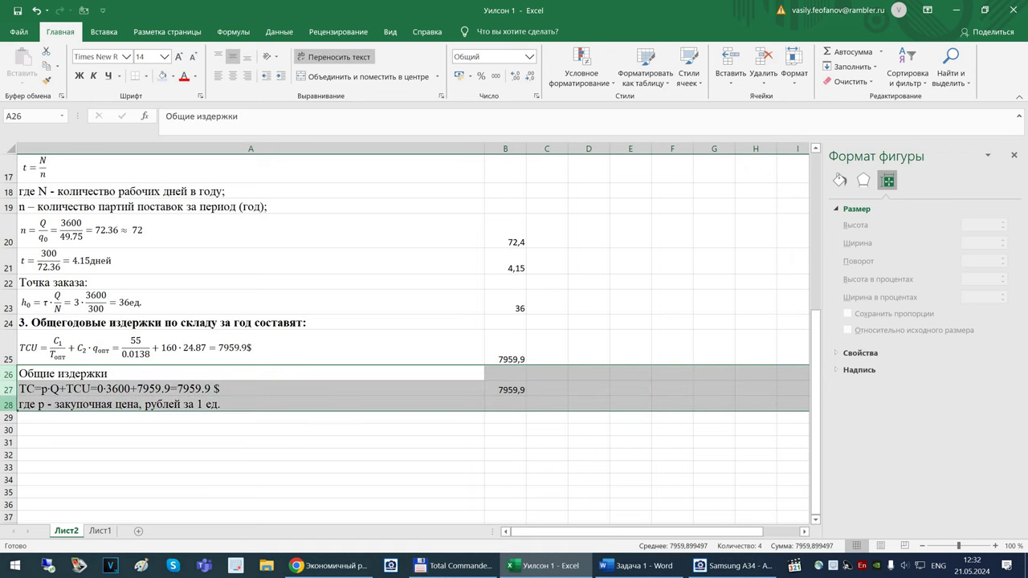
pyautogui.rightClick(10, 403)
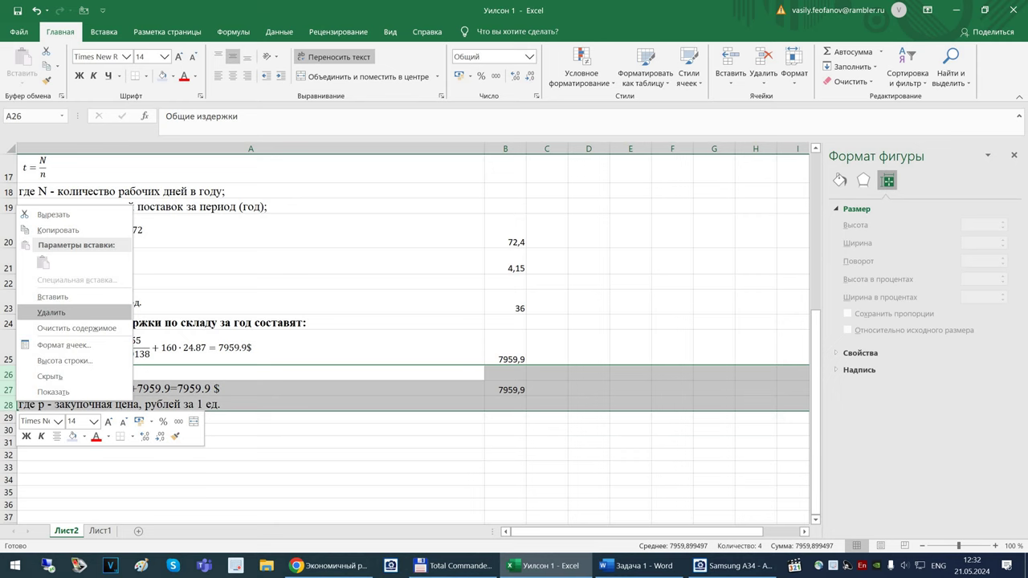
pyautogui.click(51, 313)
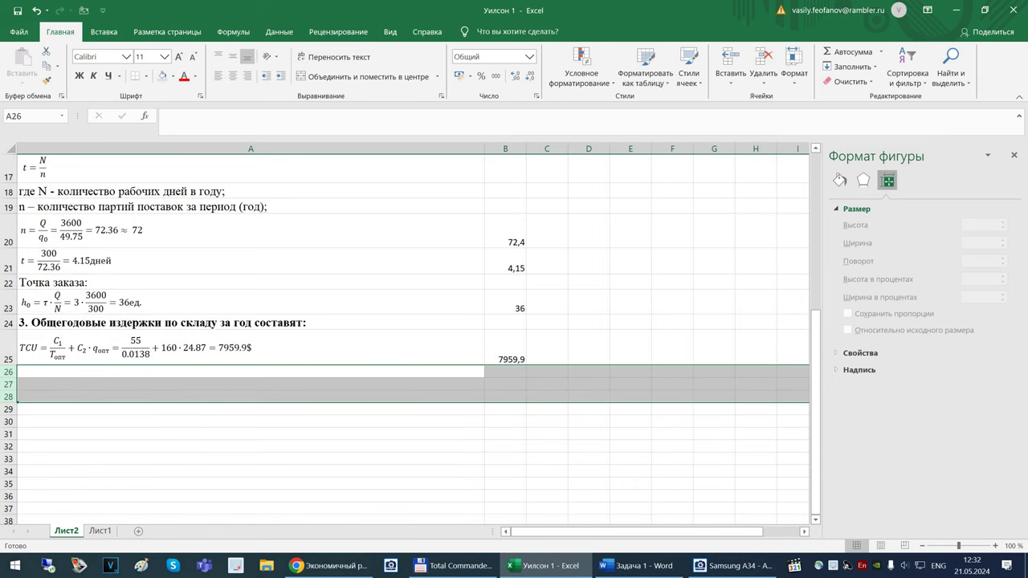
pyautogui.click(37, 11)
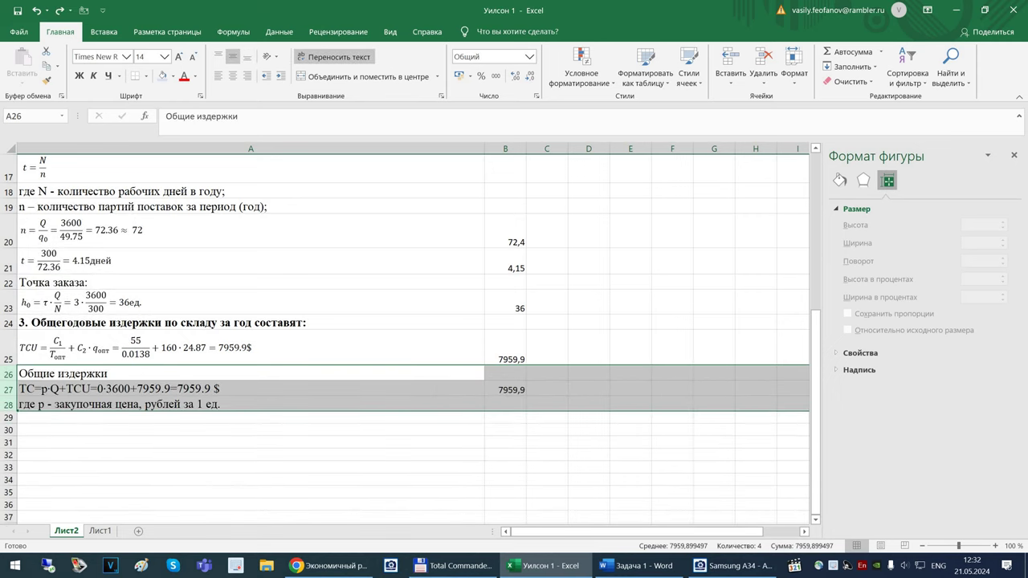
pyautogui.rightClick(61, 398)
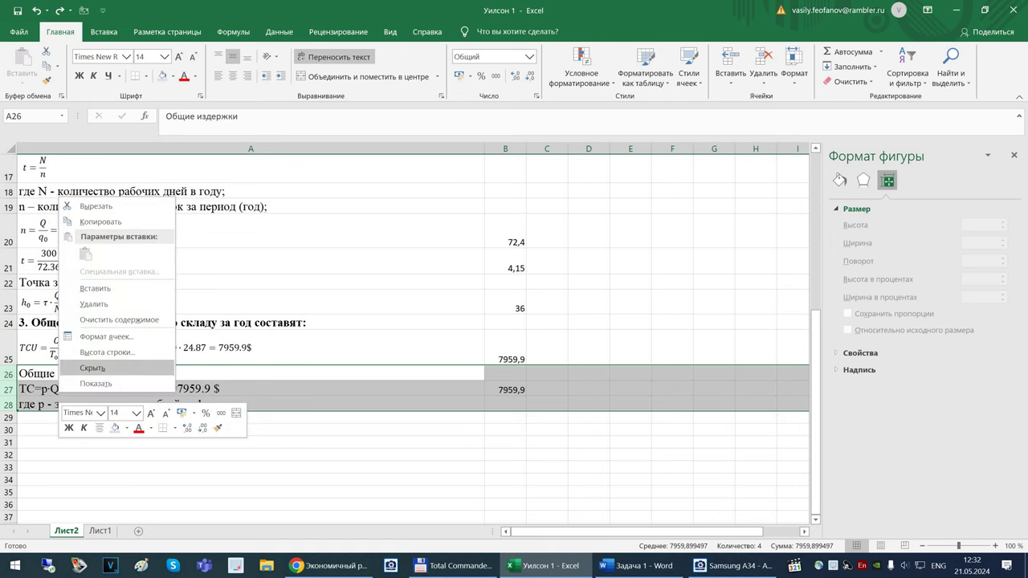
pyautogui.click(280, 32)
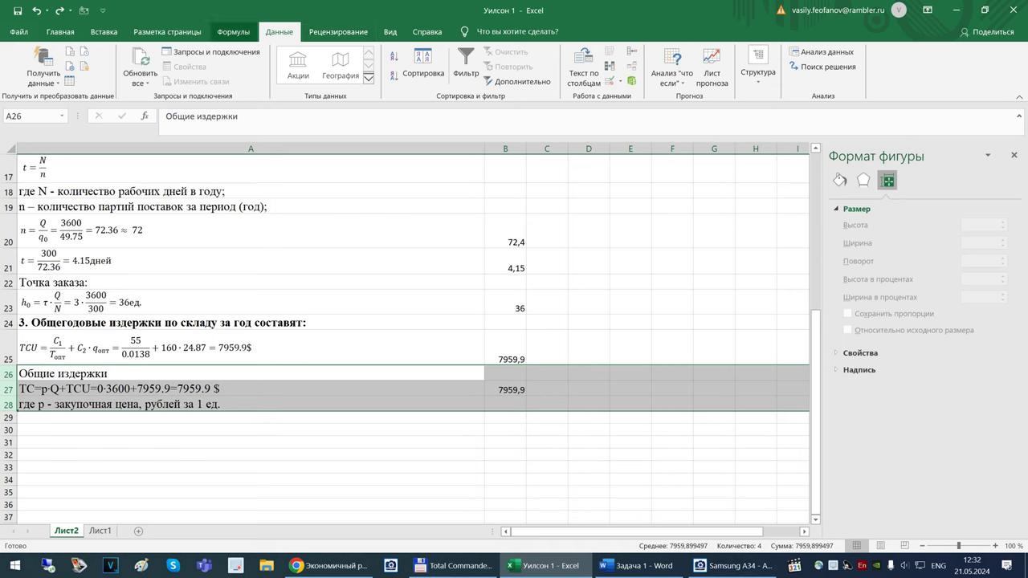
pyautogui.click(60, 31)
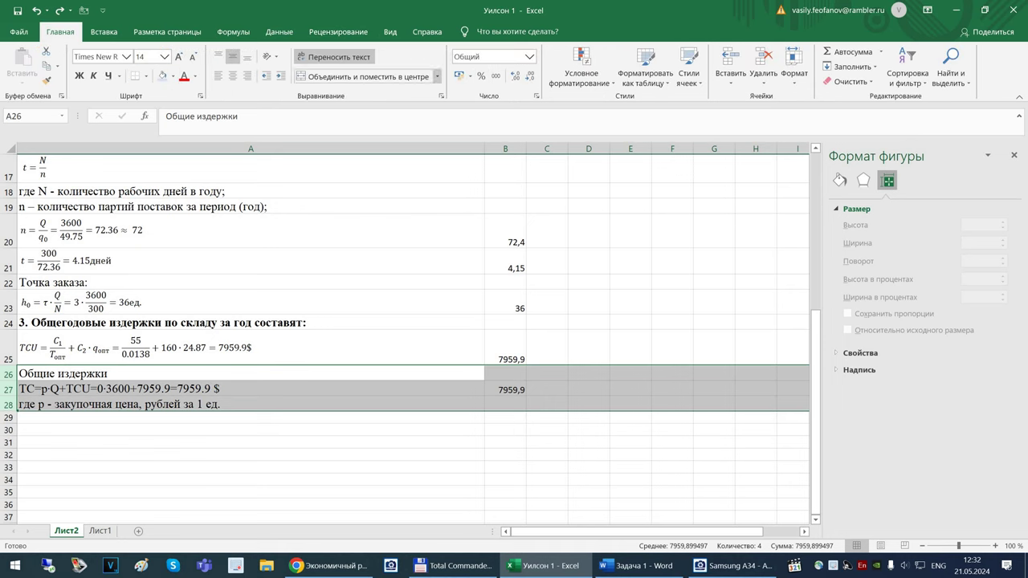
pyautogui.click(279, 31)
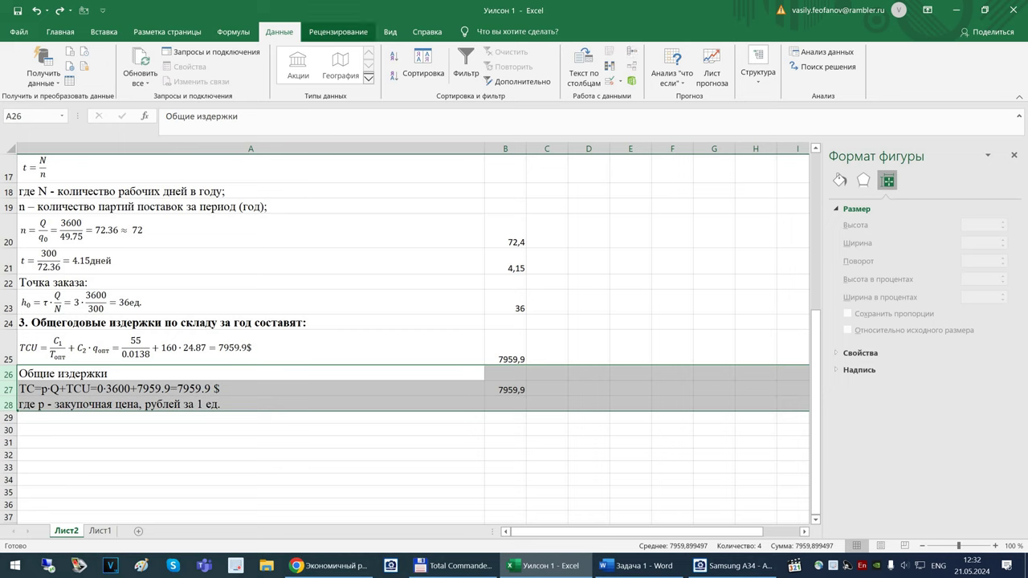
pyautogui.click(390, 31)
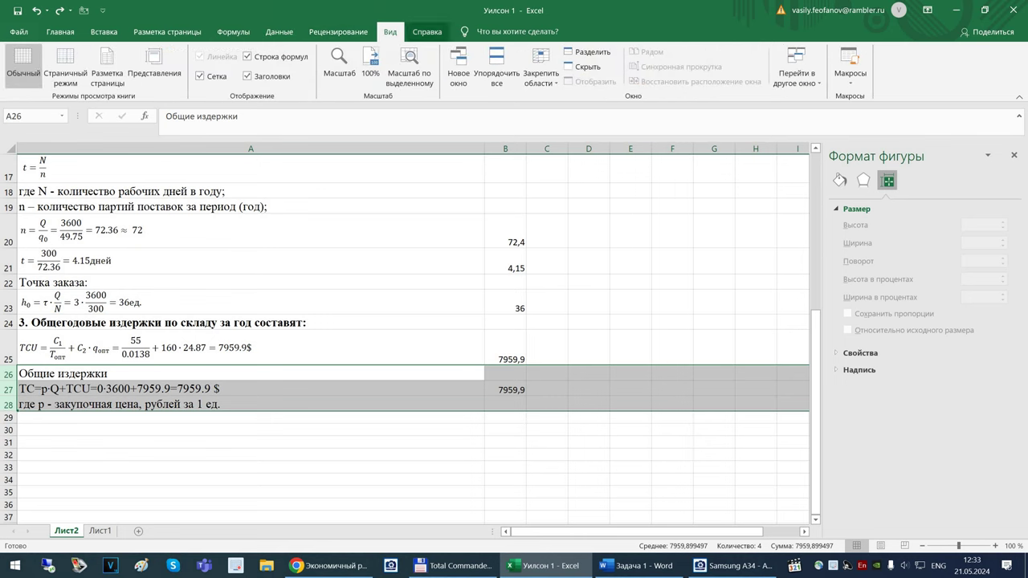
pyautogui.click(279, 31)
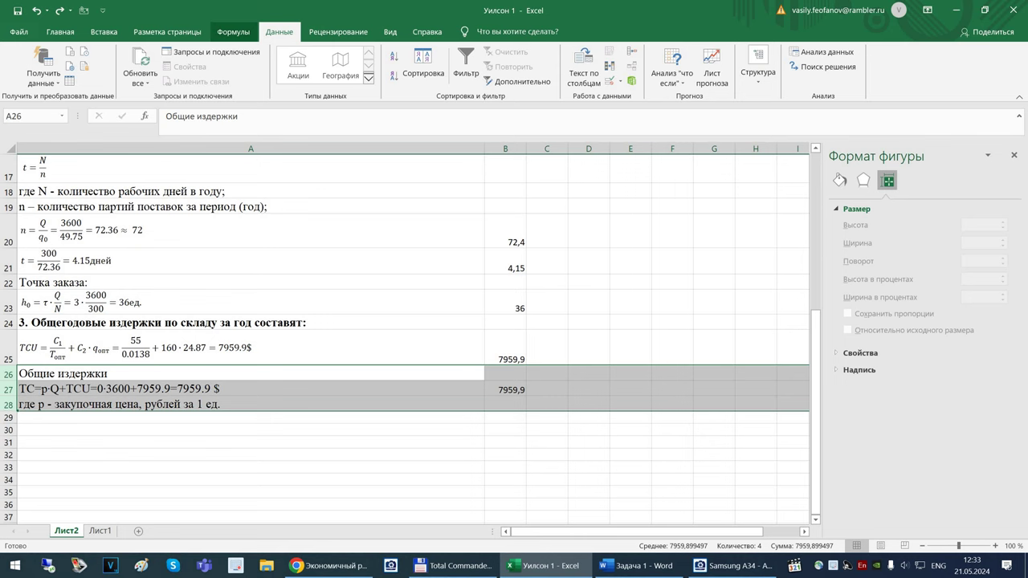
pyautogui.click(233, 31)
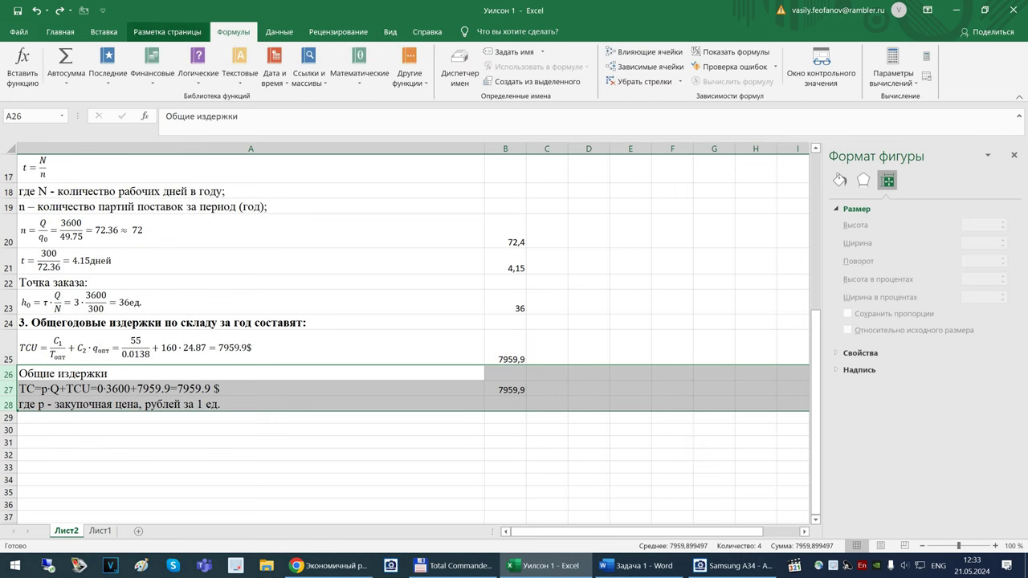
pyautogui.click(167, 31)
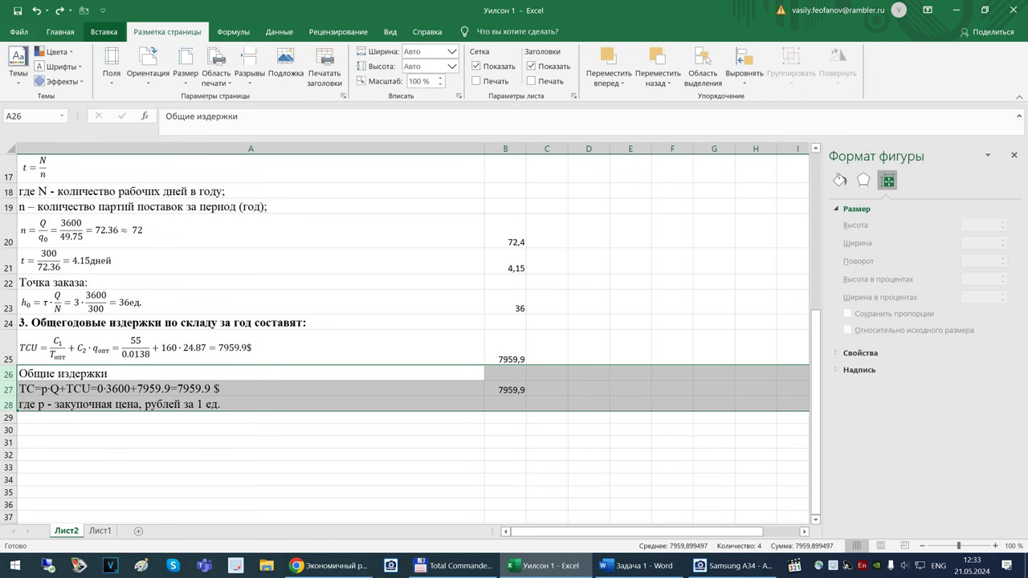
pyautogui.click(104, 32)
pyautogui.click(61, 32)
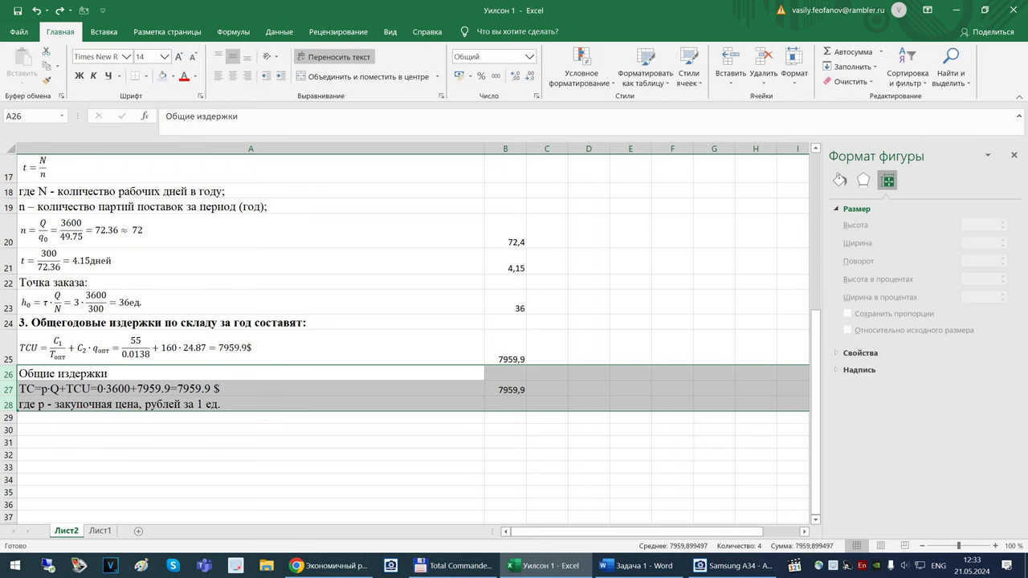
# Hide rows 26 to 28, which hold the total costs calculation
pyautogui.rightClick(299, 392)
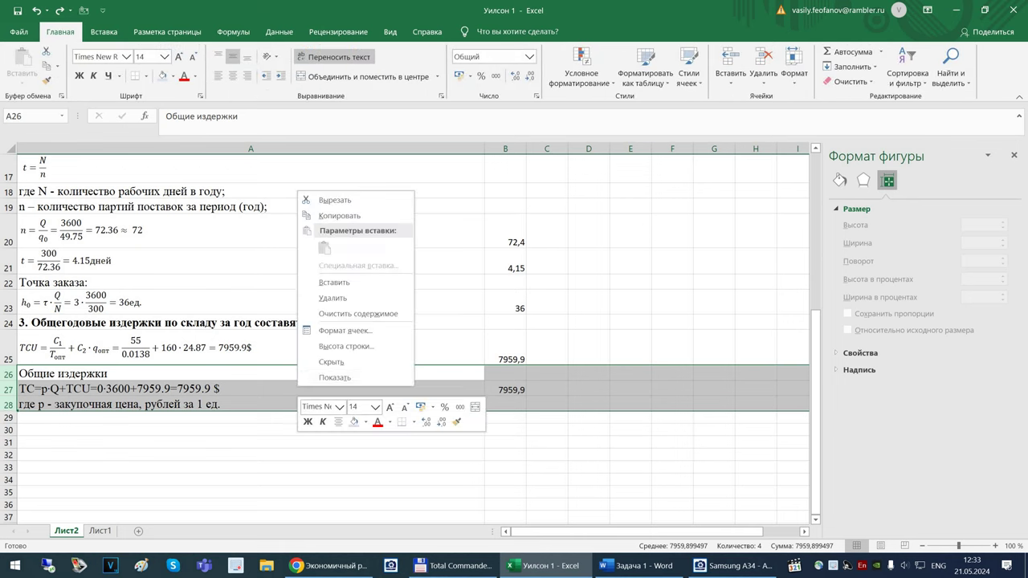
pyautogui.click(345, 360)
pyautogui.click(299, 471)
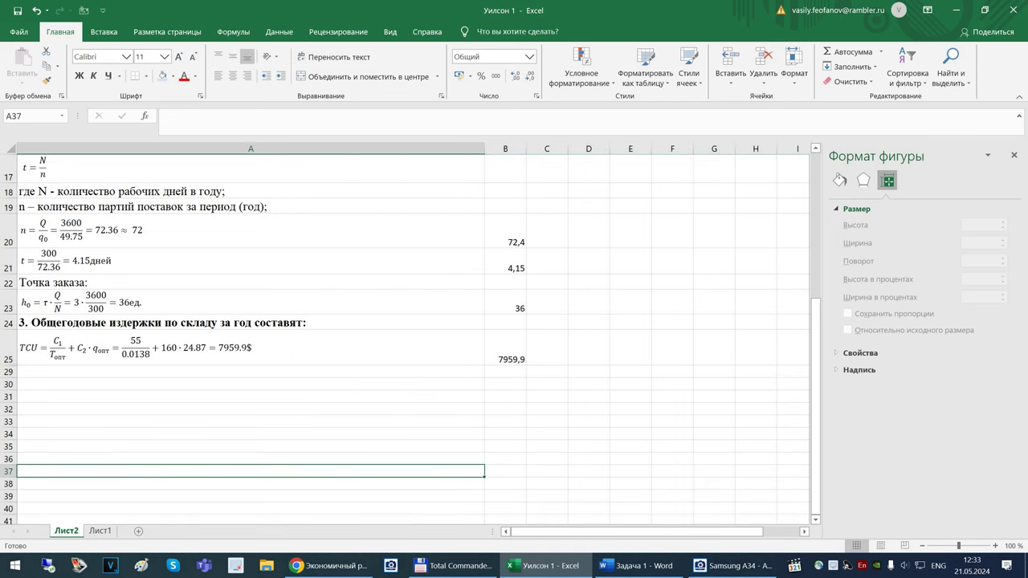
# Set the font size of the entire sheet to 11
pyautogui.scroll(6, 299, 472)
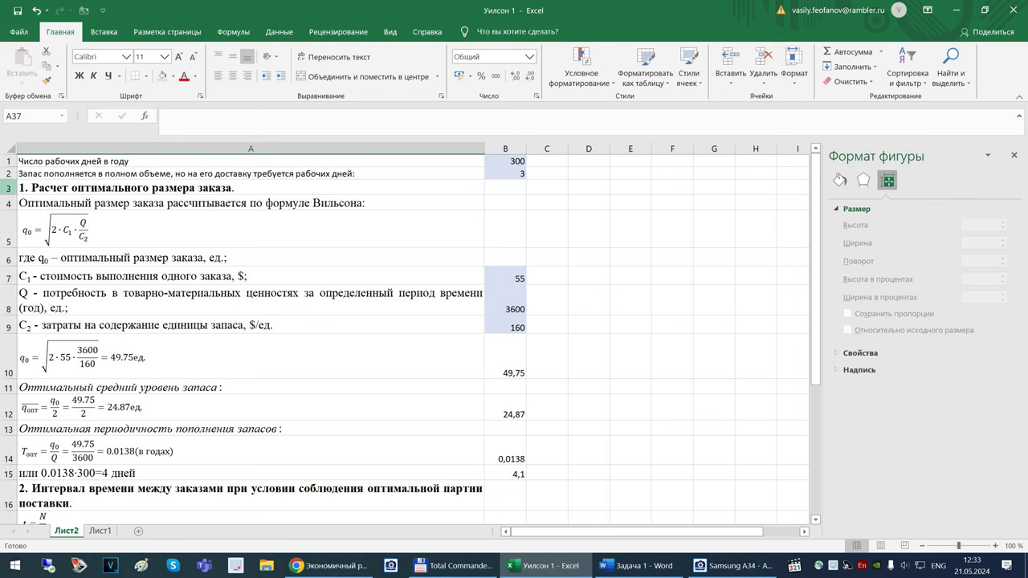
pyautogui.click(8, 148)
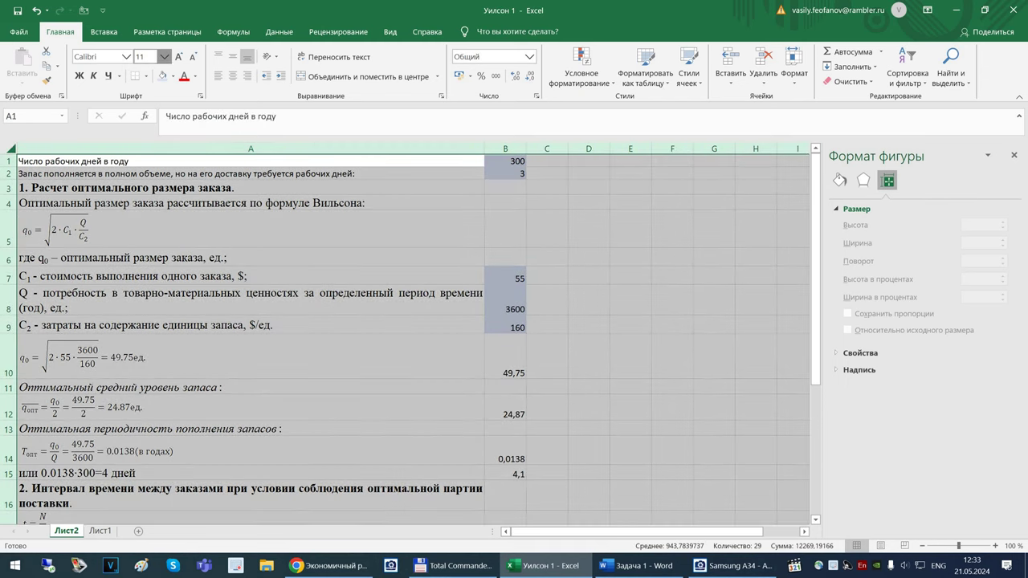
pyautogui.click(164, 57)
pyautogui.click(144, 109)
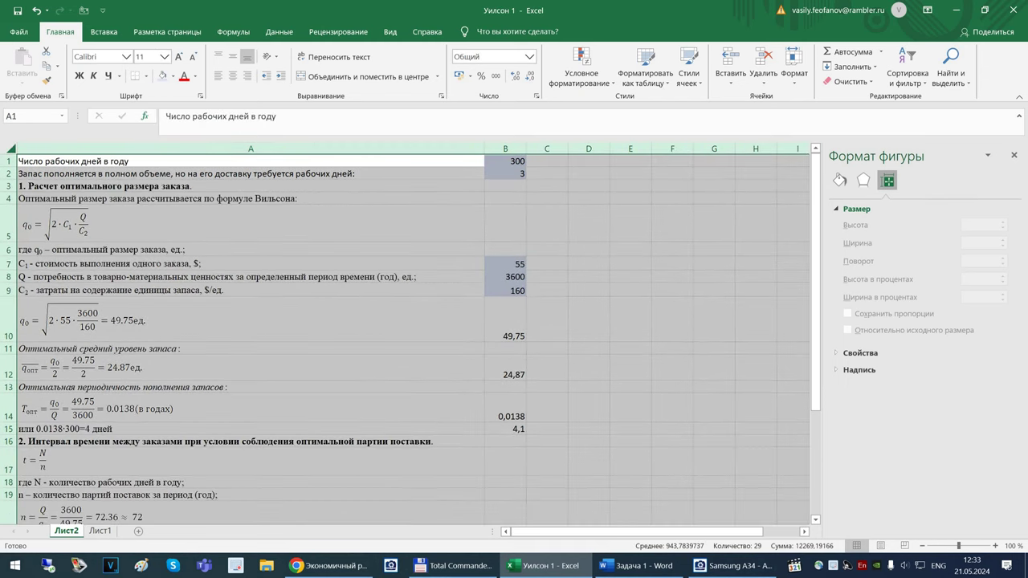
pyautogui.click(251, 223)
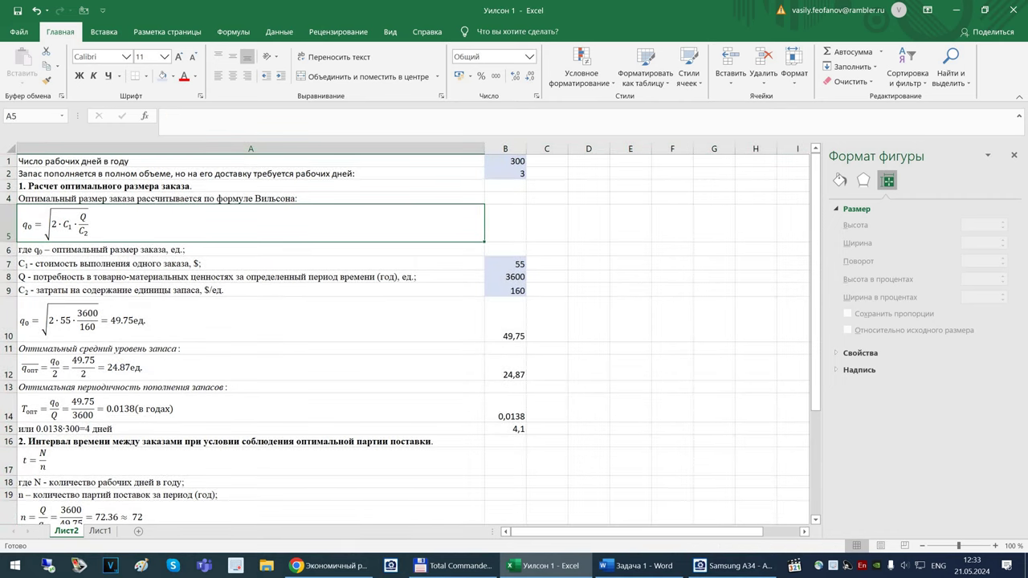
pyautogui.scroll(-3, 411, 337)
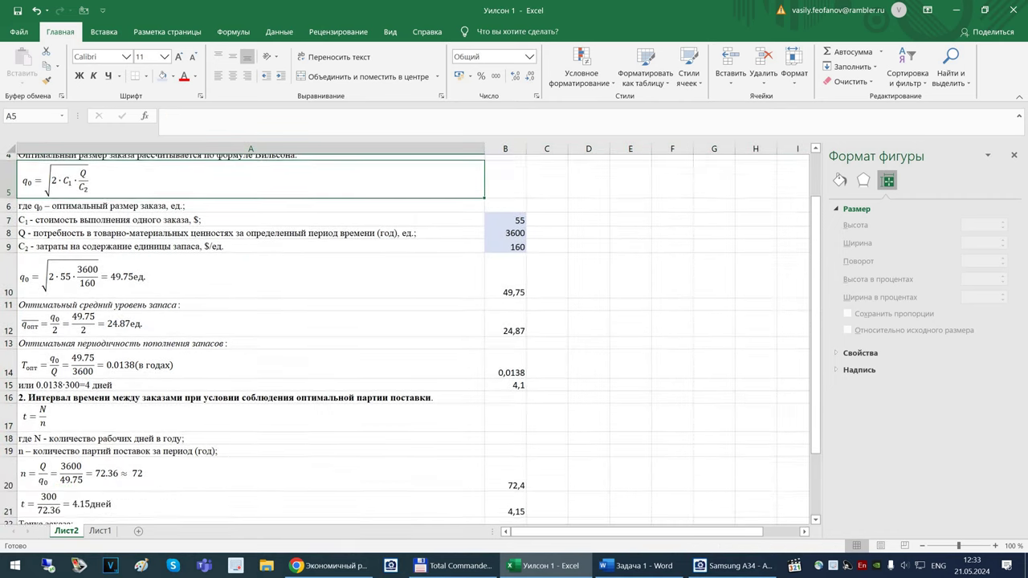
pyautogui.scroll(3, 411, 338)
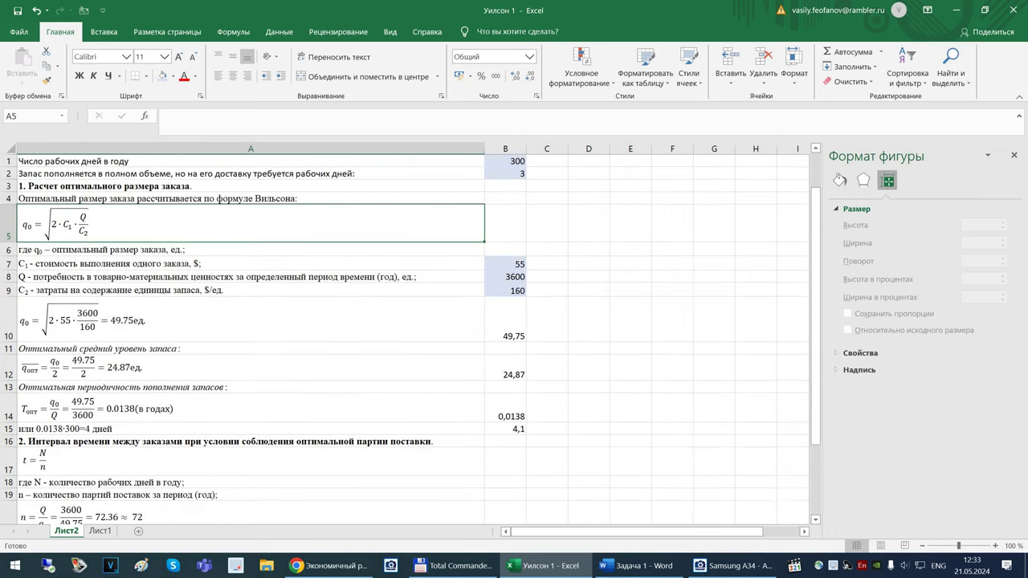
# Insert three empty rows above the first row and autofit the width of column A to its contents
pyautogui.click(8, 161)
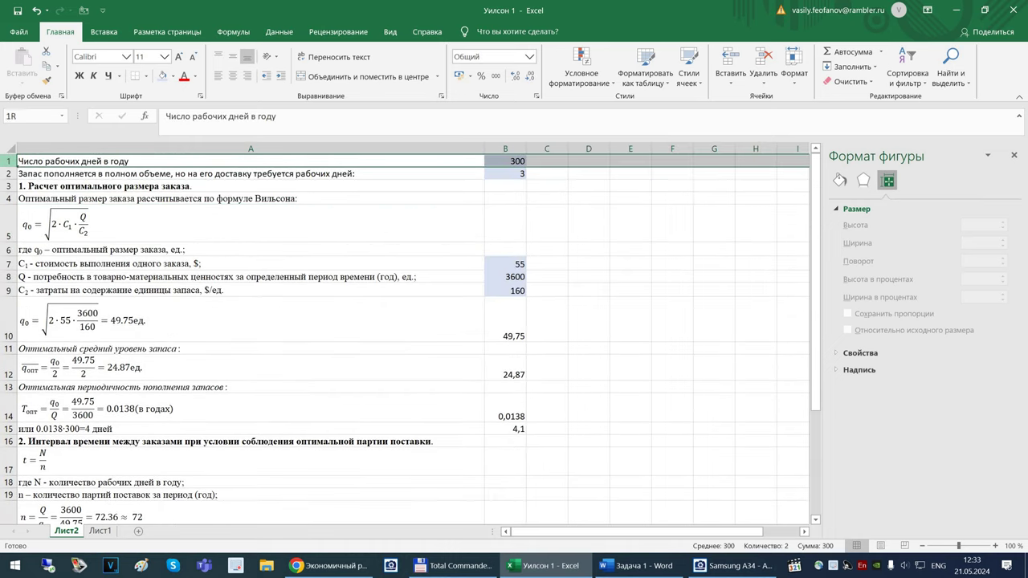
pyautogui.rightClick(8, 161)
pyautogui.click(41, 254)
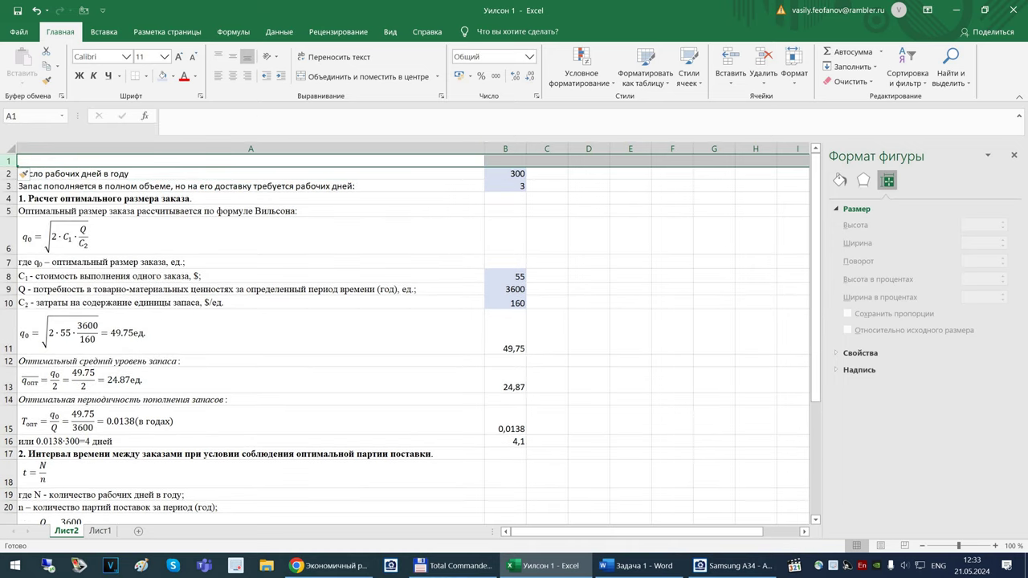
pyautogui.doubleClick(485, 149)
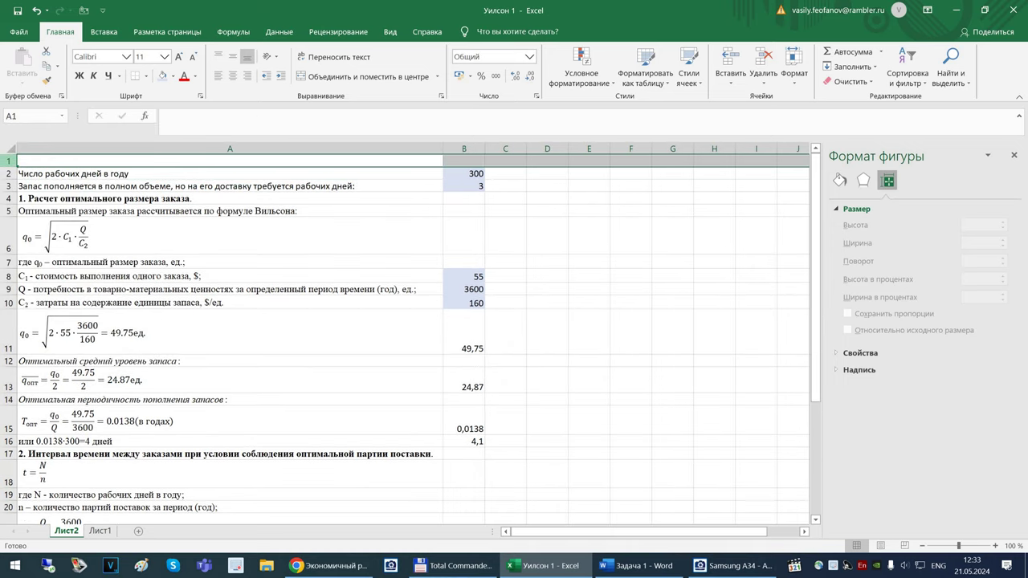
pyautogui.rightClick(9, 161)
pyautogui.click(40, 253)
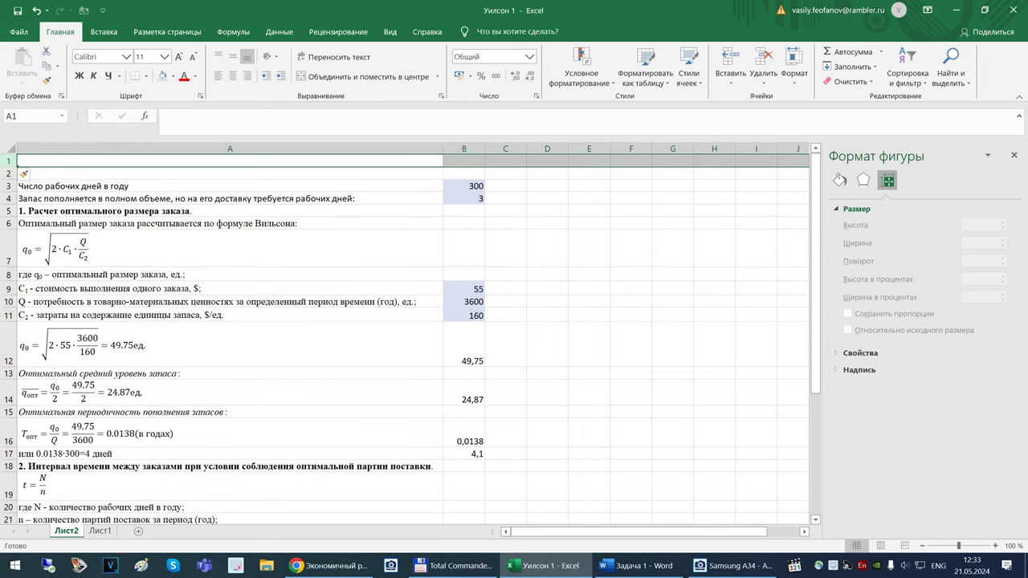
pyautogui.rightClick(8, 160)
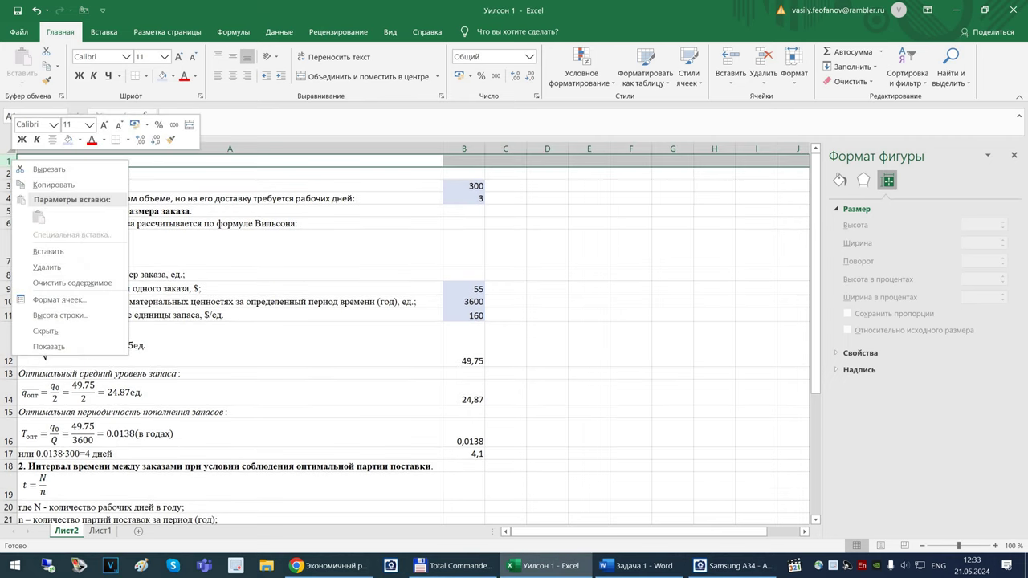
pyautogui.click(41, 251)
# Enter the label A in cell A1 and the label И in cell A2
pyautogui.click(121, 161)
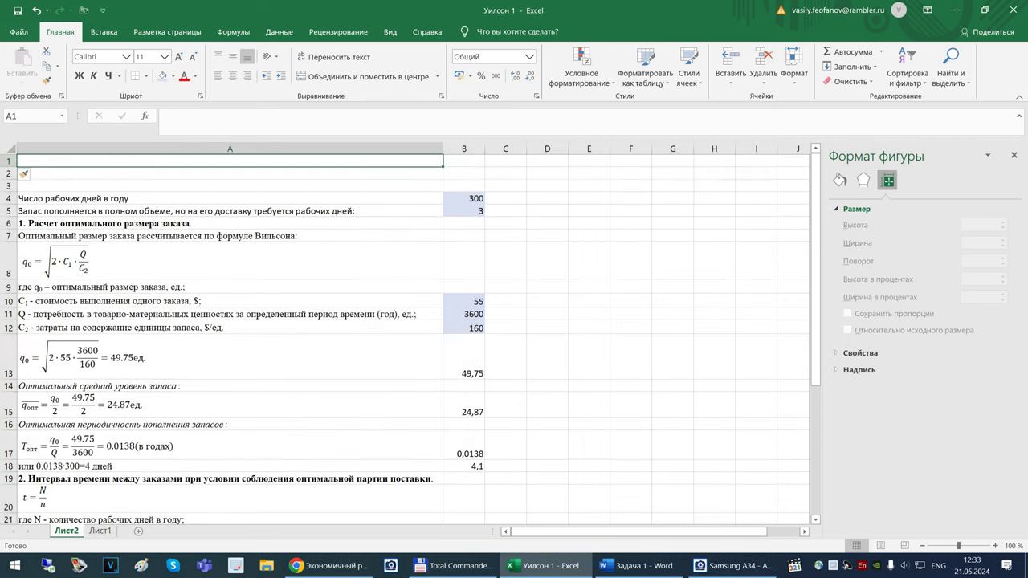
pyautogui.hotkey('alt', 'shift')
pyautogui.write('А')
pyautogui.press('Return')
pyautogui.write('И')
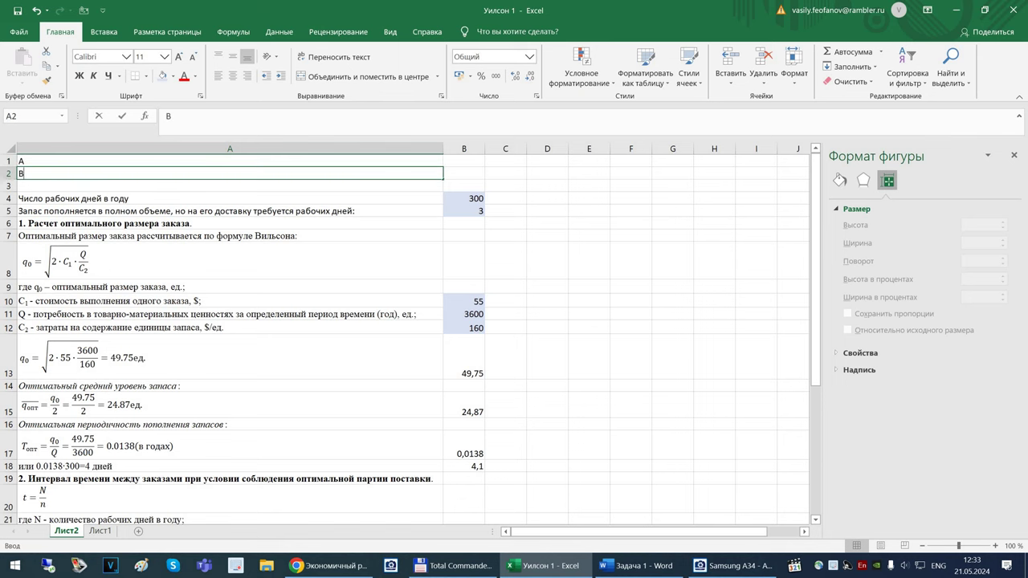
pyautogui.press('Return')
# Enter the label О in cell A3, undoing the autocompleted sentence about the Wilson formula
pyautogui.write('Оптимальный размер заказа рассчитывается по формуле Вильсона:')
pyautogui.press('Return')
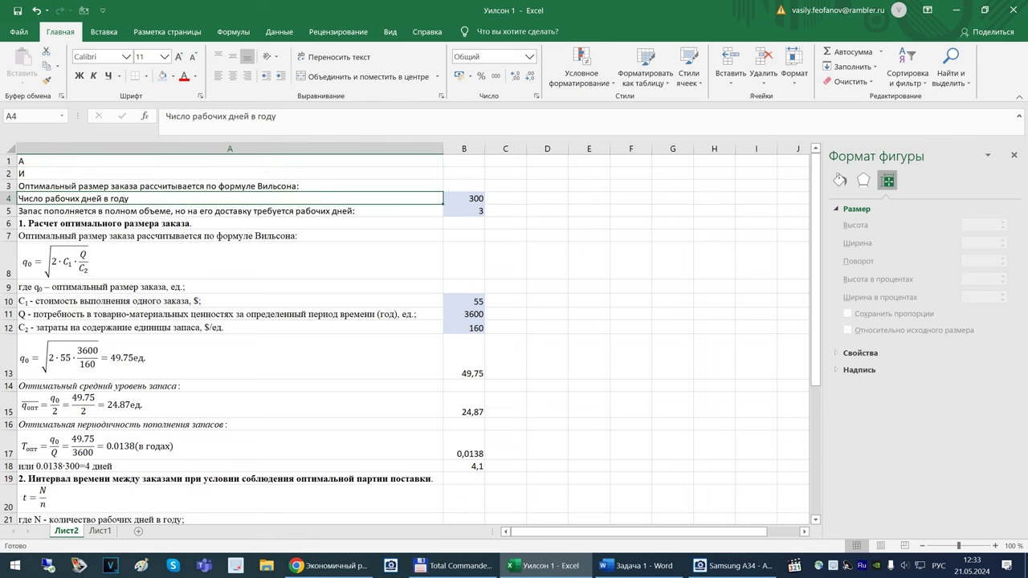
pyautogui.click(36, 10)
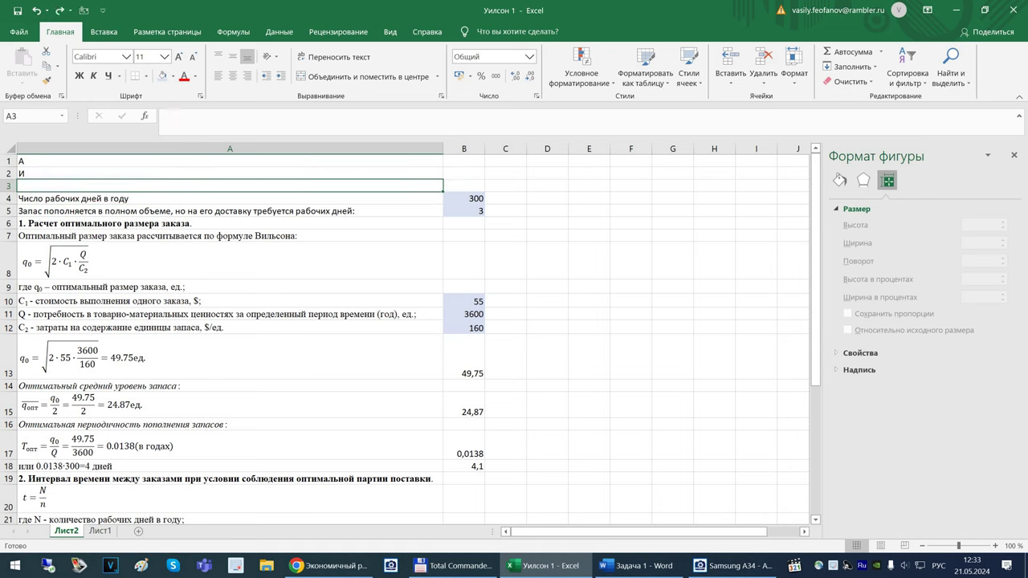
pyautogui.write('О')
pyautogui.press('Delete')
pyautogui.press('Return')
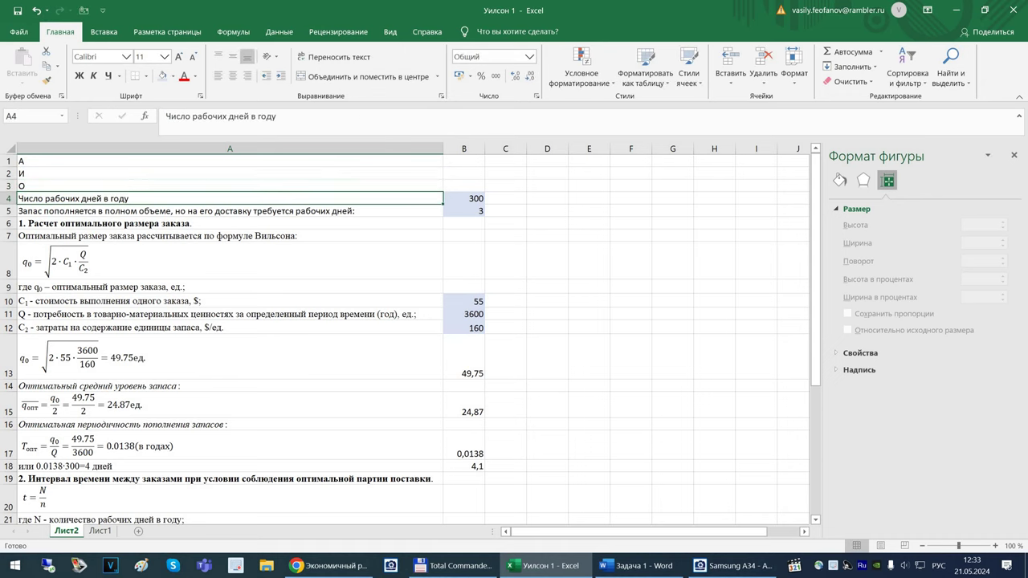
# Replace the label in cell A1 with Ф
pyautogui.press('Up')
pyautogui.press('Up')
pyautogui.press('Up')
pyautogui.write('Ф')
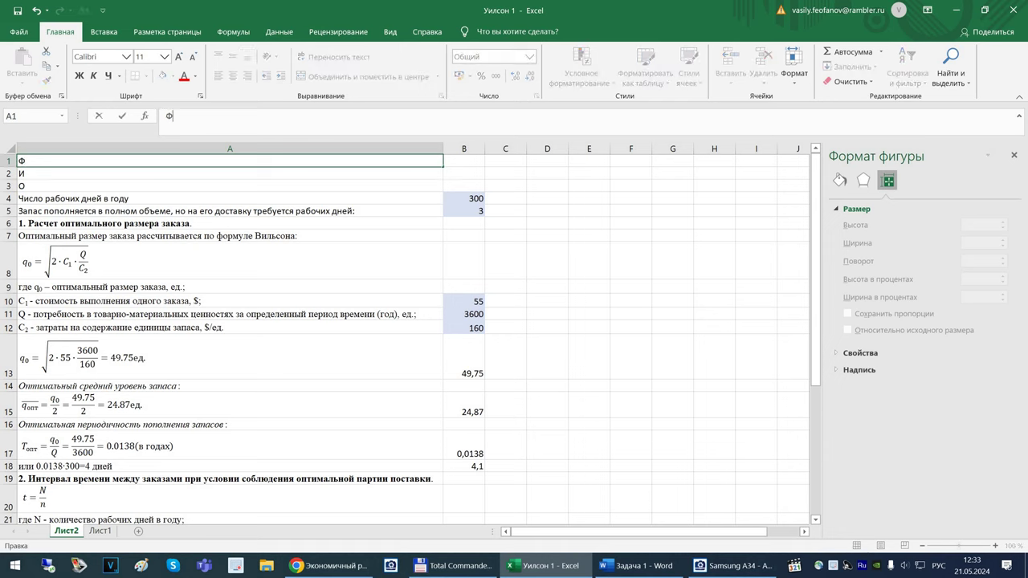
pyautogui.press('Return')
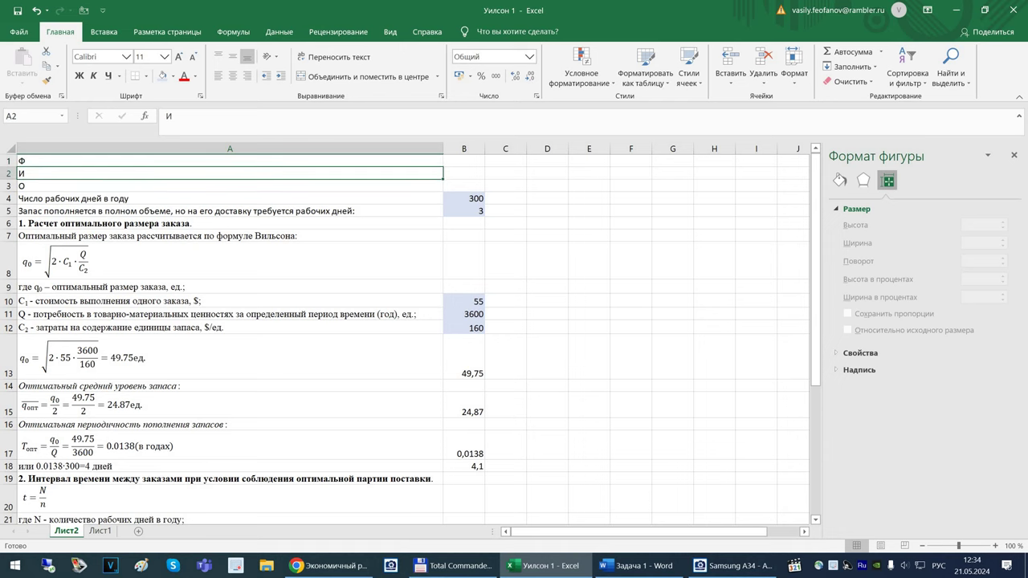
pyautogui.click(464, 161)
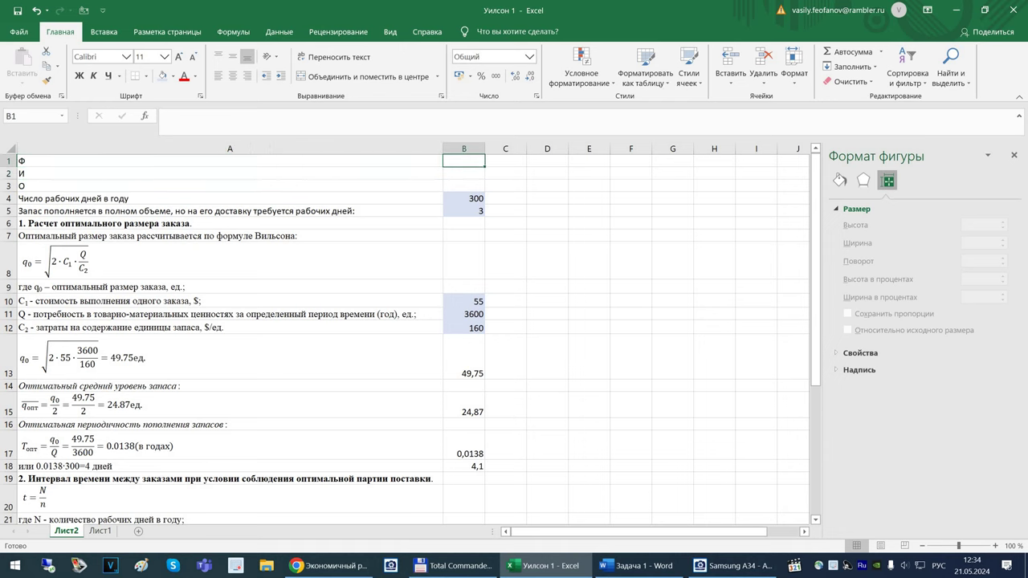
# Using the Ф, И, О numbers from the Word task conditions, enter 6, 1 and 1 in Excel cells B1 to B3 and shade them light blue
pyautogui.click(464, 302)
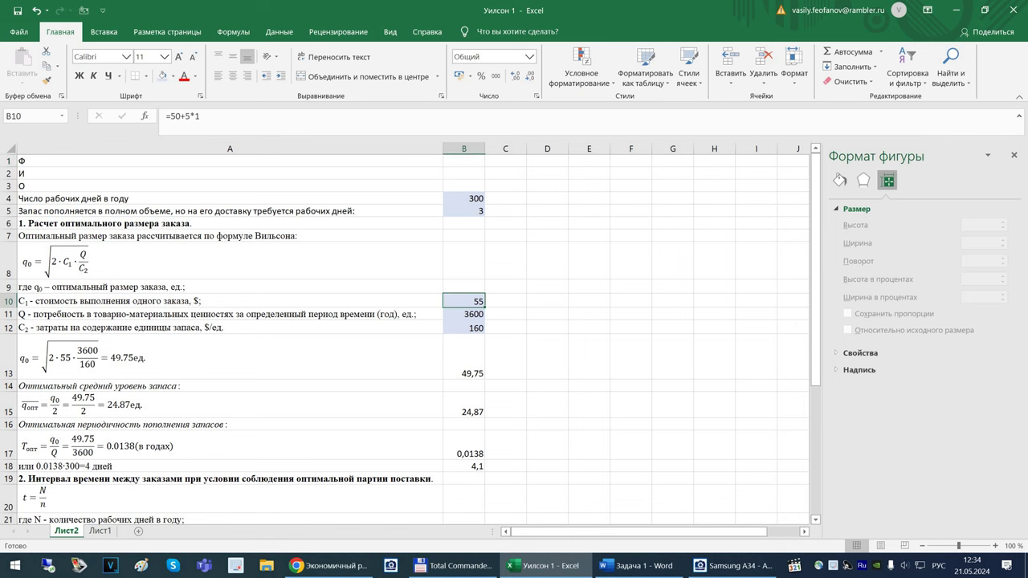
pyautogui.click(636, 566)
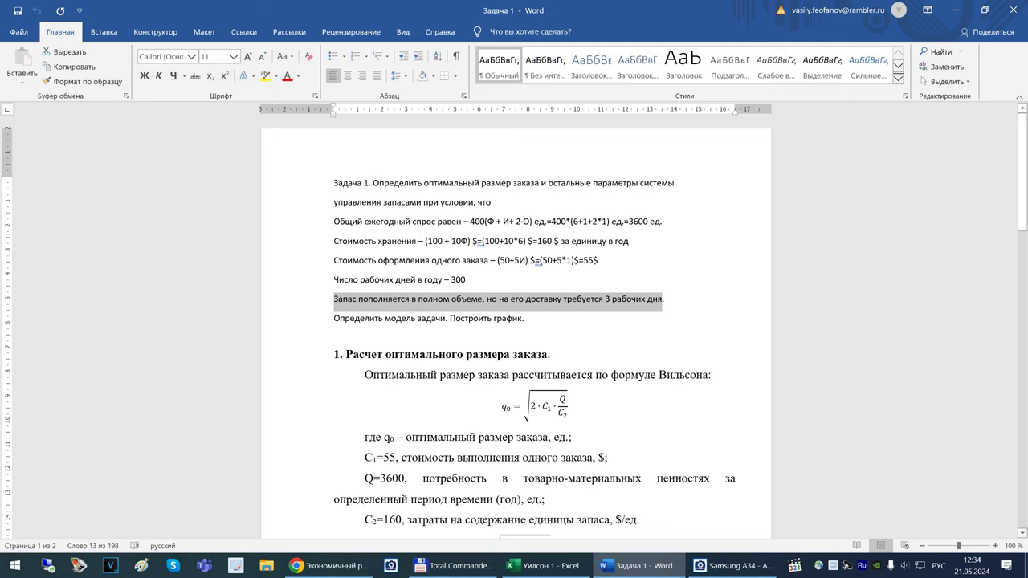
pyautogui.click(573, 221)
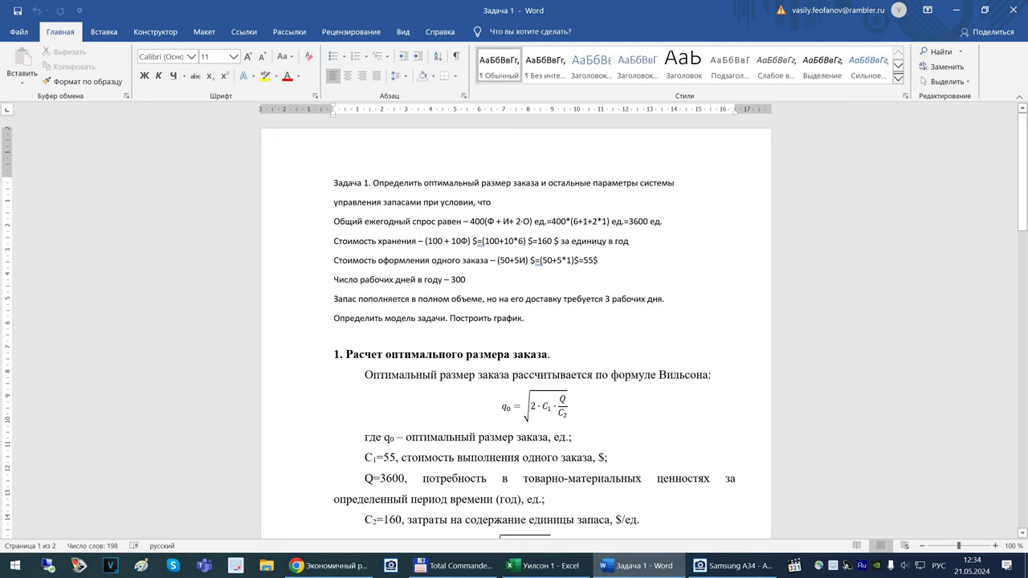
pyautogui.click(547, 566)
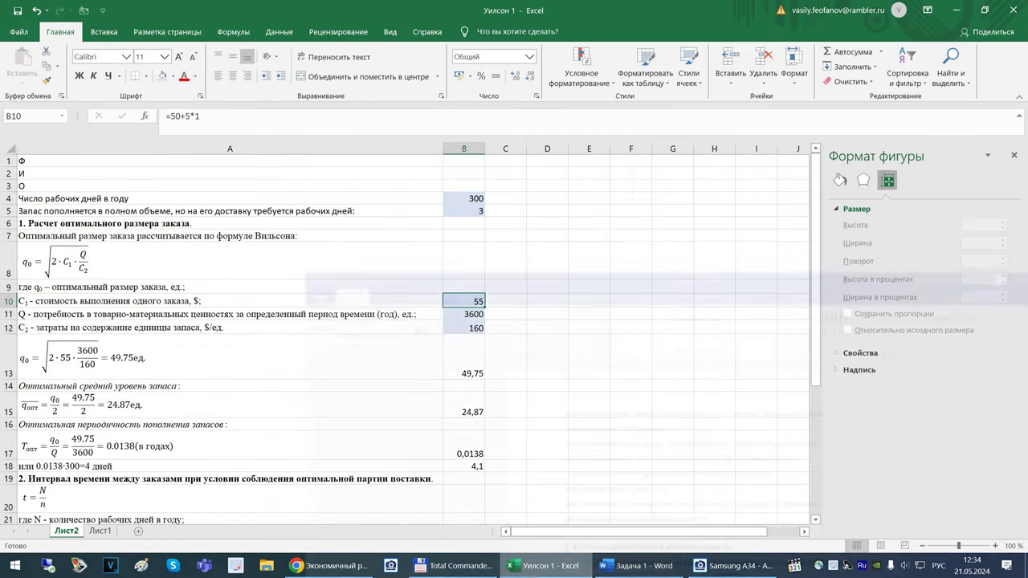
pyautogui.click(463, 161)
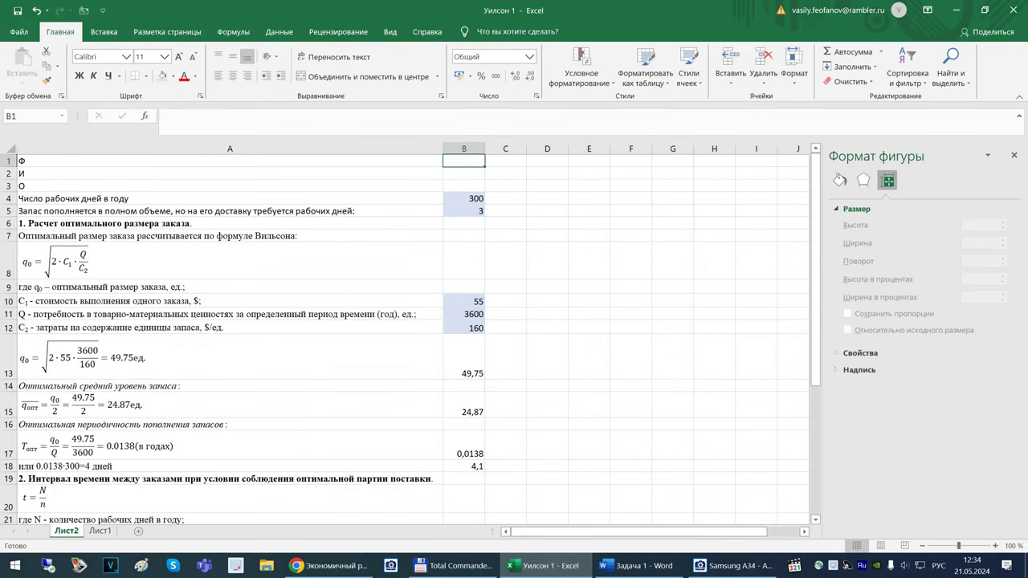
pyautogui.write('6')
pyautogui.press('Return')
pyautogui.write('1')
pyautogui.press('Return')
pyautogui.write('1')
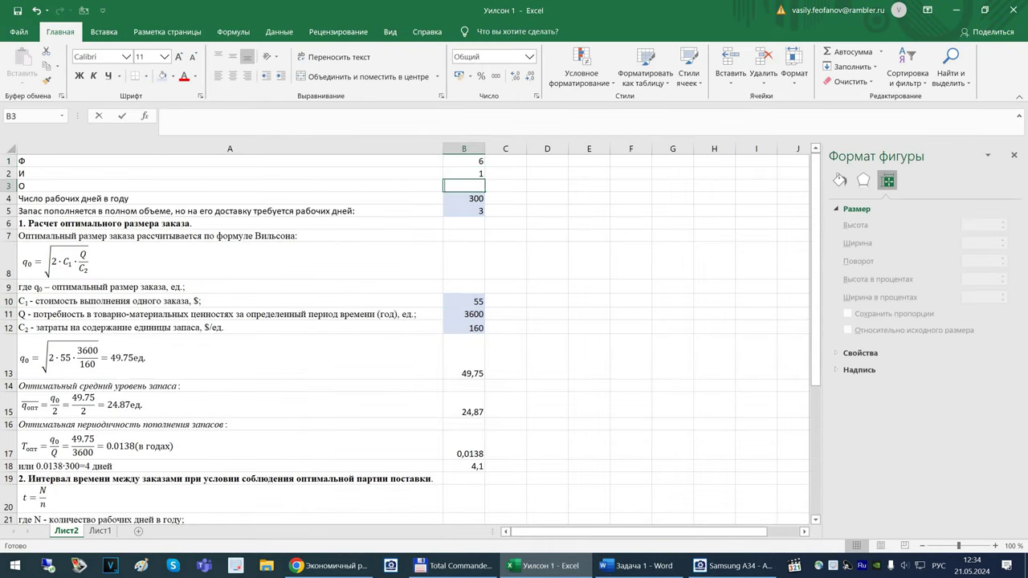
pyautogui.press('Return')
pyautogui.moveTo(463, 160); pyautogui.dragTo(464, 186)
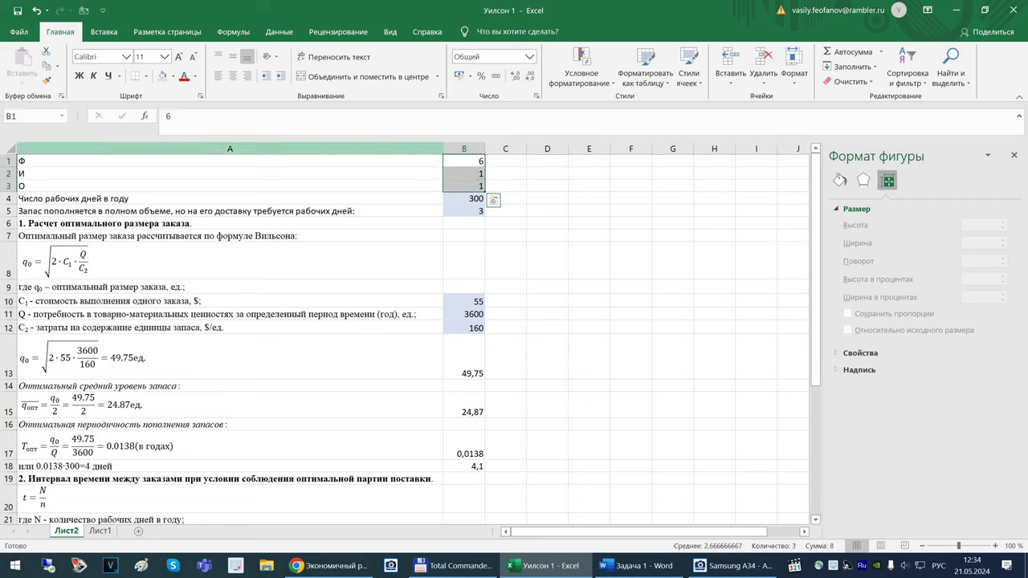
pyautogui.click(162, 76)
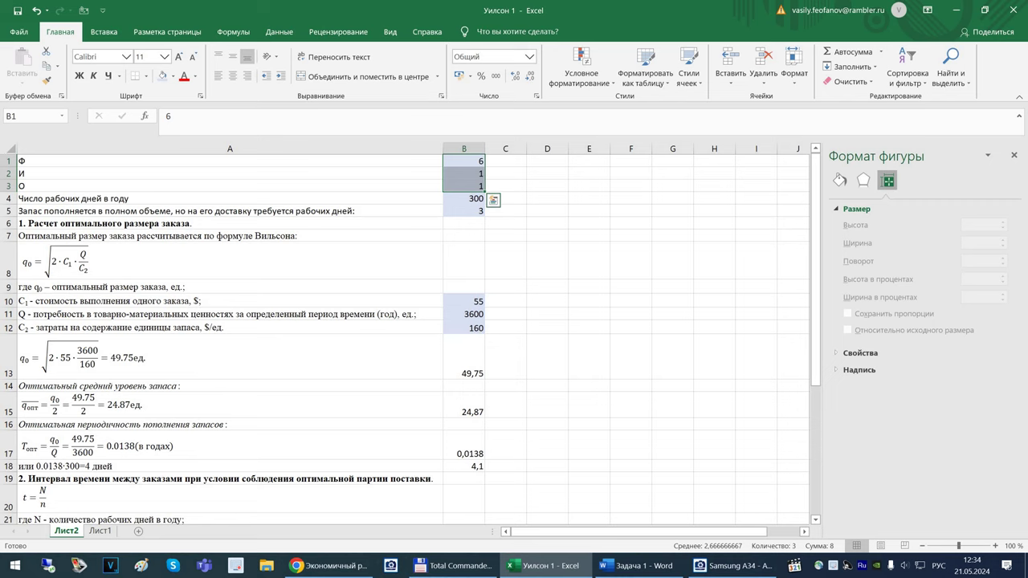
# Open the order cost (C1) formula in cell B10 for editing
pyautogui.click(464, 301)
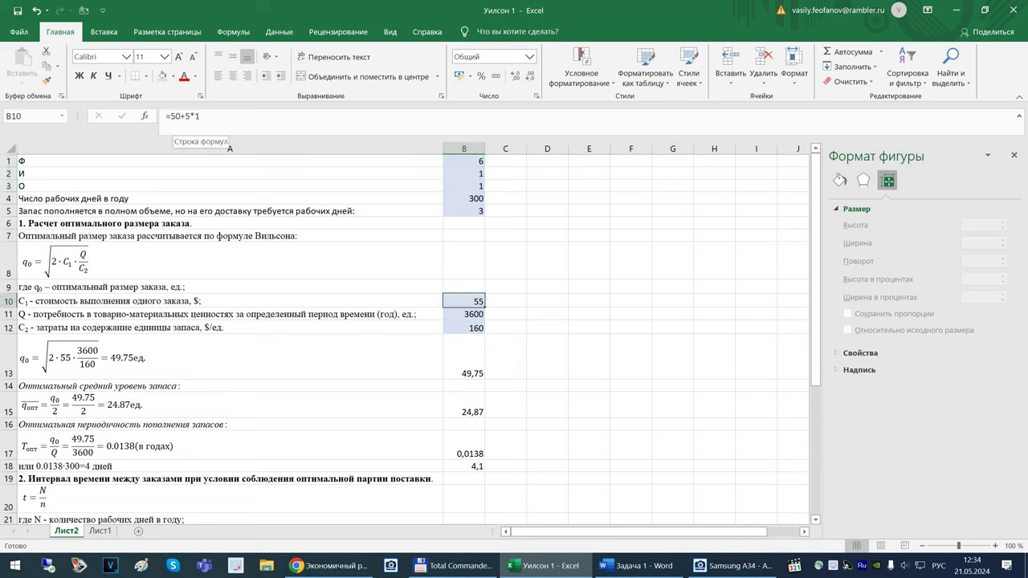
pyautogui.click(197, 117)
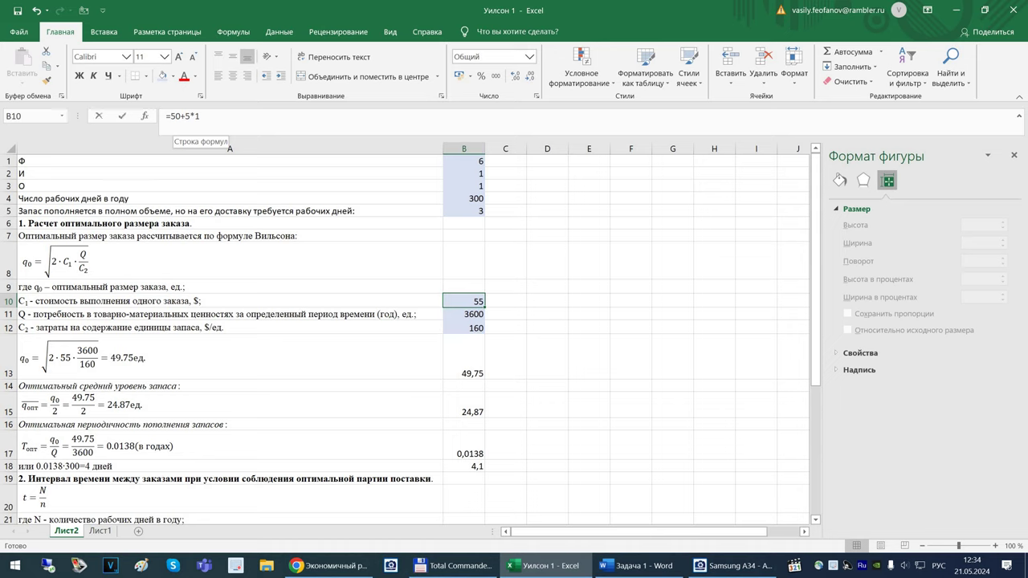